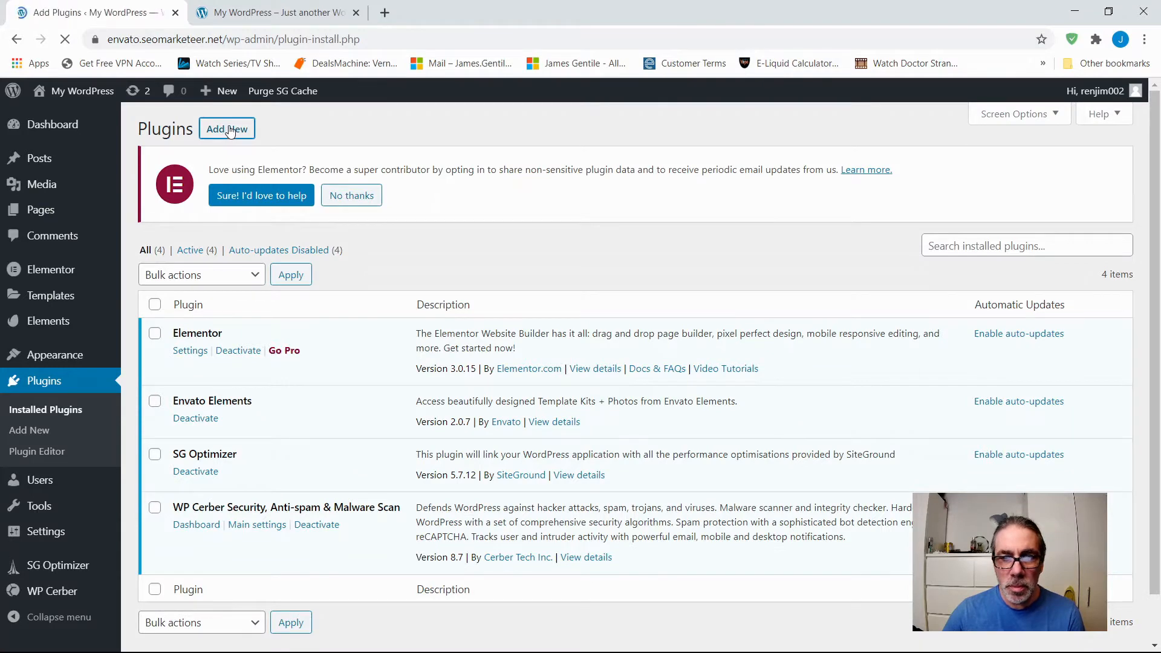
# Search the plugin directory for "itheme", and install and activate the iThemes Security plugin.
pyautogui.click(985, 252)
pyautogui.write('itheme')
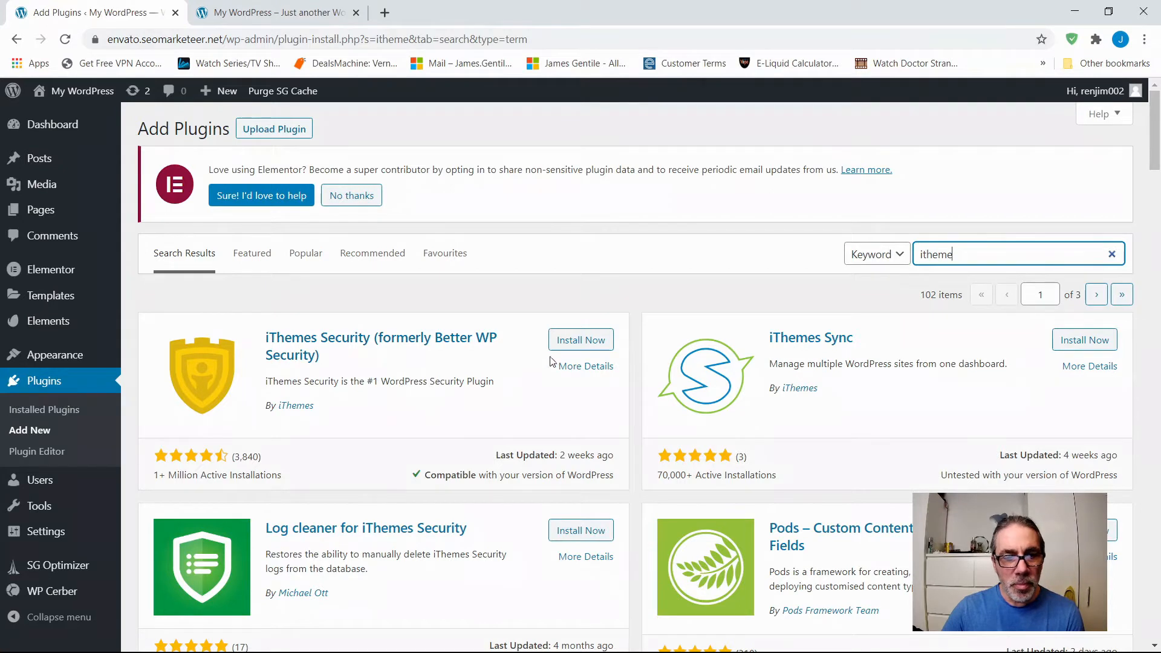
pyautogui.click(582, 340)
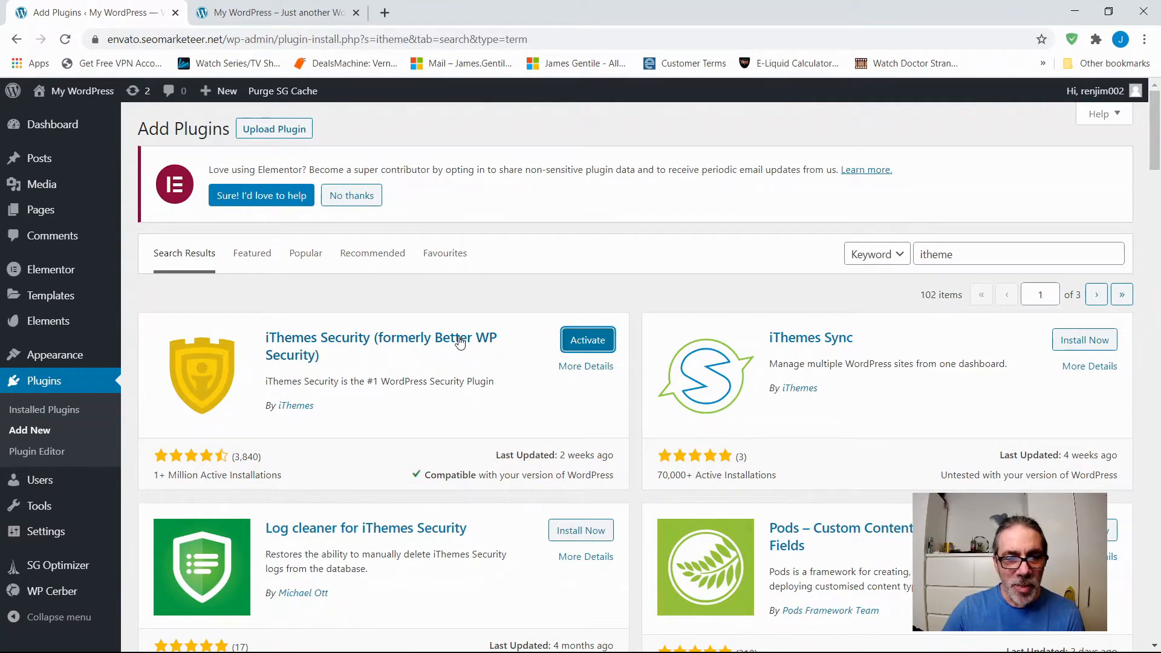
pyautogui.click(588, 342)
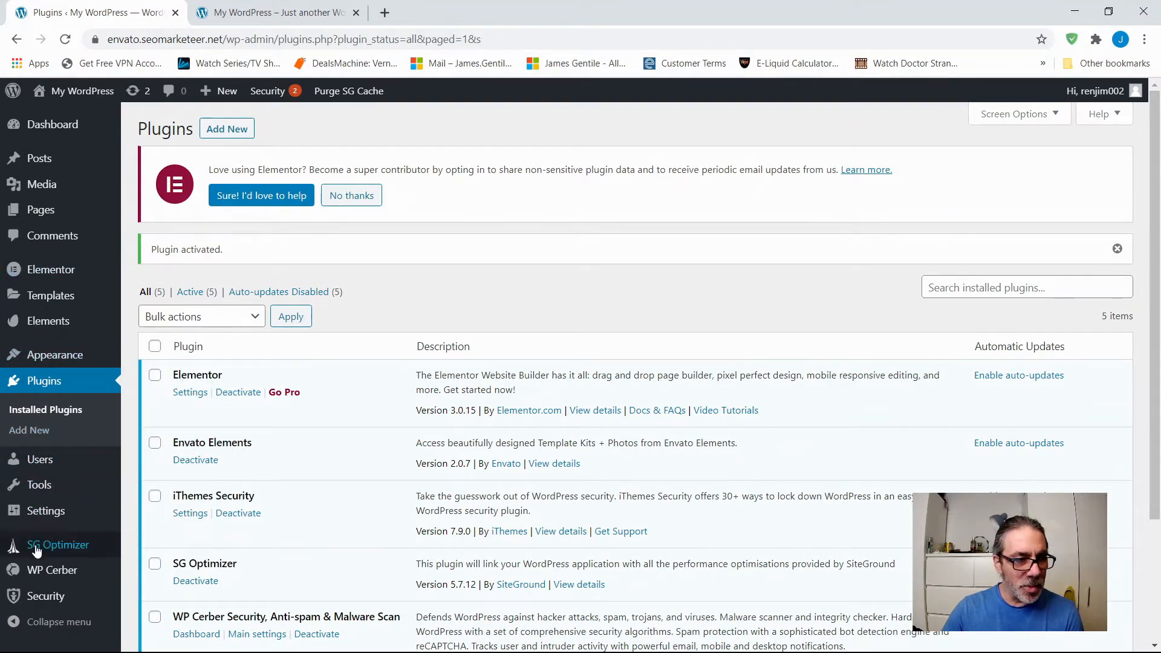
# Open the iThemes Security Check and secure the site with the recommended modules, leaving Security Check Pro disabled.
pyautogui.moveTo(35, 571)
pyautogui.moveTo(38, 600)
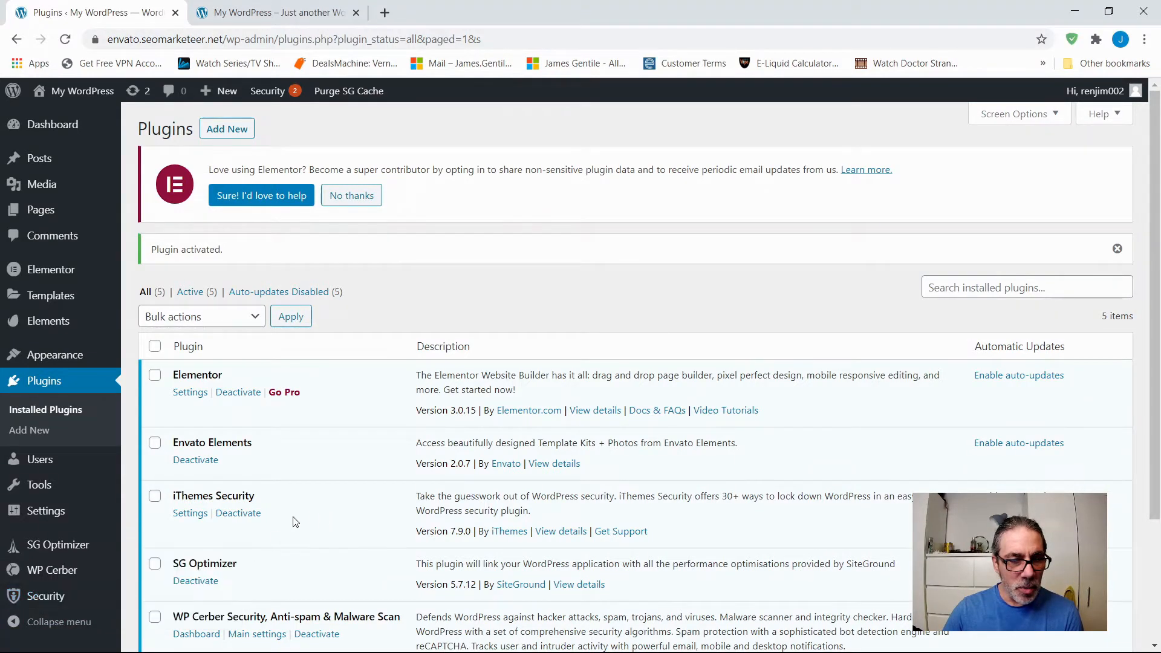
pyautogui.moveTo(67, 582)
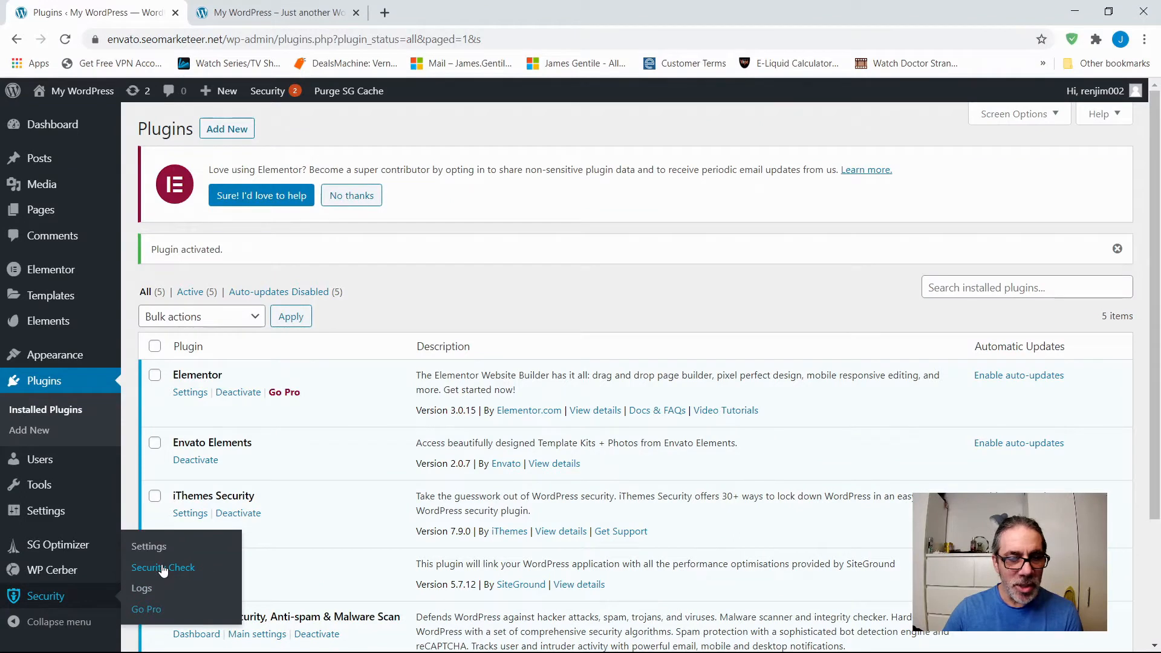
pyautogui.click(162, 568)
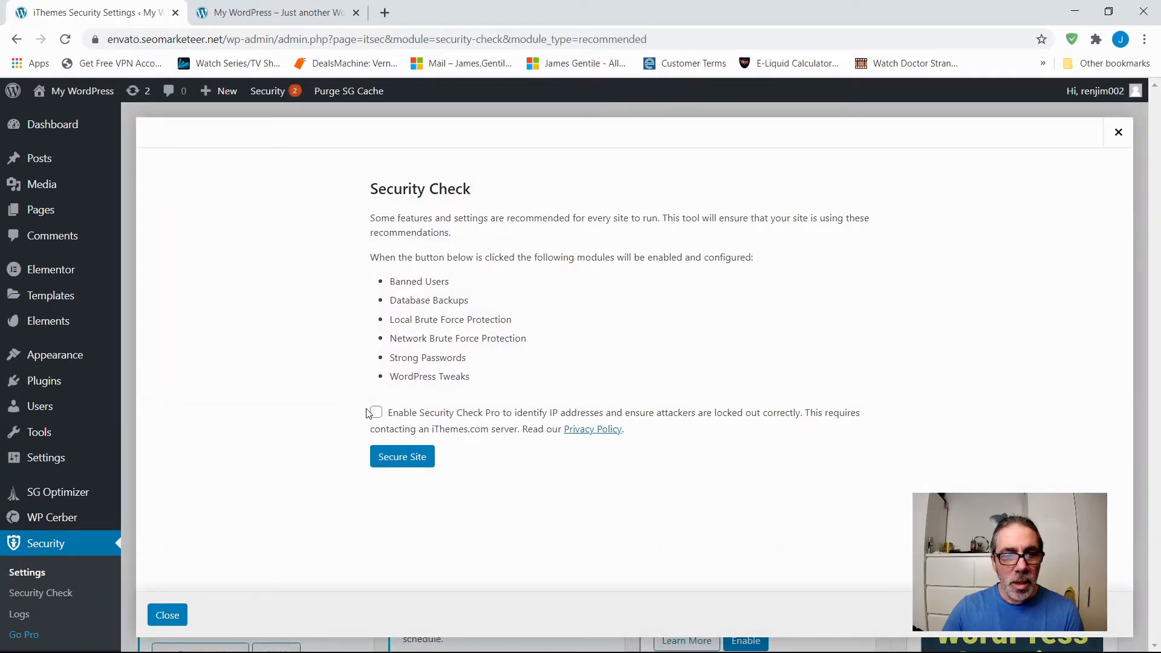
pyautogui.click(404, 458)
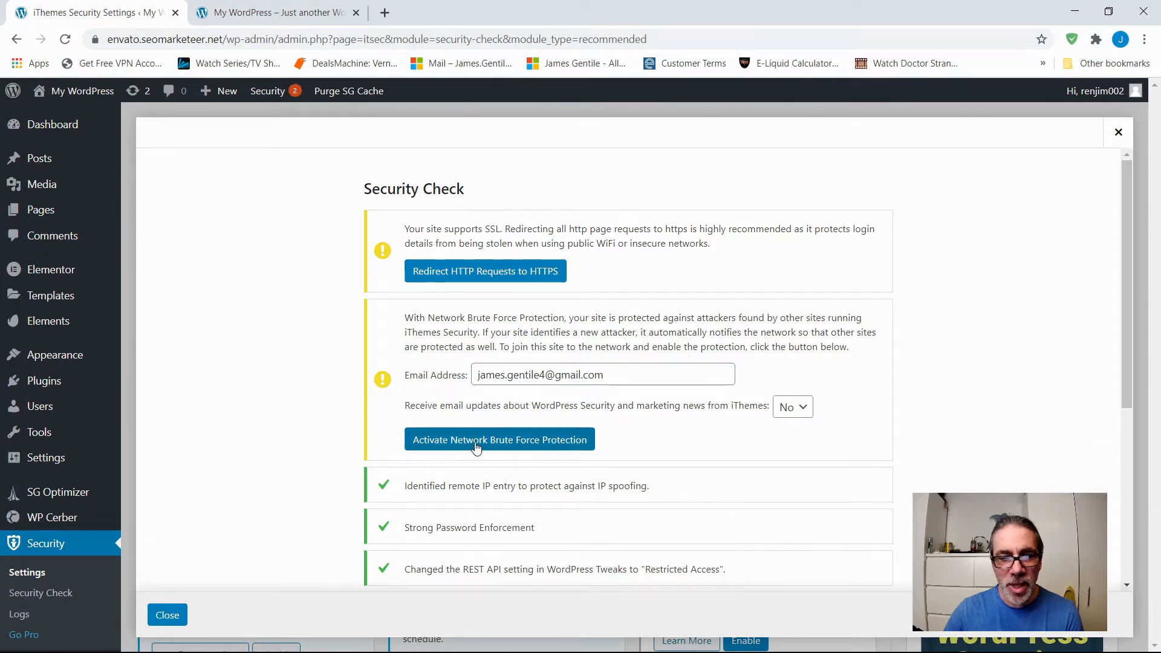
# Activate Network Brute Force Protection without email updates and redirect HTTP requests to HTTPS.
pyautogui.click(501, 443)
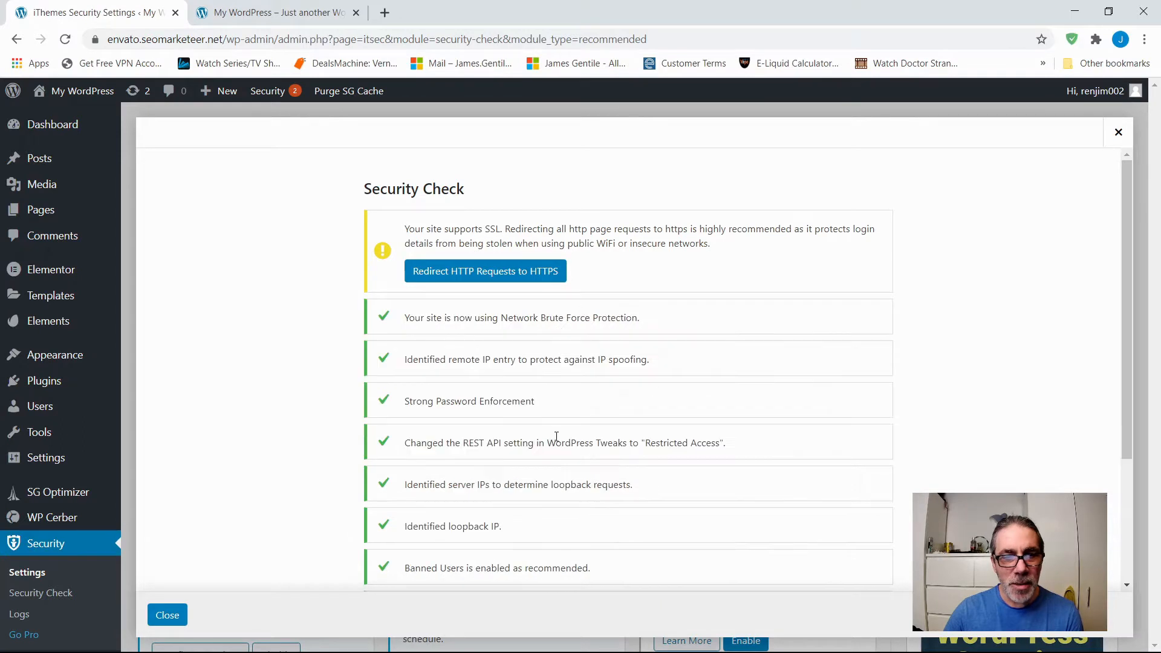
pyautogui.click(483, 273)
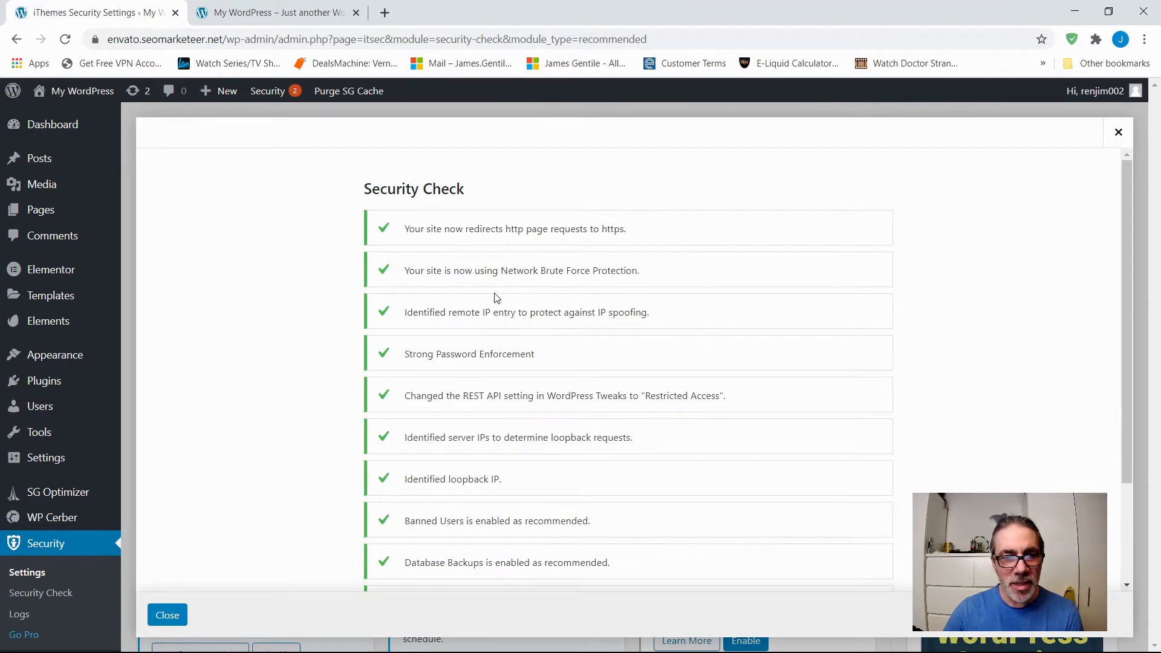
# Review the Security Check results, run Secure Site again, and close the check.
pyautogui.scroll(-1, 462, 363)
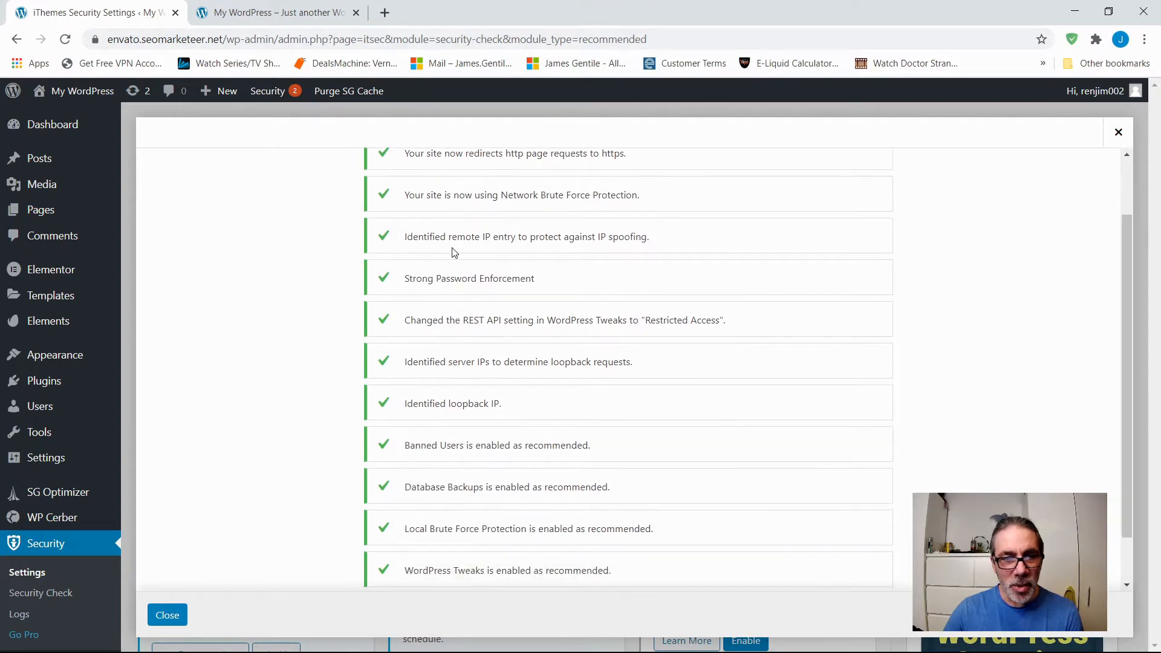
pyautogui.scroll(1, 450, 253)
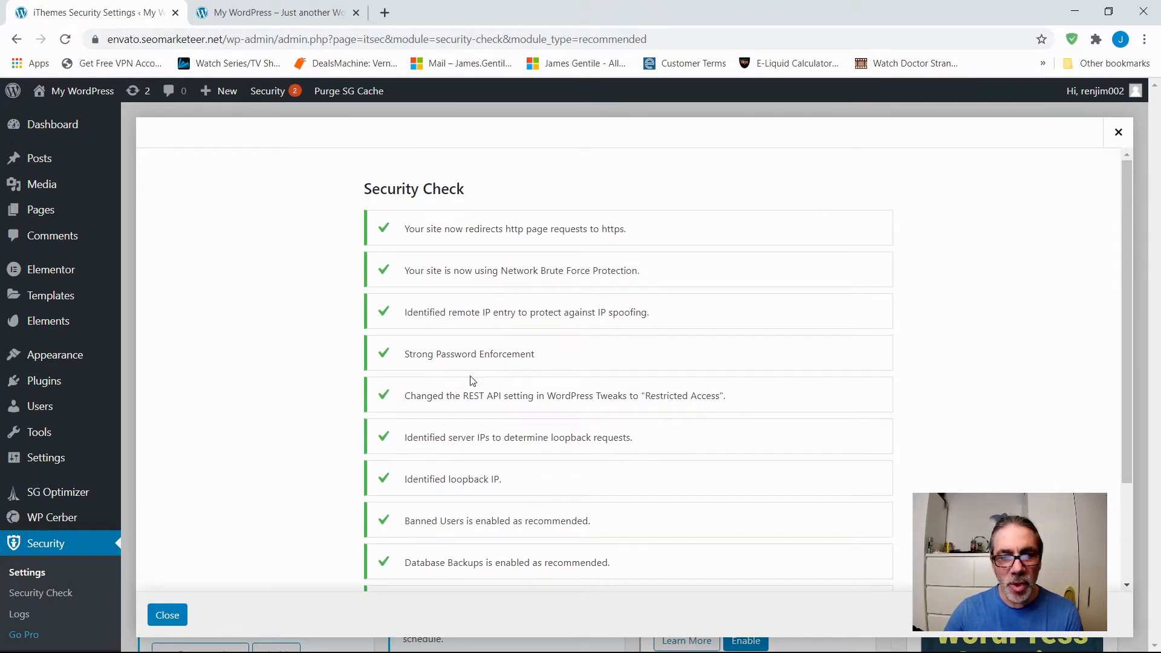
pyautogui.scroll(-2, 463, 388)
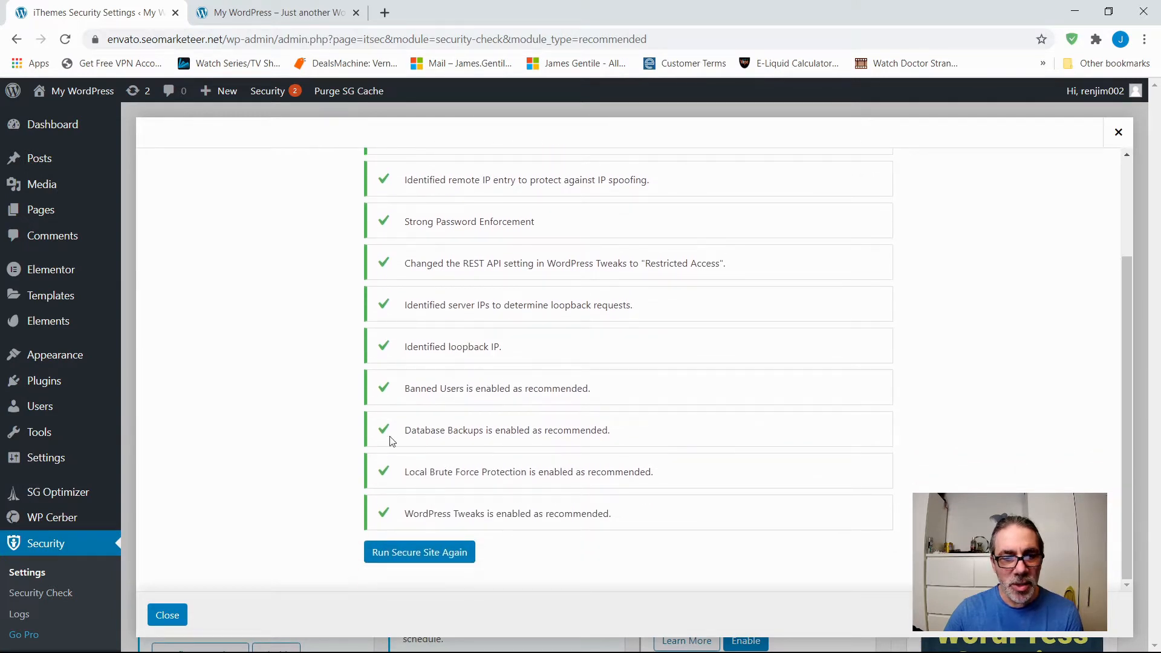
pyautogui.click(415, 557)
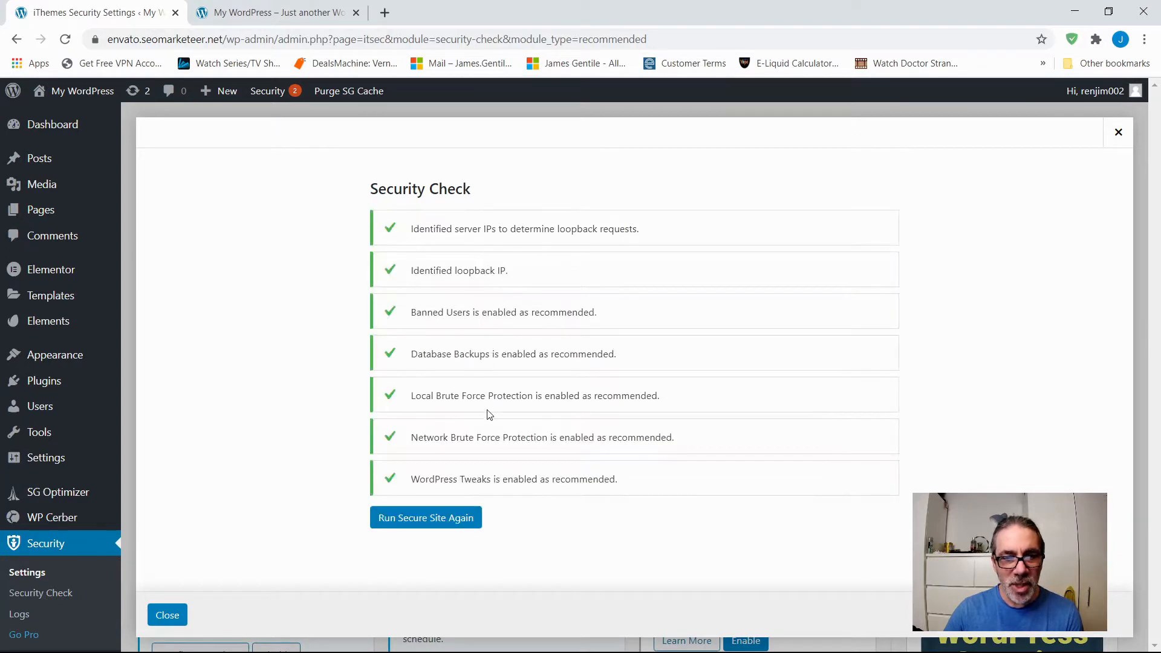
pyautogui.click(167, 616)
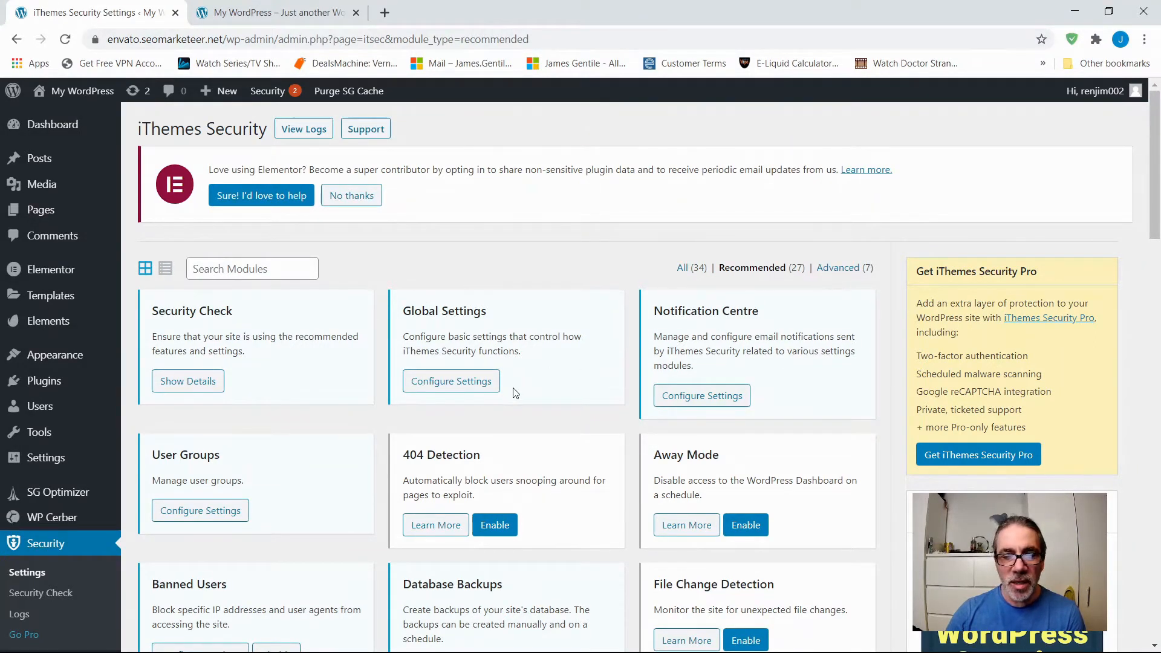
# Look through the recommended iThemes Security modules, including the ones reserved for Pro.
pyautogui.scroll(-6, 500, 399)
pyautogui.scroll(-5, 500, 402)
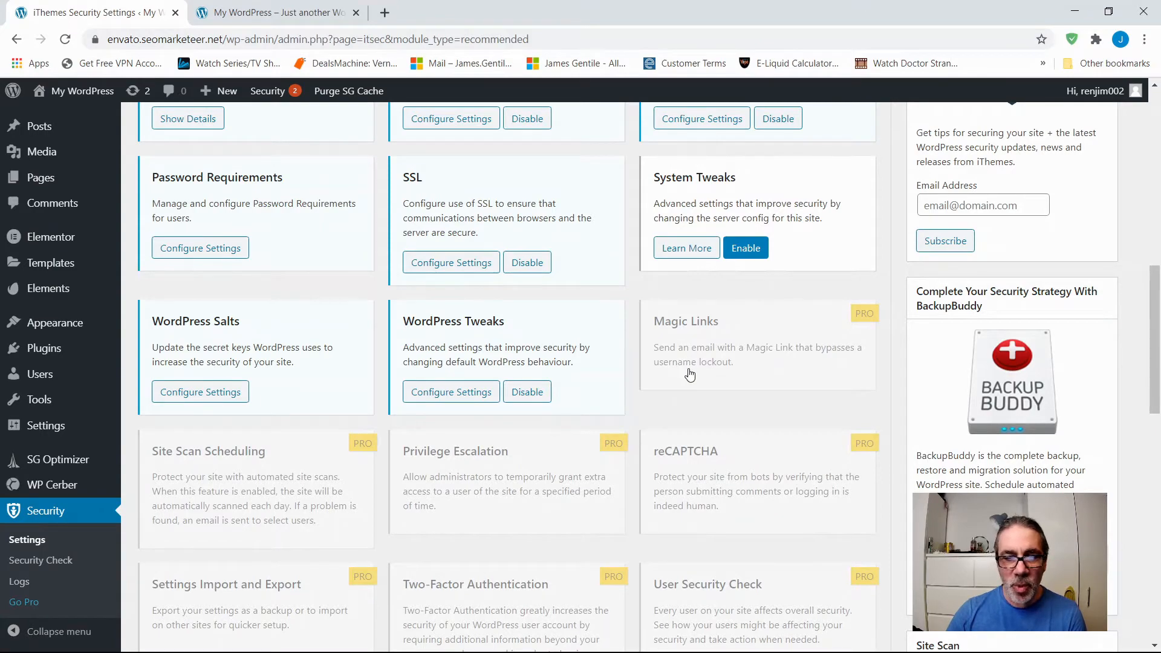
pyautogui.scroll(-5, 689, 375)
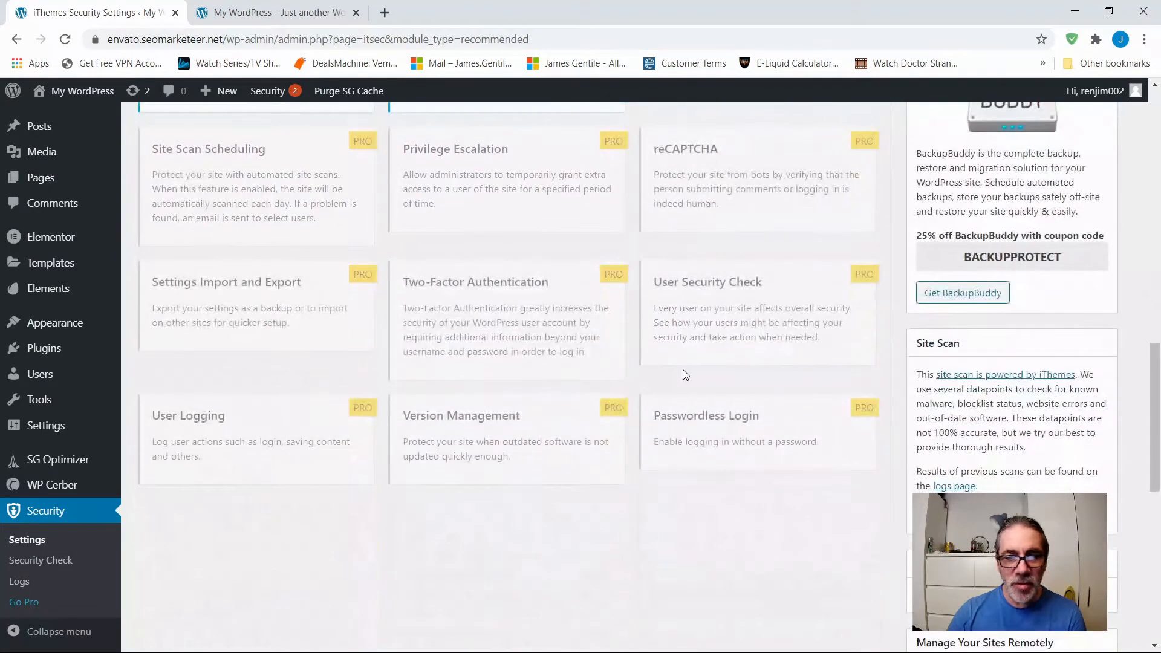
pyautogui.scroll(15, 527, 405)
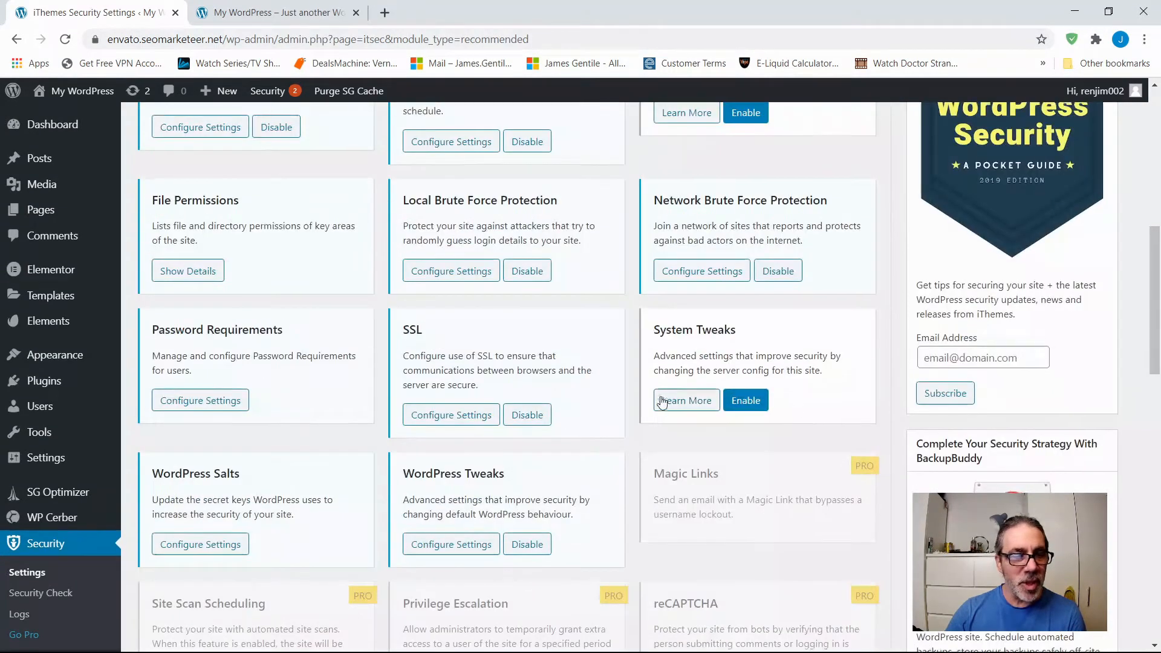
pyautogui.scroll(3, 579, 399)
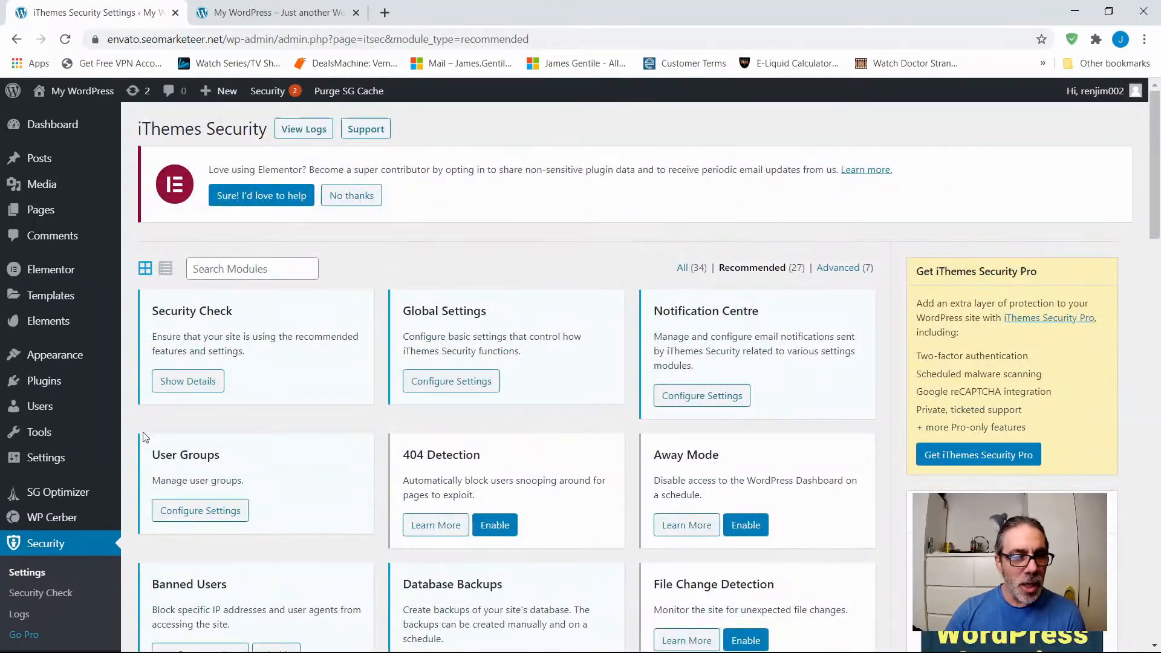
# Show the modules as a list, examine which ones are enabled, and return to the grid view.
pyautogui.click(167, 270)
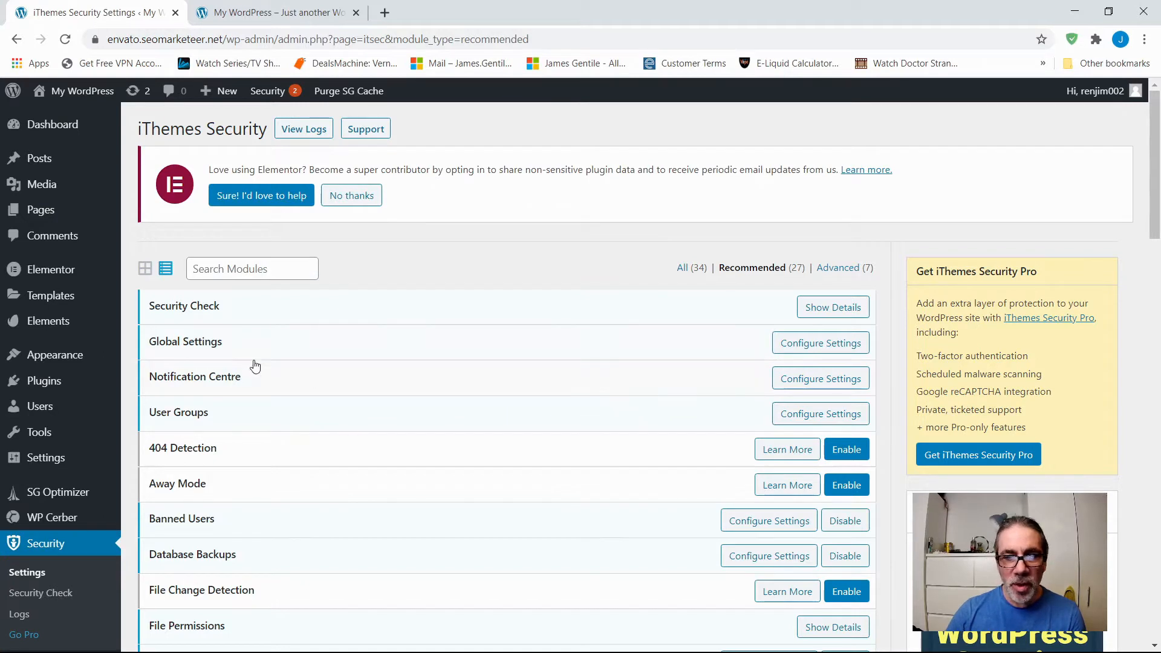
pyautogui.scroll(-3, 220, 394)
pyautogui.scroll(-1, 222, 395)
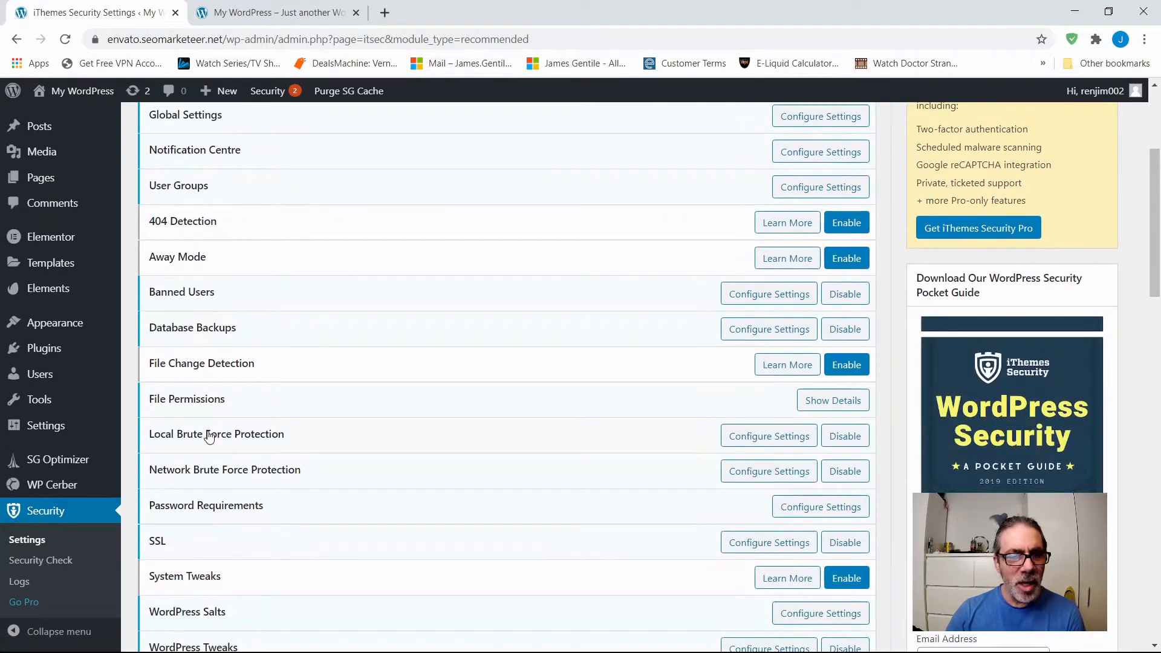
pyautogui.scroll(1, 208, 437)
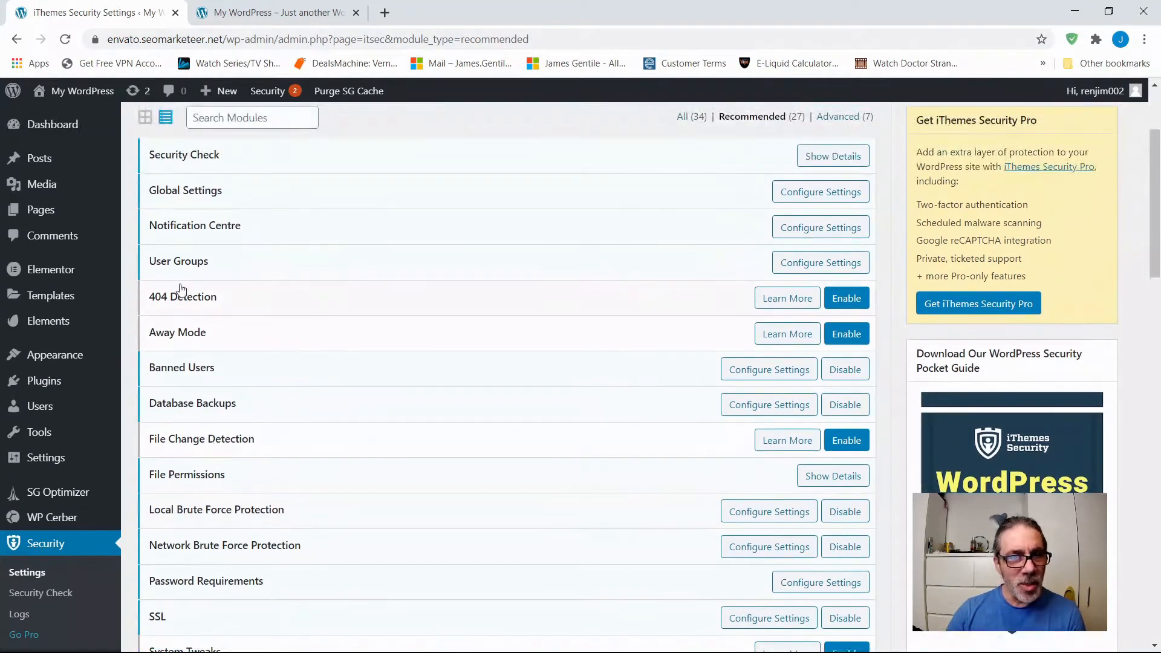
pyautogui.scroll(1, 192, 300)
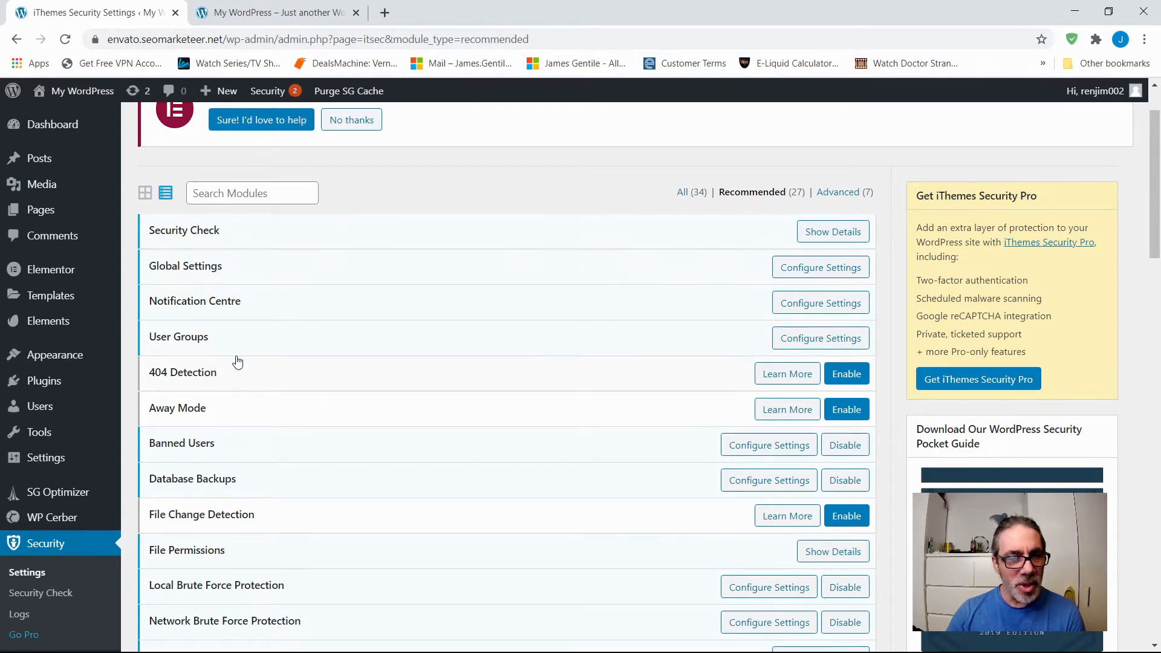
pyautogui.scroll(-3, 235, 360)
pyautogui.scroll(3, 230, 358)
pyautogui.click(144, 269)
# Look over the module cards once more, view the Security Check details, and close them.
pyautogui.scroll(-6, 331, 381)
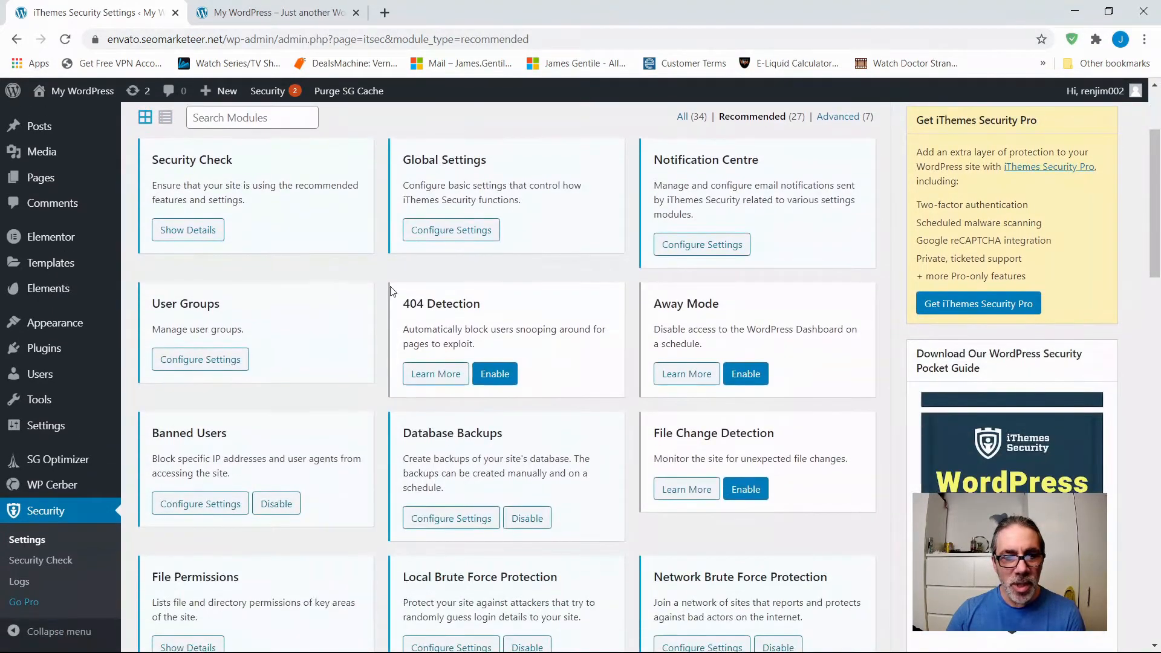
pyautogui.scroll(-4, 391, 352)
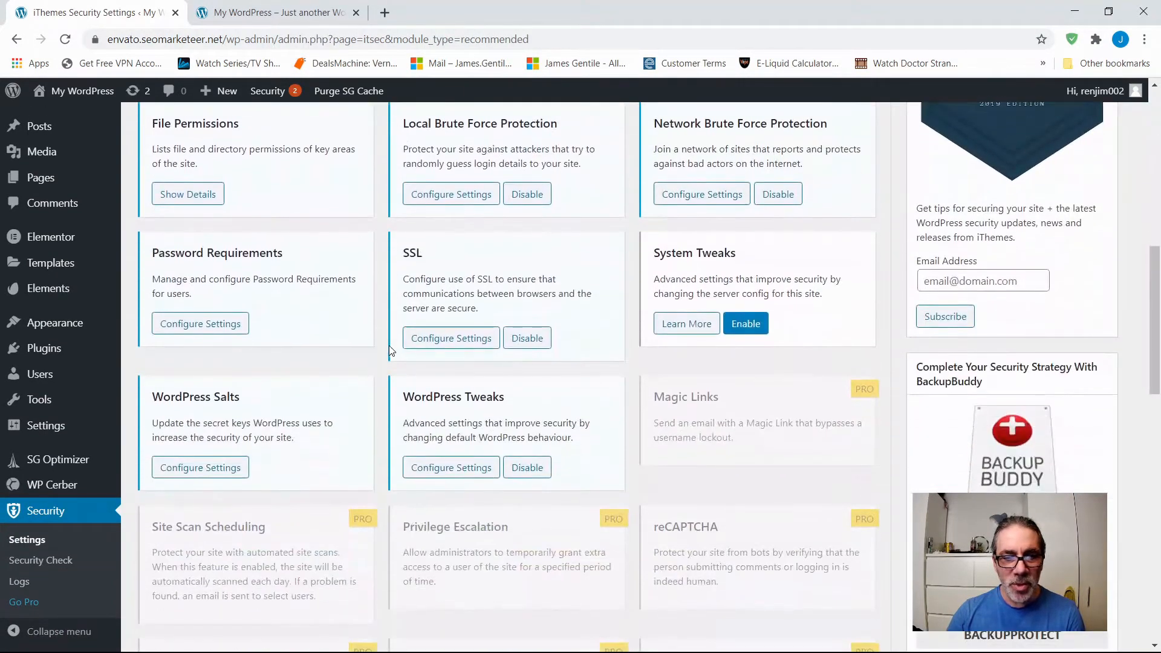
pyautogui.scroll(1, 389, 346)
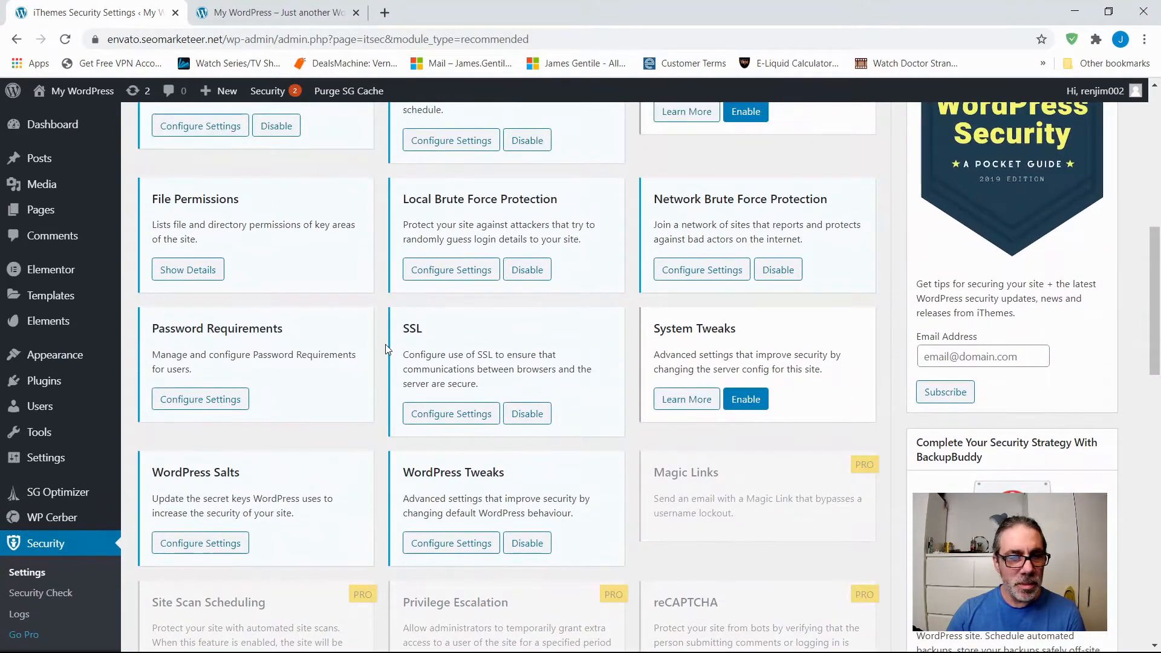
pyautogui.scroll(-1, 384, 345)
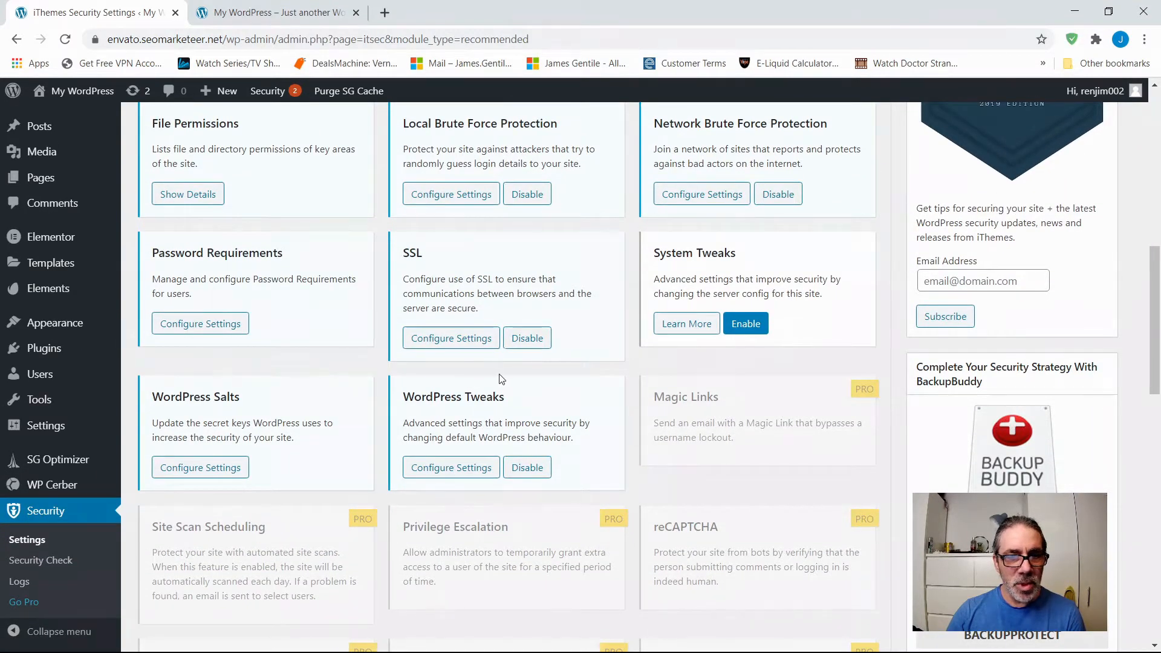
pyautogui.scroll(3, 540, 373)
pyautogui.scroll(5, 540, 374)
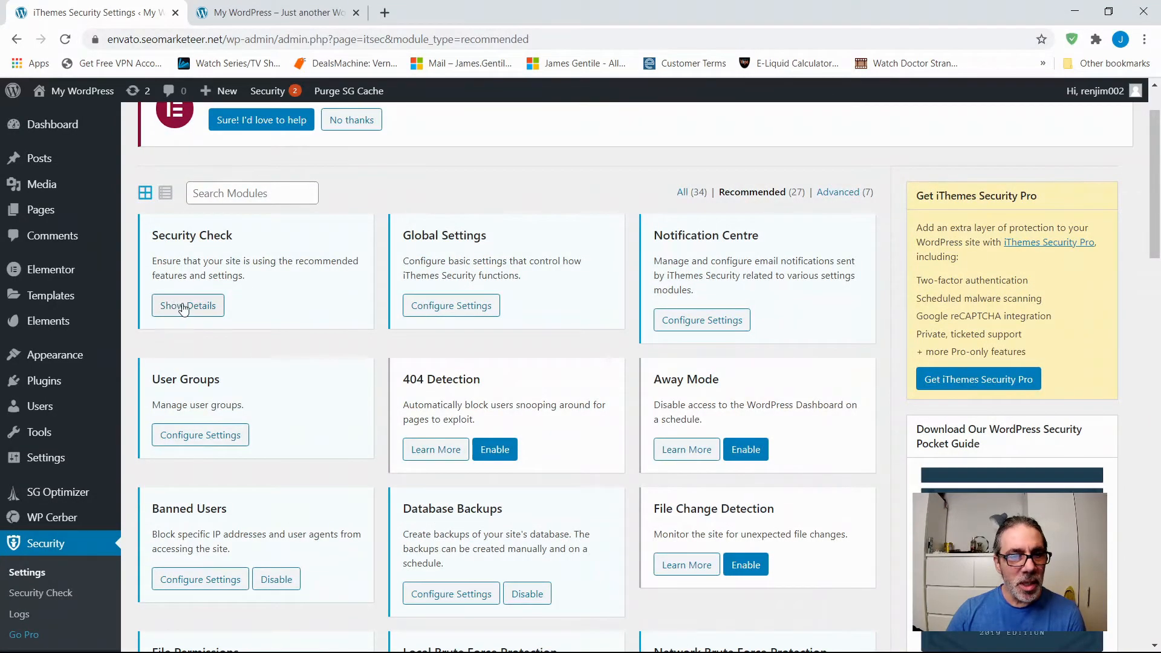
pyautogui.click(182, 308)
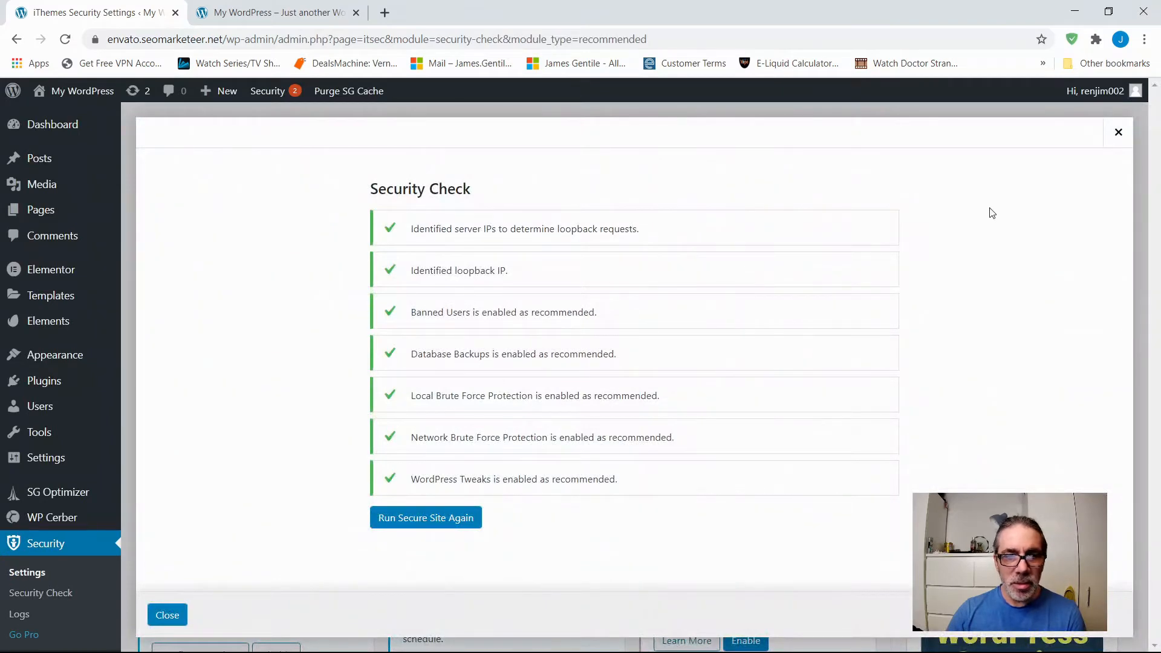
pyautogui.click(1119, 132)
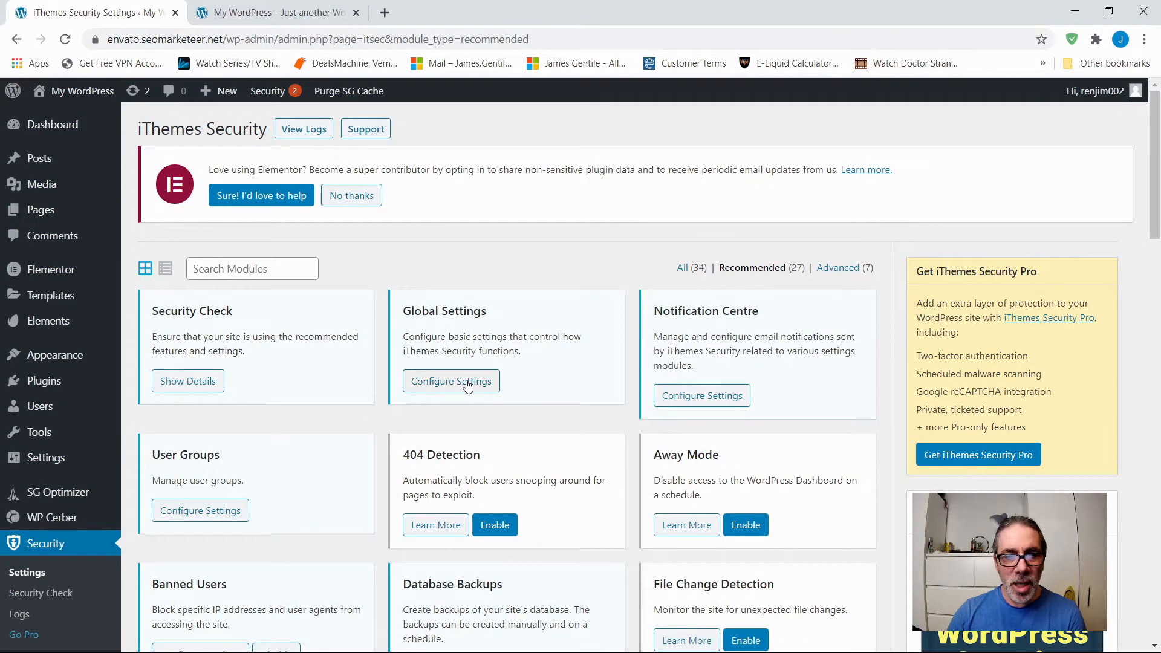
# Open the Global Settings and review file writing, the host, user and community lockout messages, and the repeat offender ban.
pyautogui.click(468, 382)
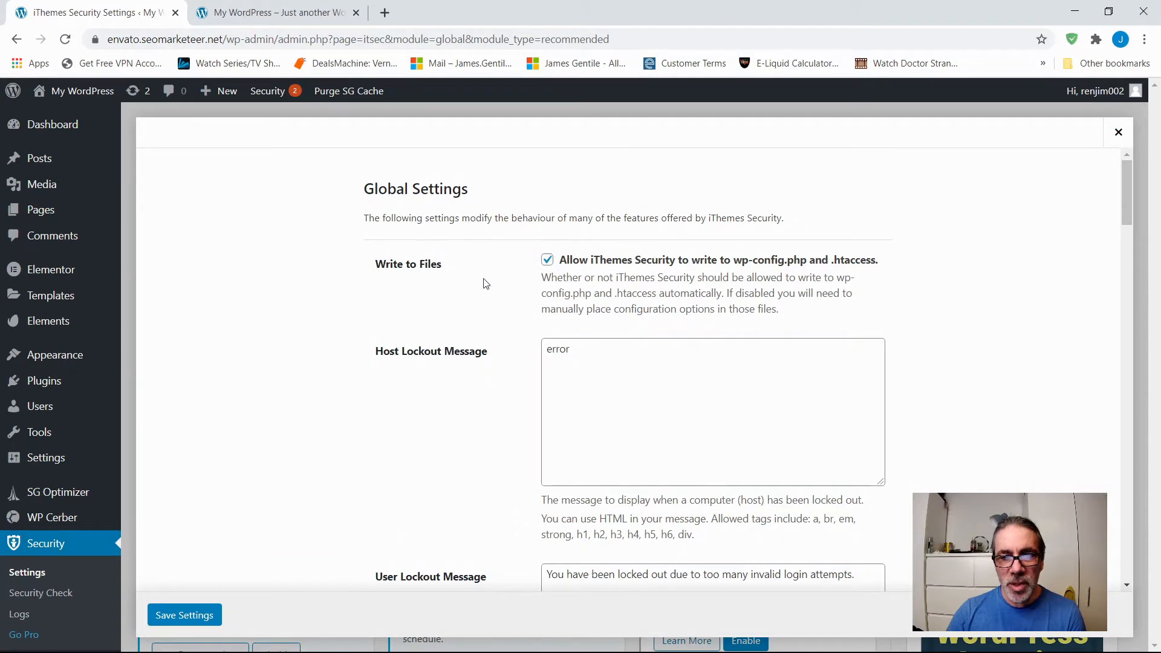
pyautogui.scroll(-5, 454, 370)
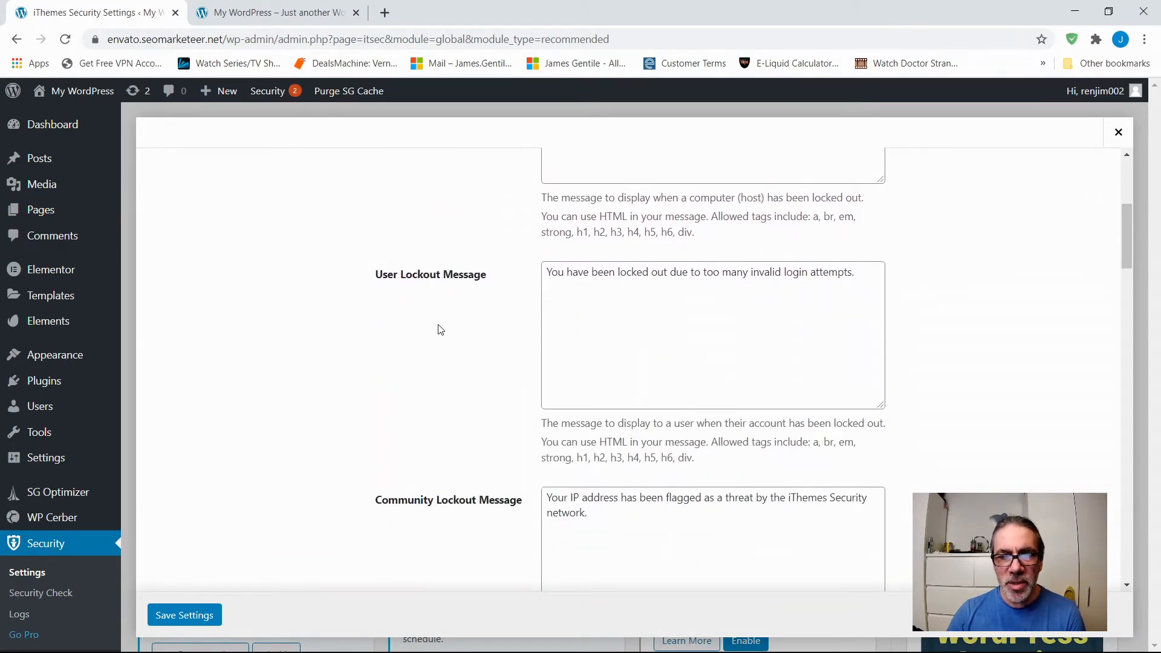
pyautogui.scroll(3, 440, 303)
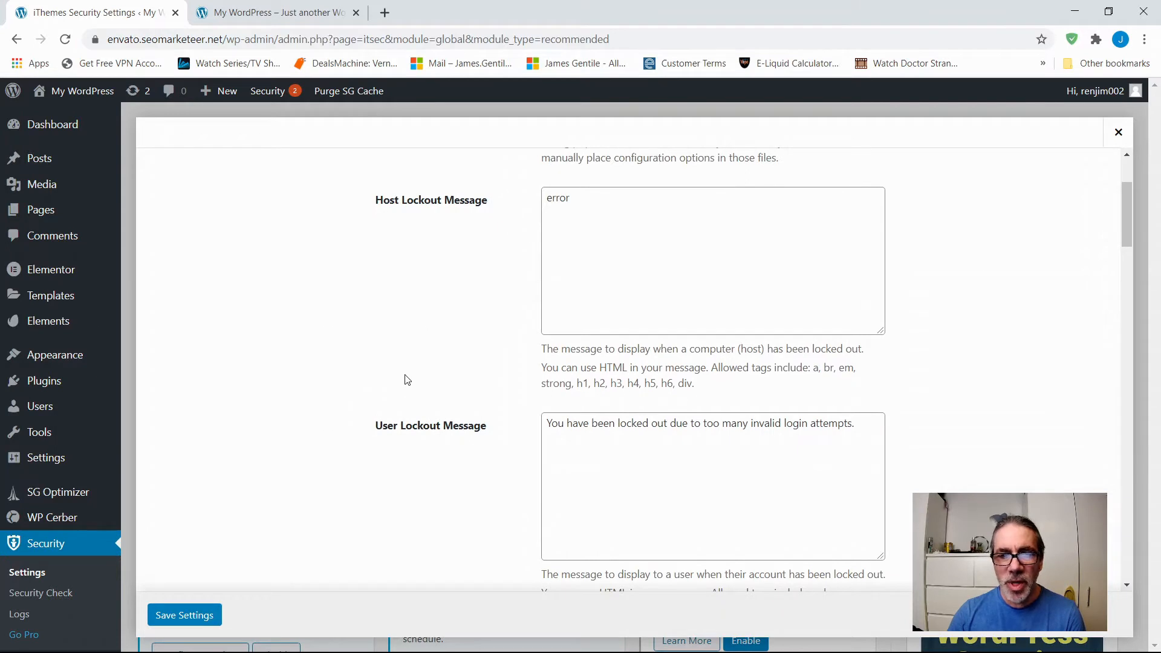
pyautogui.scroll(-5, 407, 373)
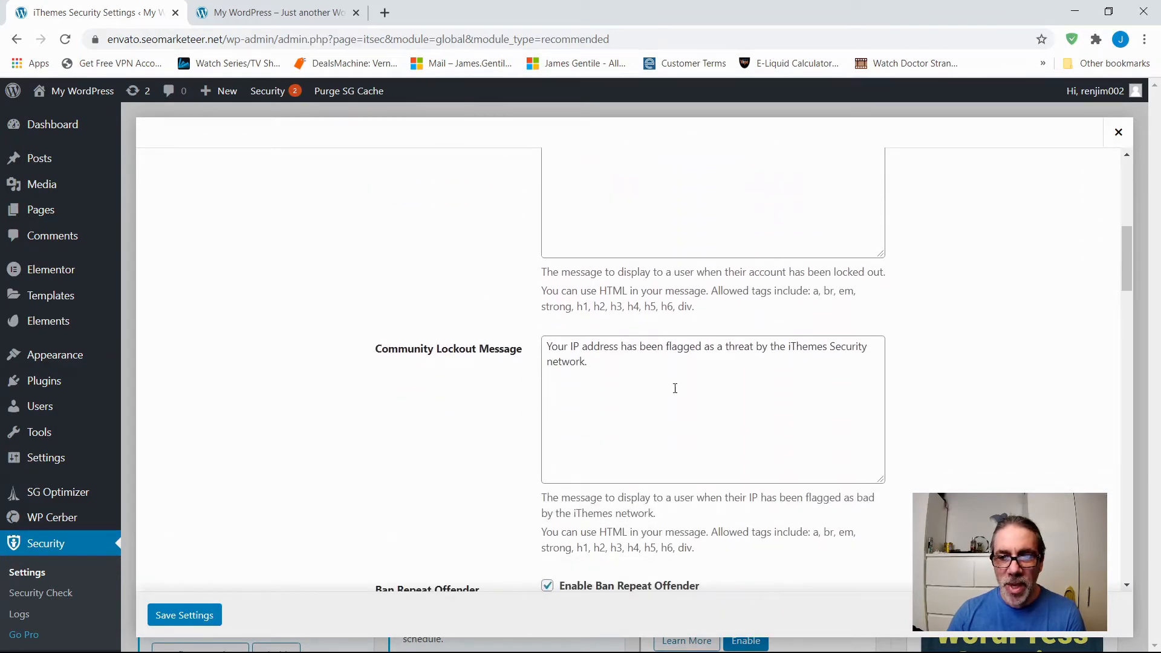
pyautogui.scroll(-4, 435, 399)
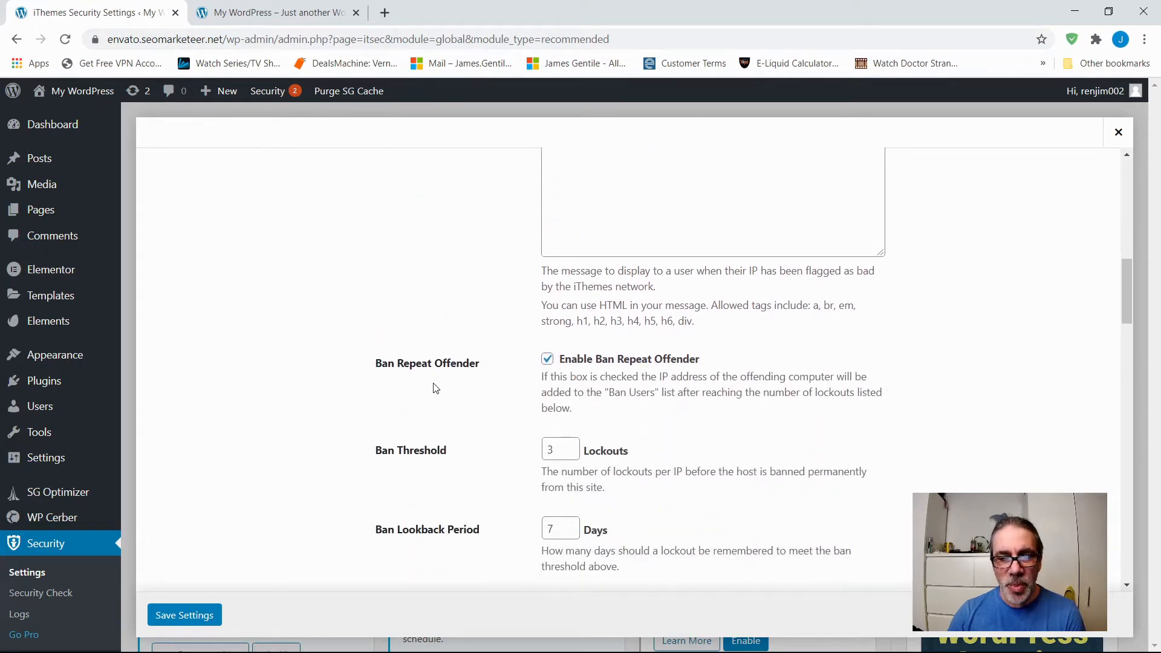
pyautogui.scroll(-1, 436, 388)
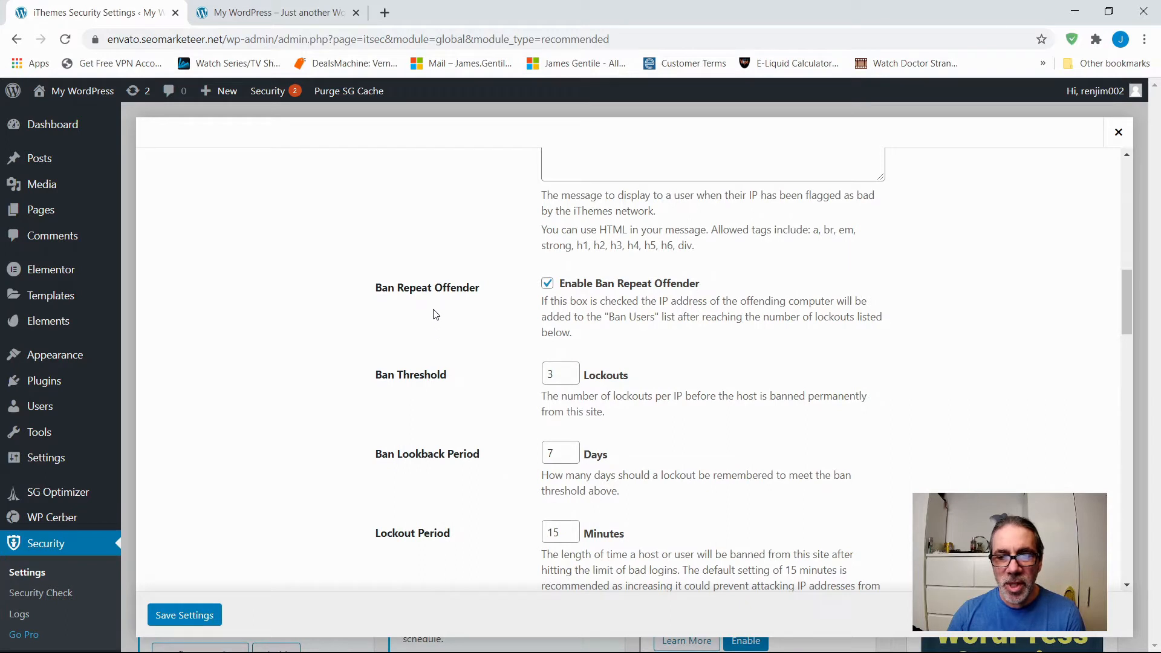
pyautogui.scroll(2, 435, 360)
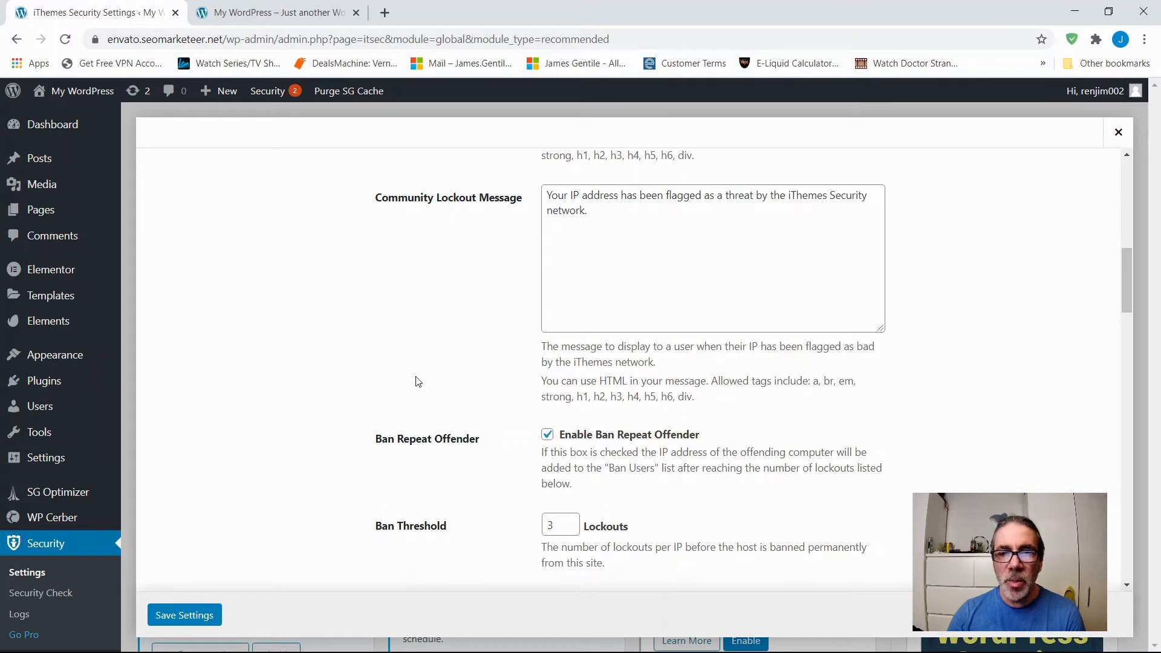
# Review the ban thresholds, lockout period, authorized hosts, logging and proxy detection options in Global Settings, and close them without saving.
pyautogui.scroll(-3, 416, 381)
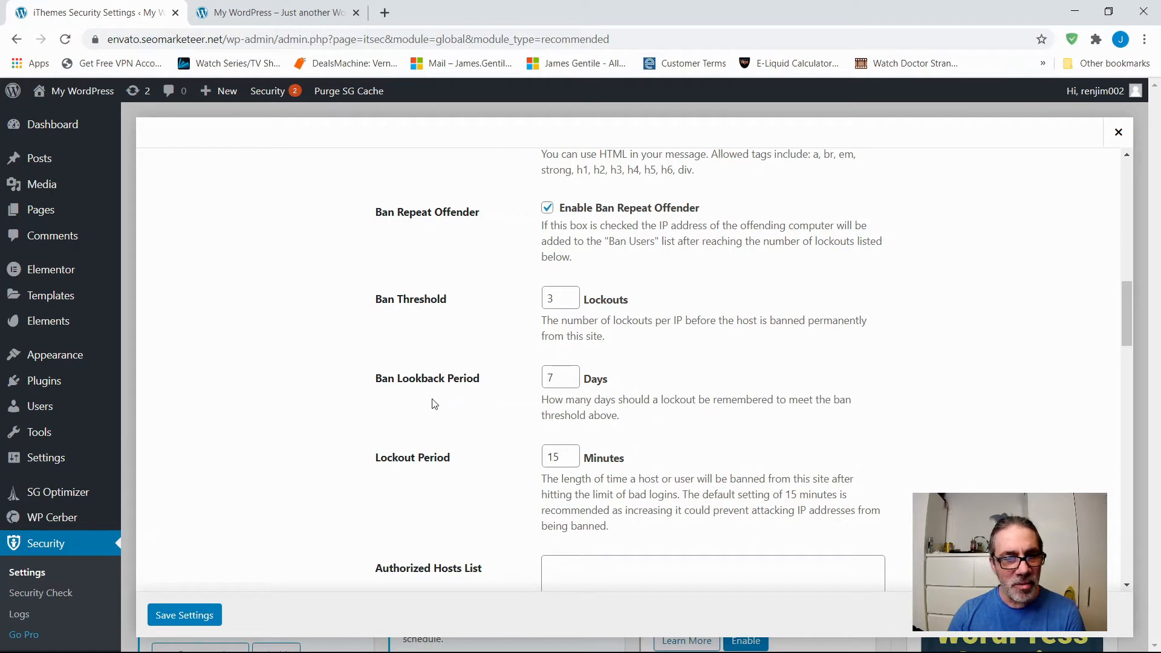
pyautogui.scroll(-1, 436, 399)
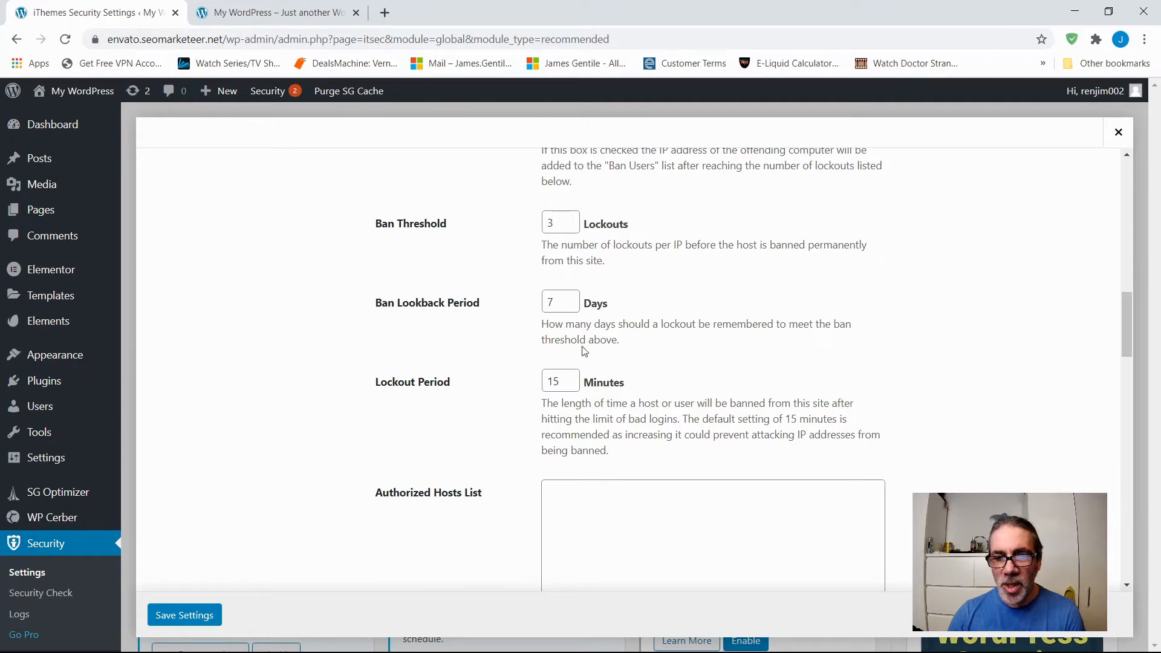
pyautogui.scroll(-1, 427, 400)
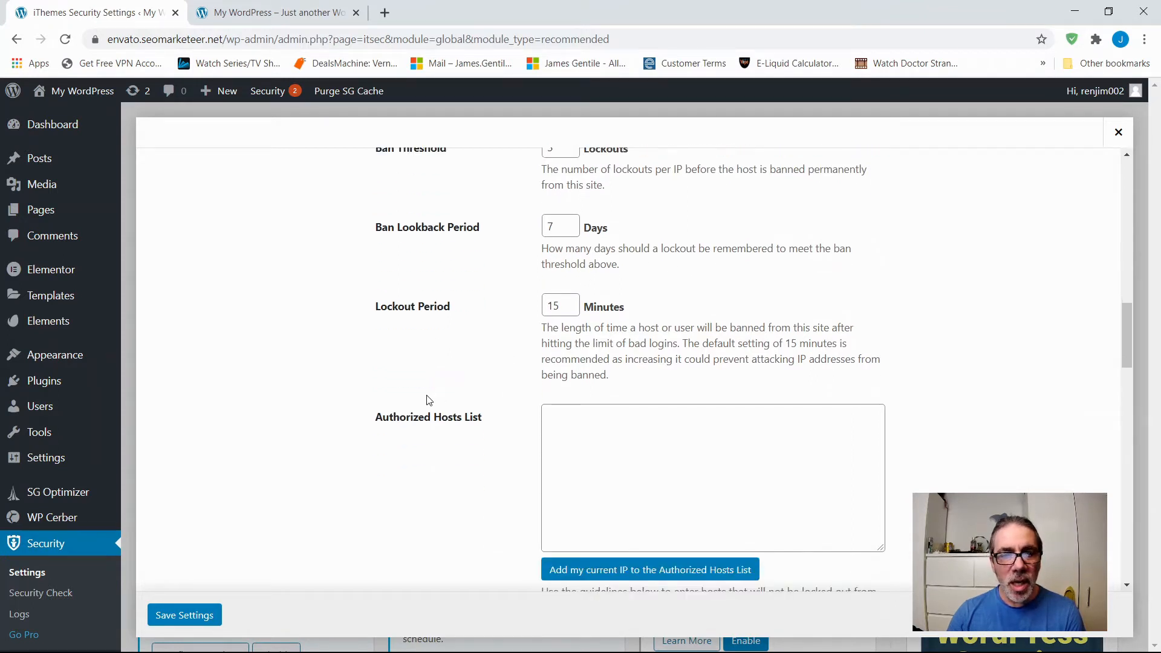
pyautogui.scroll(-1, 428, 400)
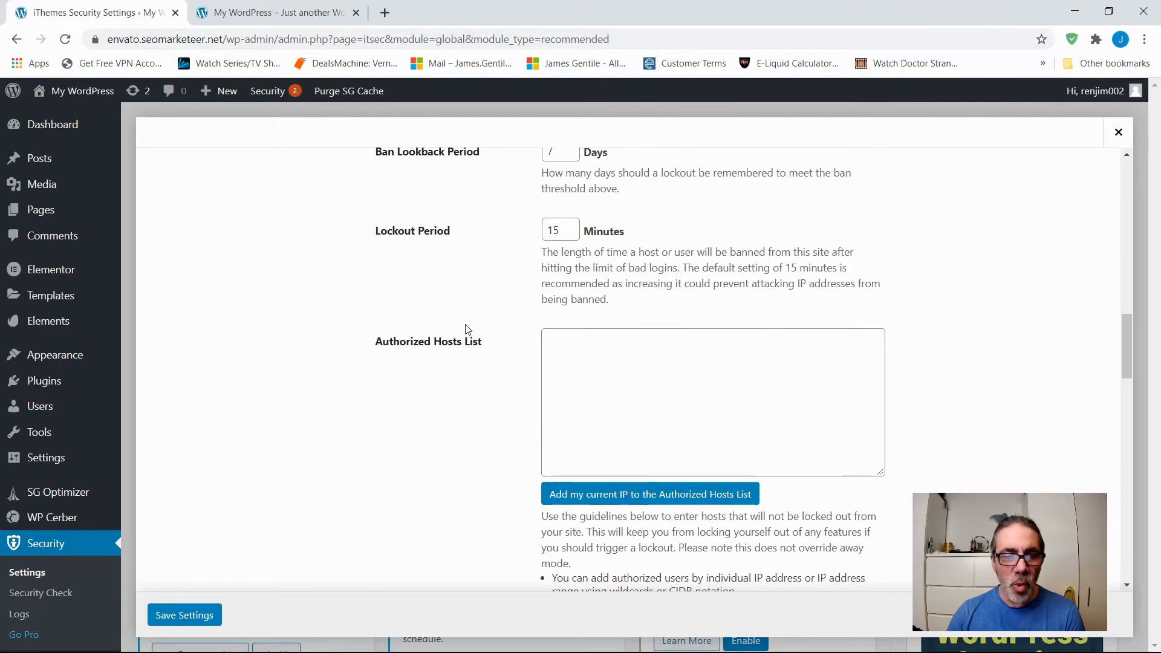
pyautogui.scroll(-3, 468, 330)
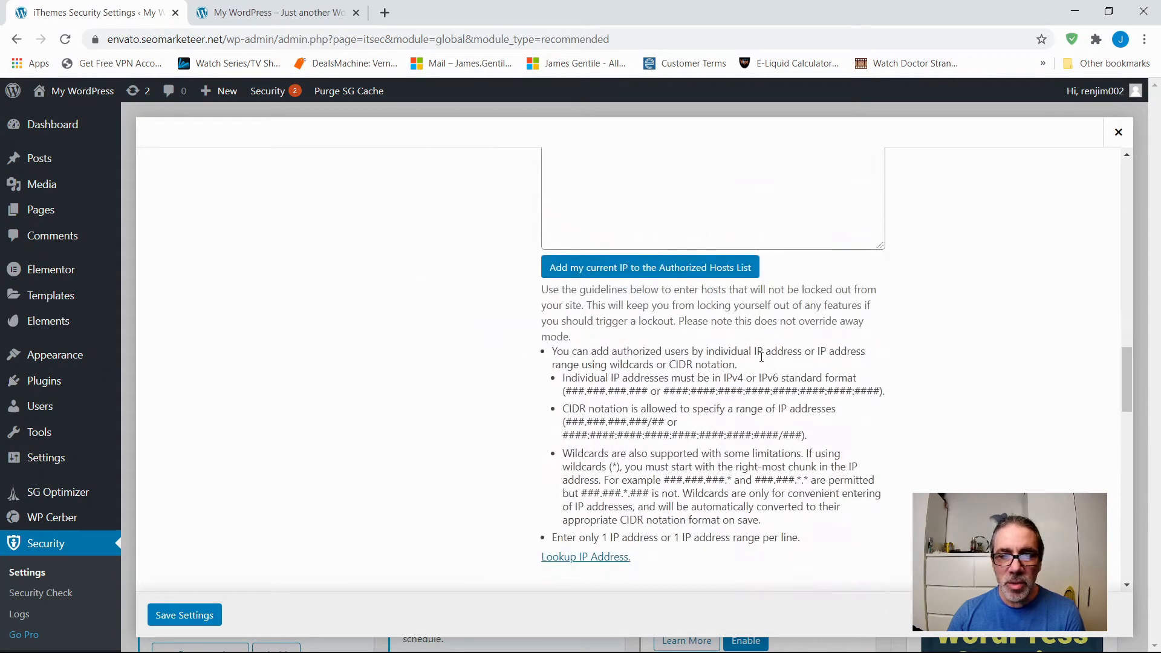
pyautogui.scroll(-4, 709, 380)
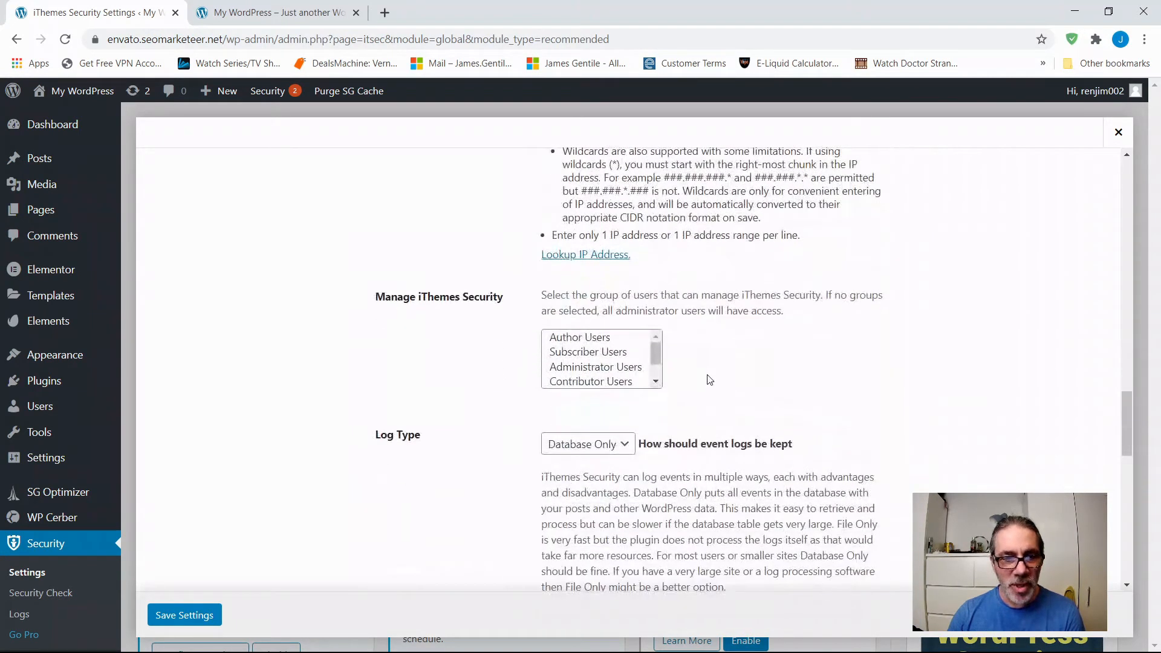
pyautogui.scroll(-2, 710, 380)
pyautogui.scroll(-1, 472, 400)
pyautogui.scroll(-6, 471, 400)
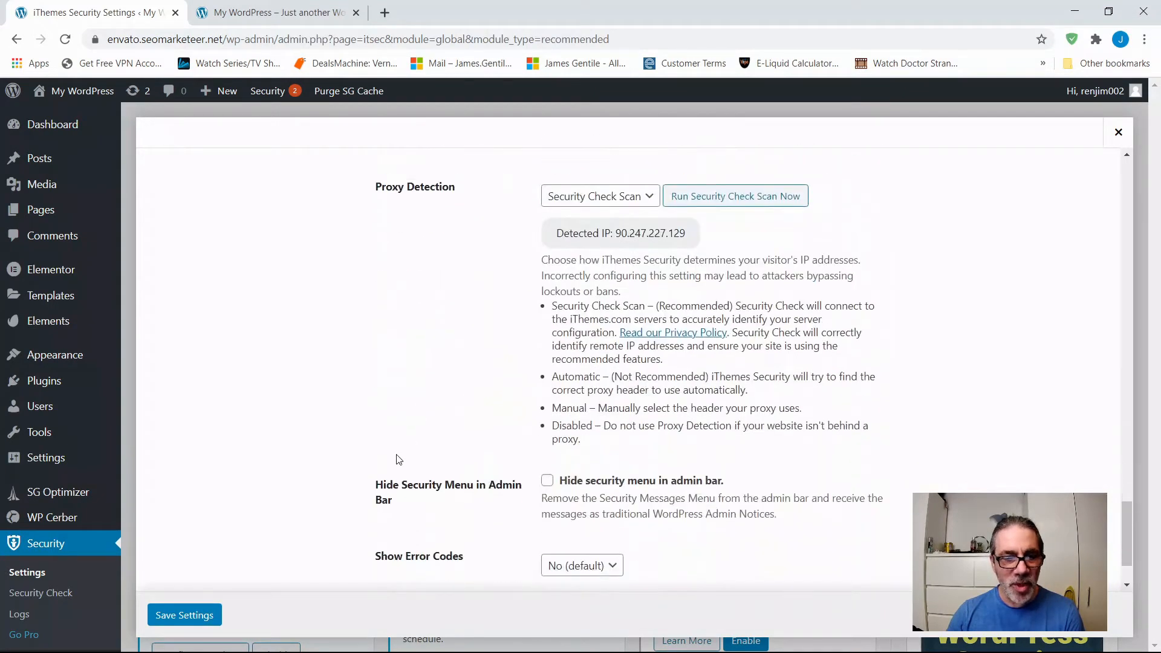
pyautogui.click(1118, 132)
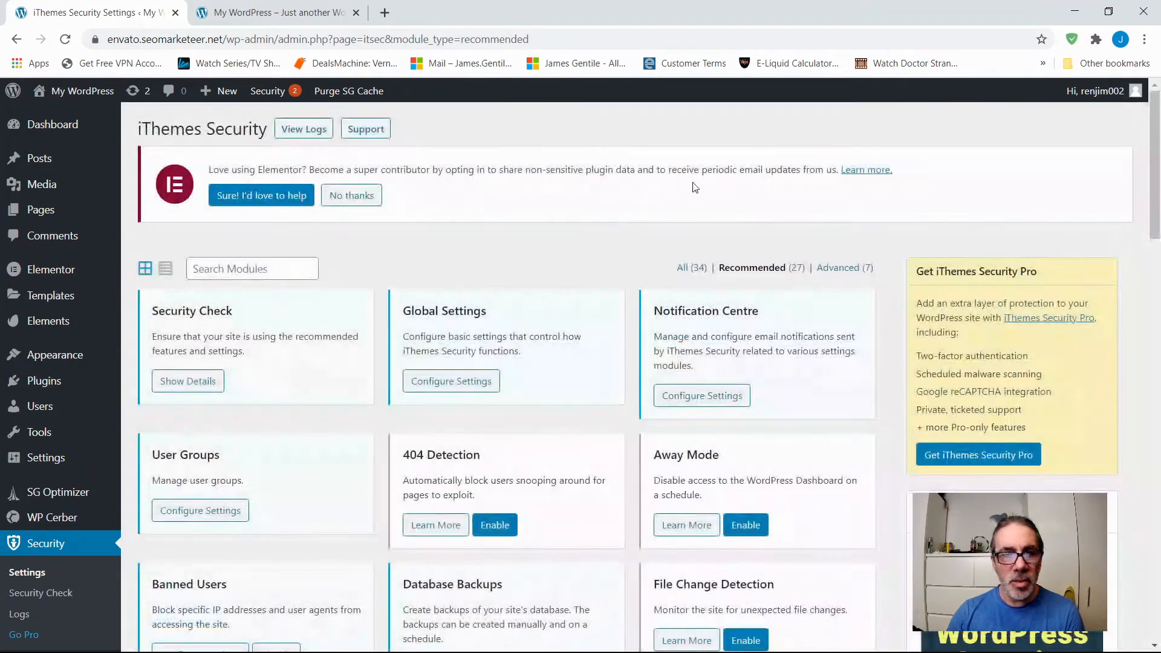
# Enable the 404 Detection module.
pyautogui.scroll(-2, 526, 317)
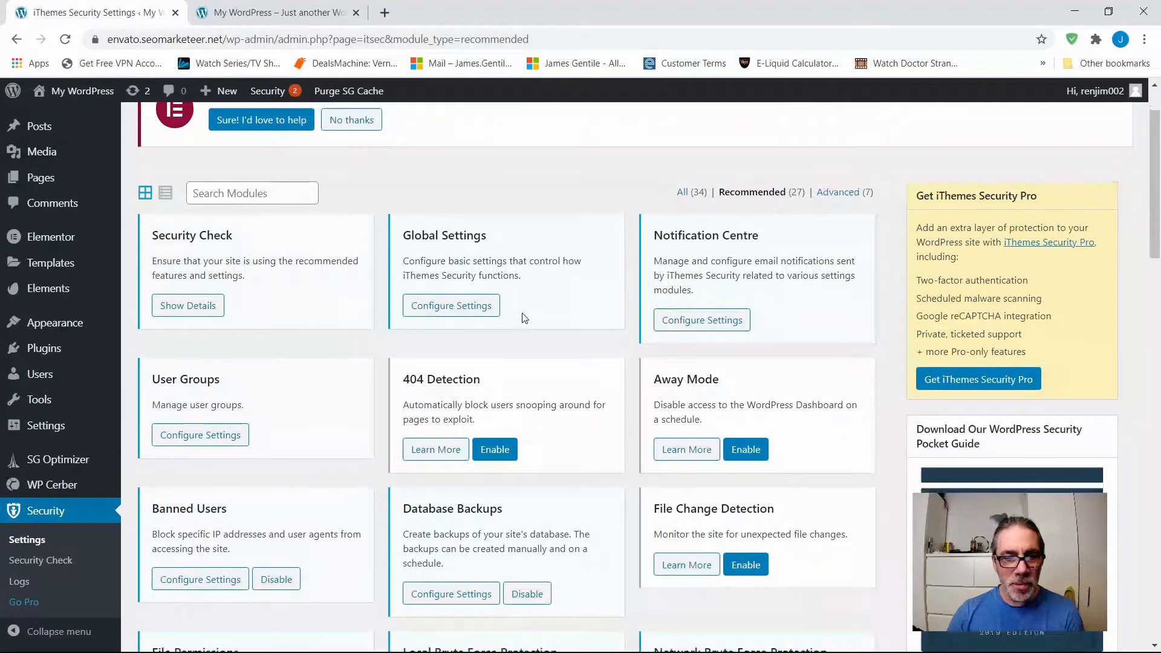
pyautogui.scroll(-1, 525, 323)
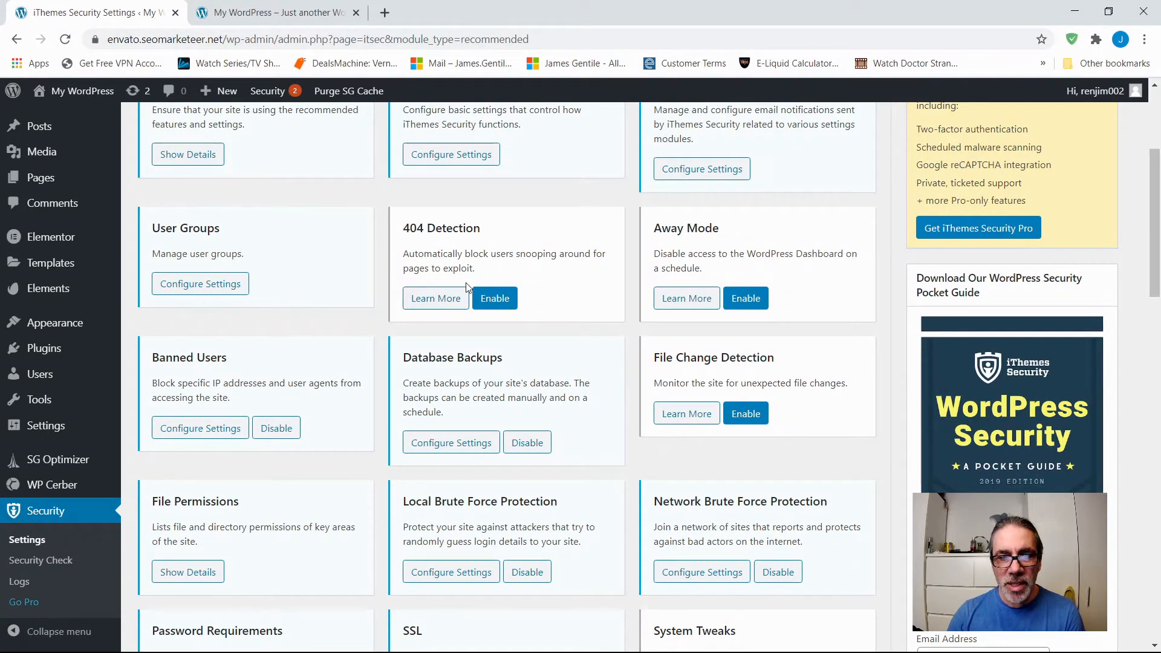
pyautogui.click(494, 300)
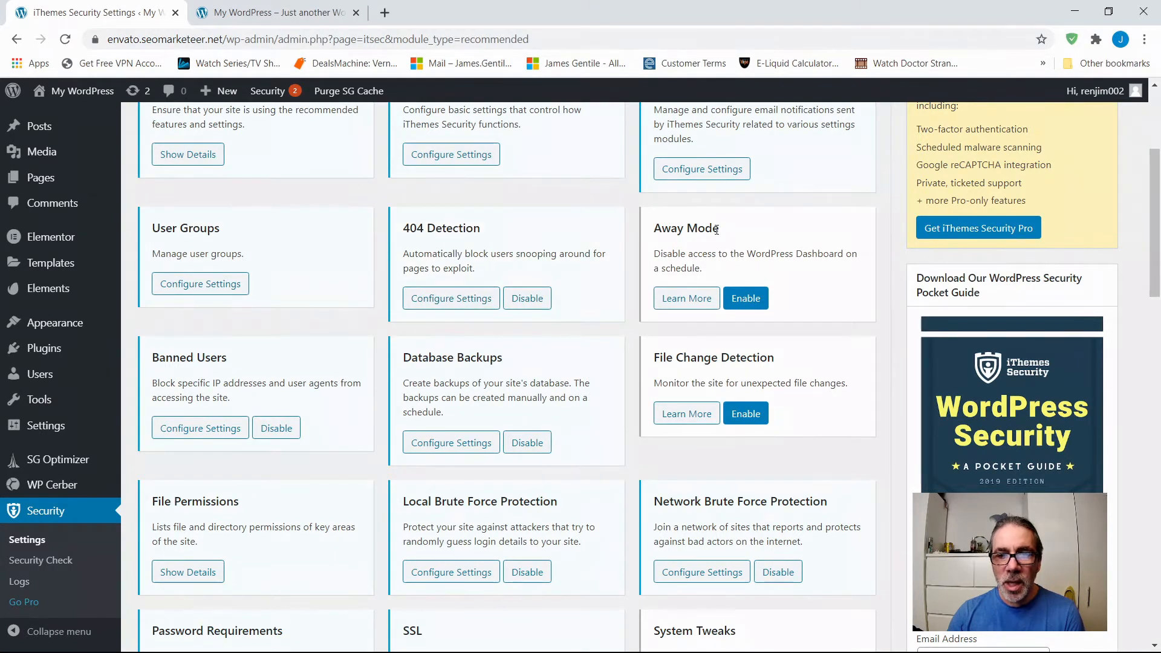
# Read the descriptions of the Away Mode and File Change Detection modules, closing each one after reading.
pyautogui.click(677, 305)
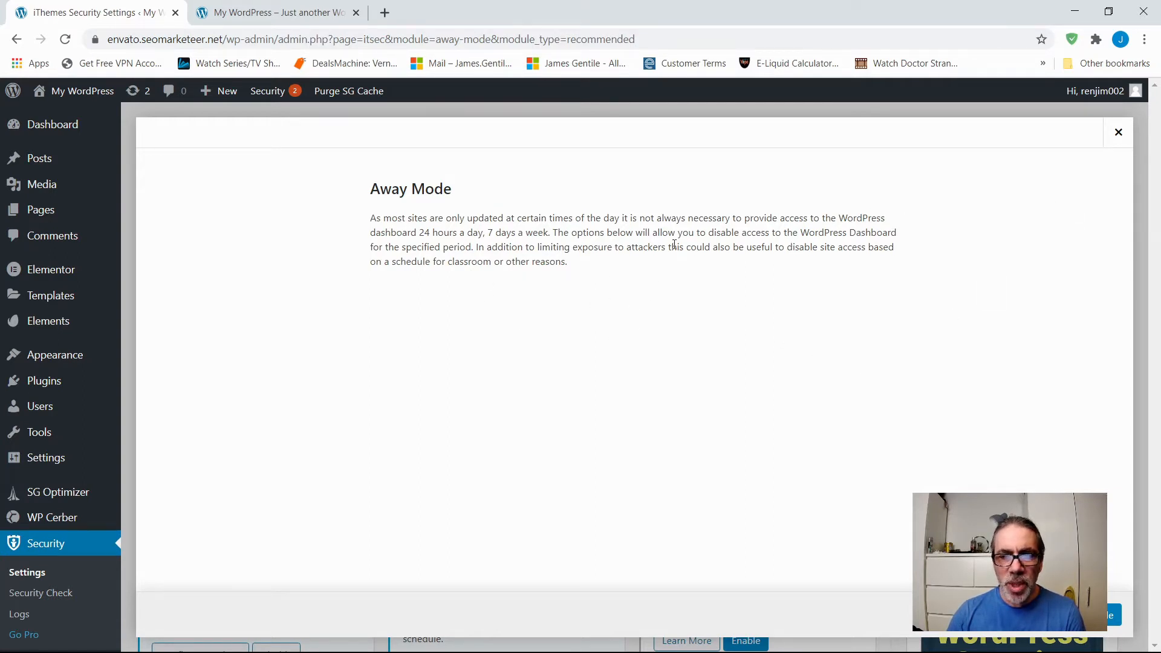
pyautogui.click(1119, 132)
pyautogui.scroll(-2, 512, 363)
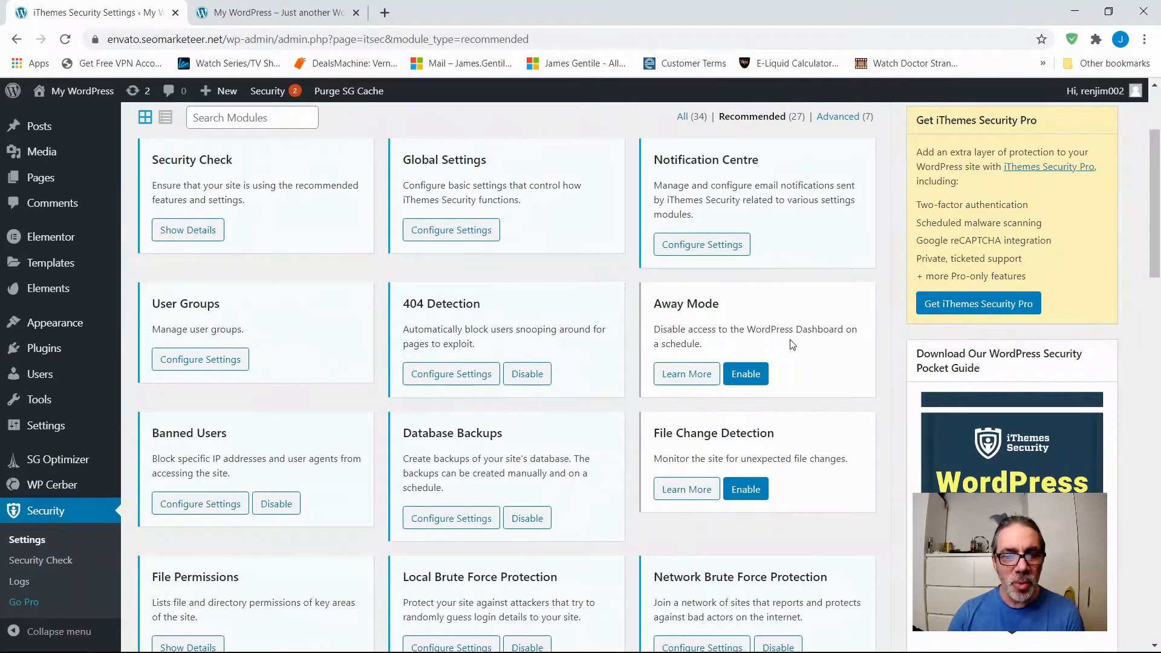
pyautogui.scroll(-1, 792, 344)
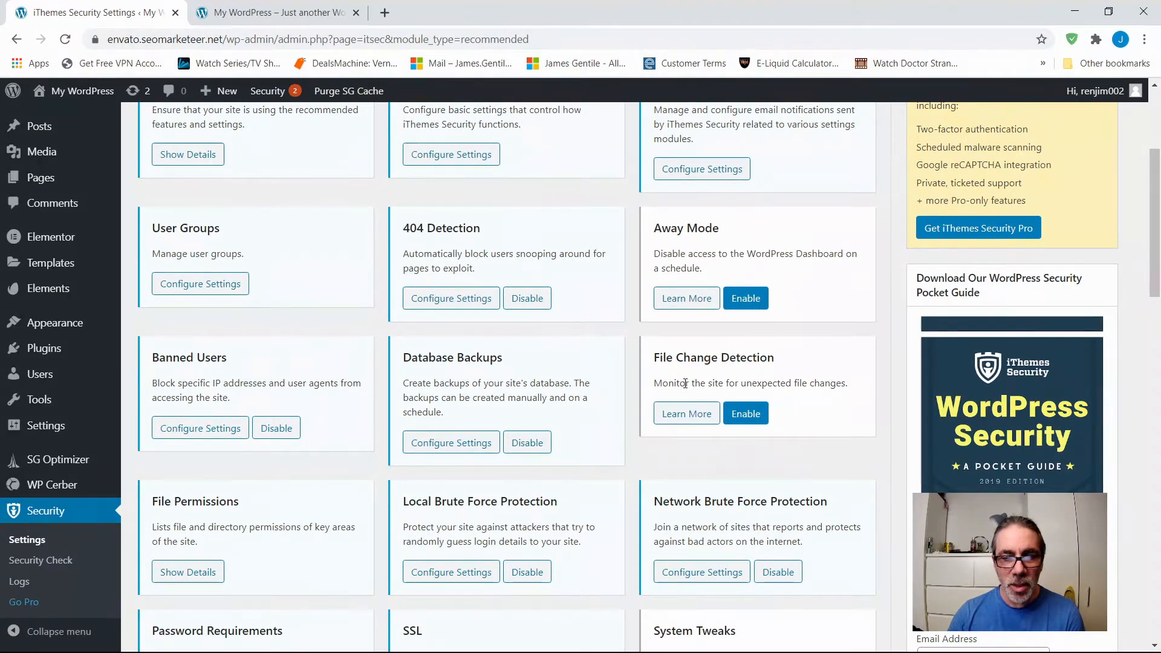
pyautogui.scroll(-1, 688, 377)
pyautogui.scroll(-1, 688, 376)
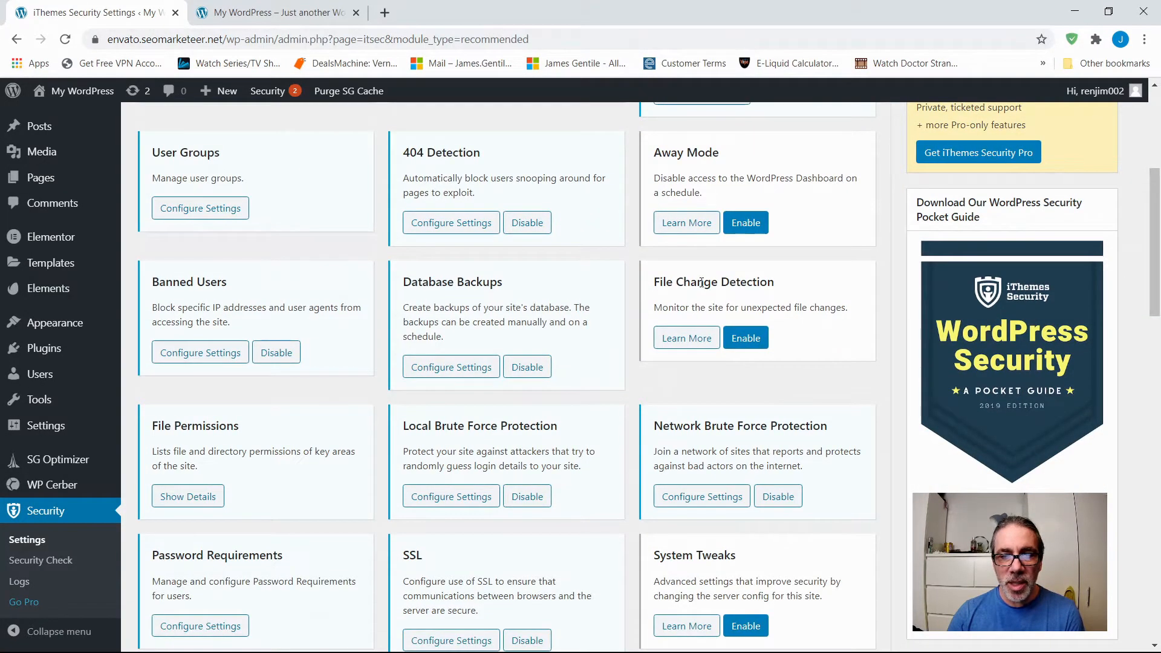
pyautogui.click(670, 338)
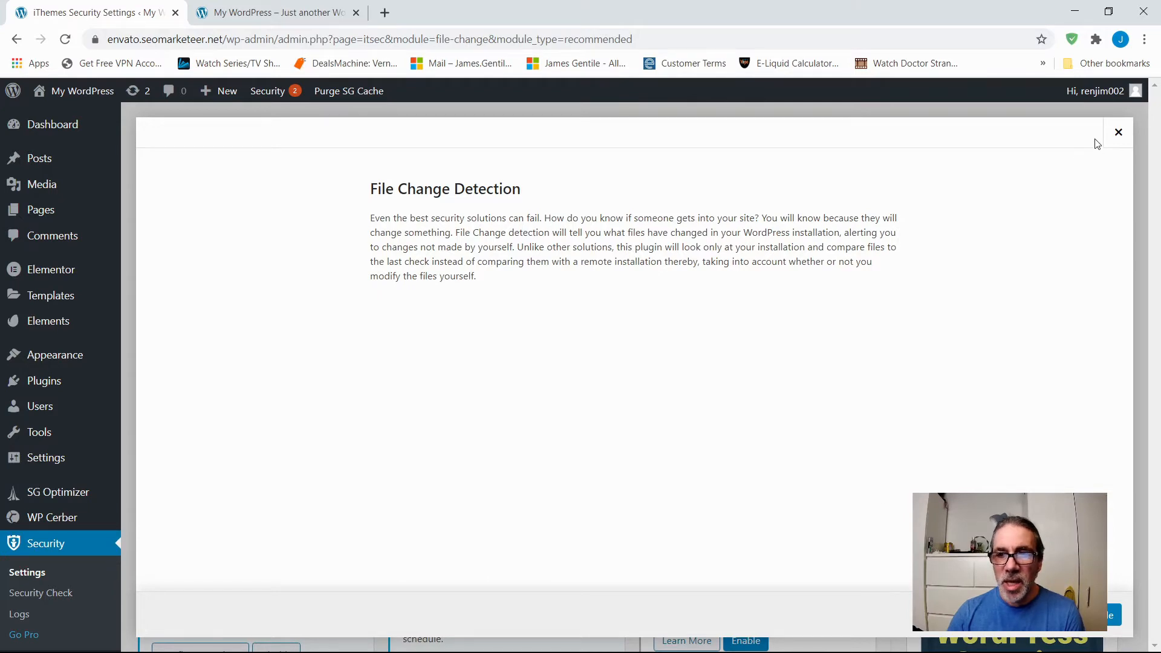
pyautogui.click(1118, 132)
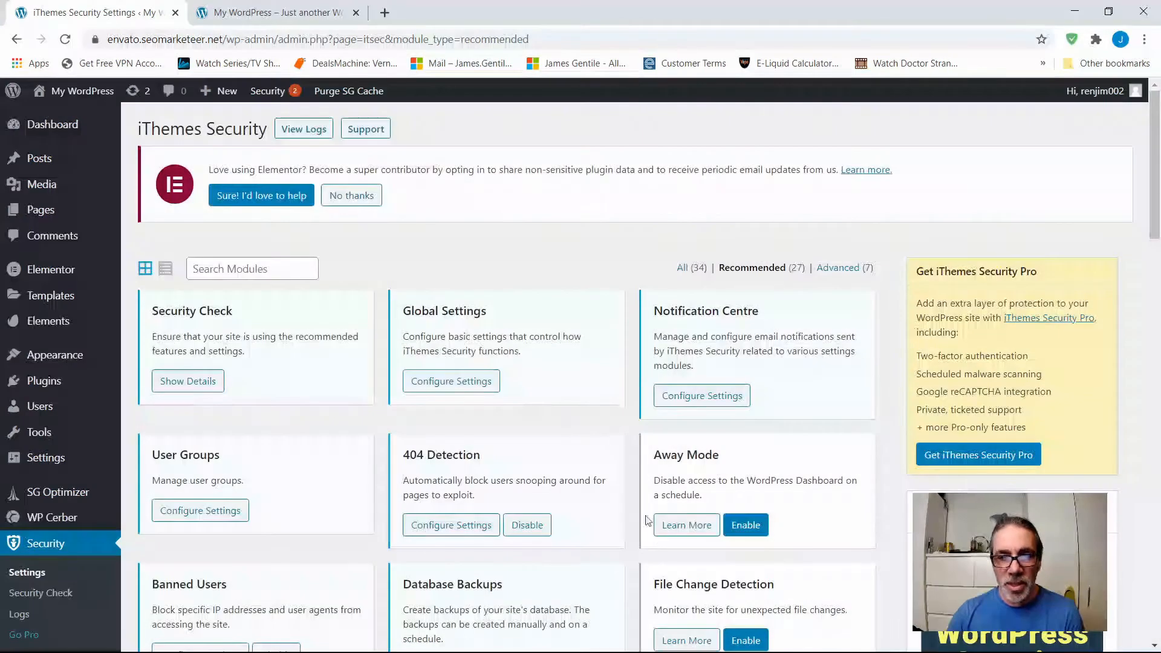
# Enable the File Change Detection module and open its settings.
pyautogui.scroll(-2, 640, 502)
pyautogui.click(744, 488)
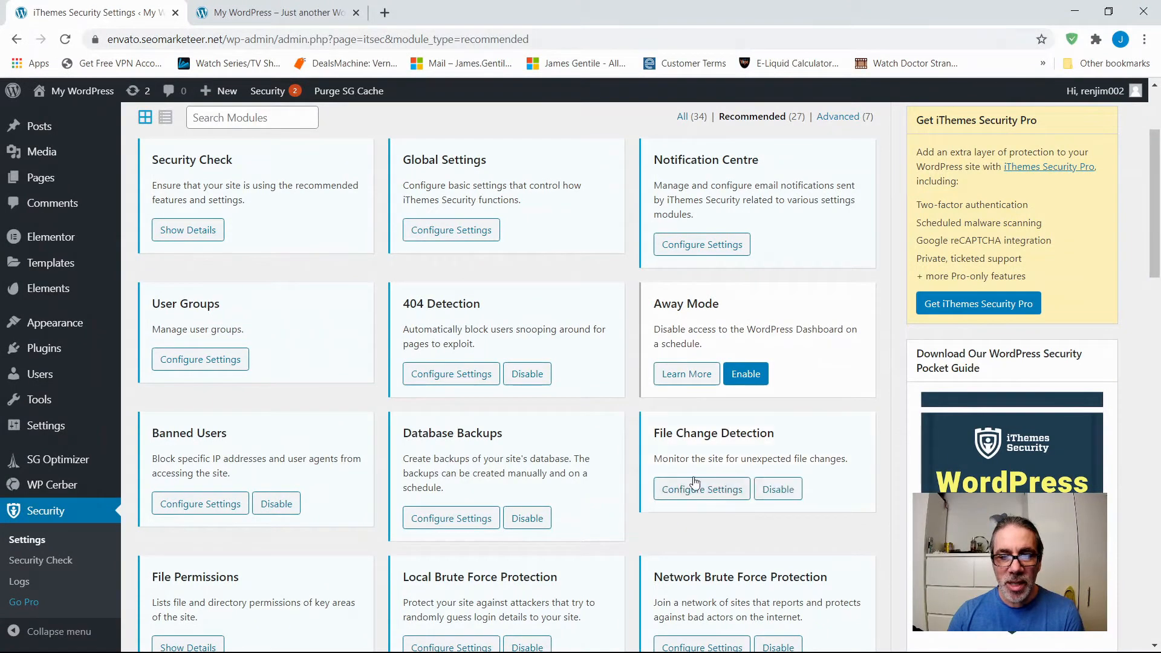
pyautogui.click(701, 491)
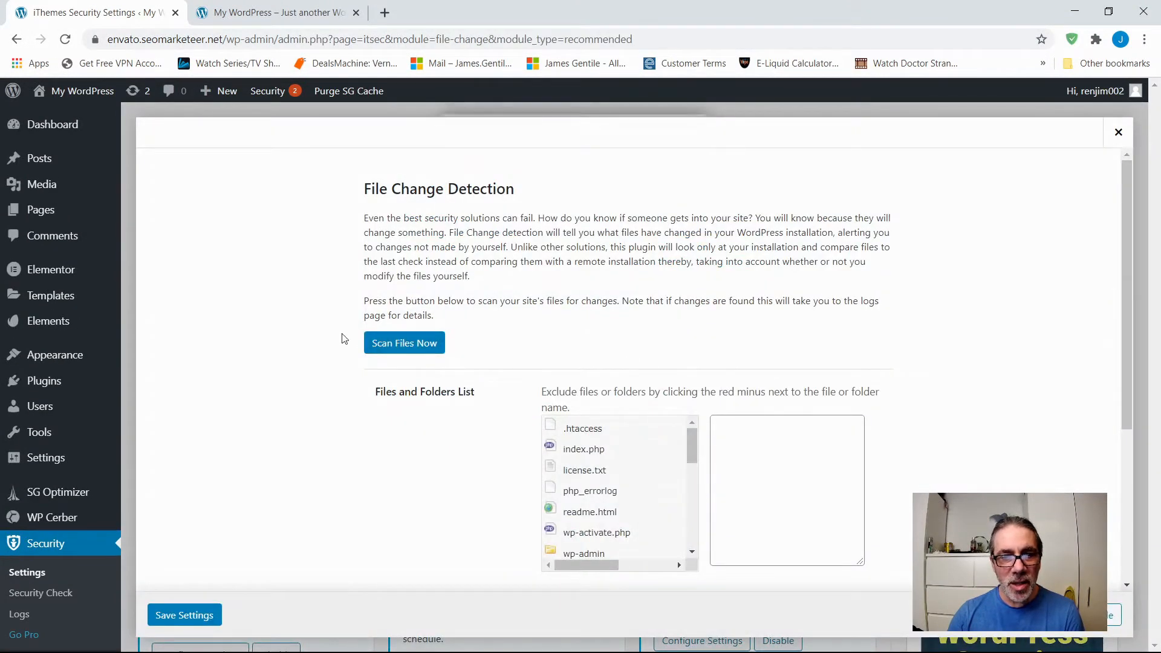
# Examine the files and folders that can be excluded from File Change Detection.
pyautogui.scroll(-2, 431, 451)
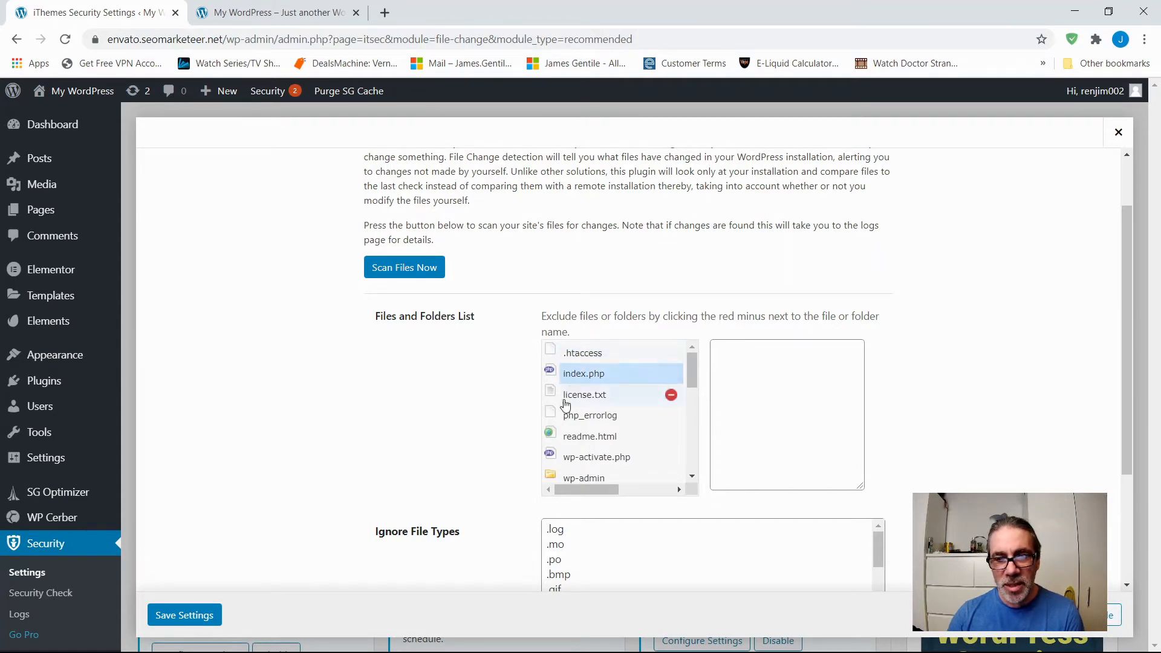
pyautogui.scroll(-1, 587, 451)
pyautogui.scroll(-8, 586, 452)
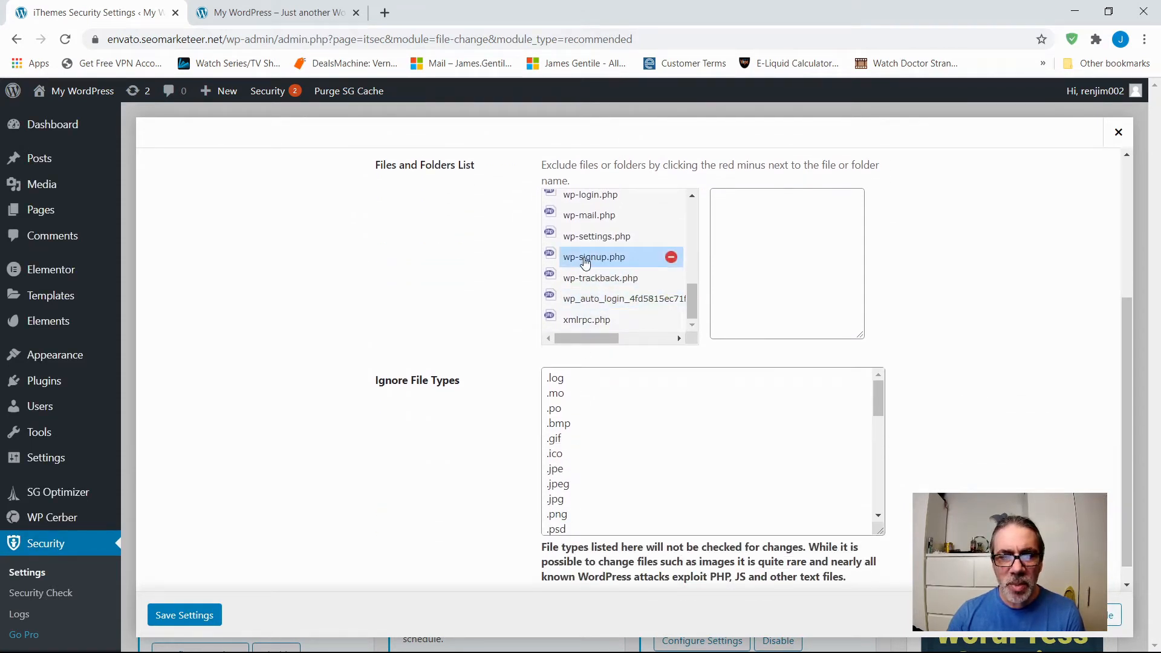
pyautogui.scroll(10, 585, 261)
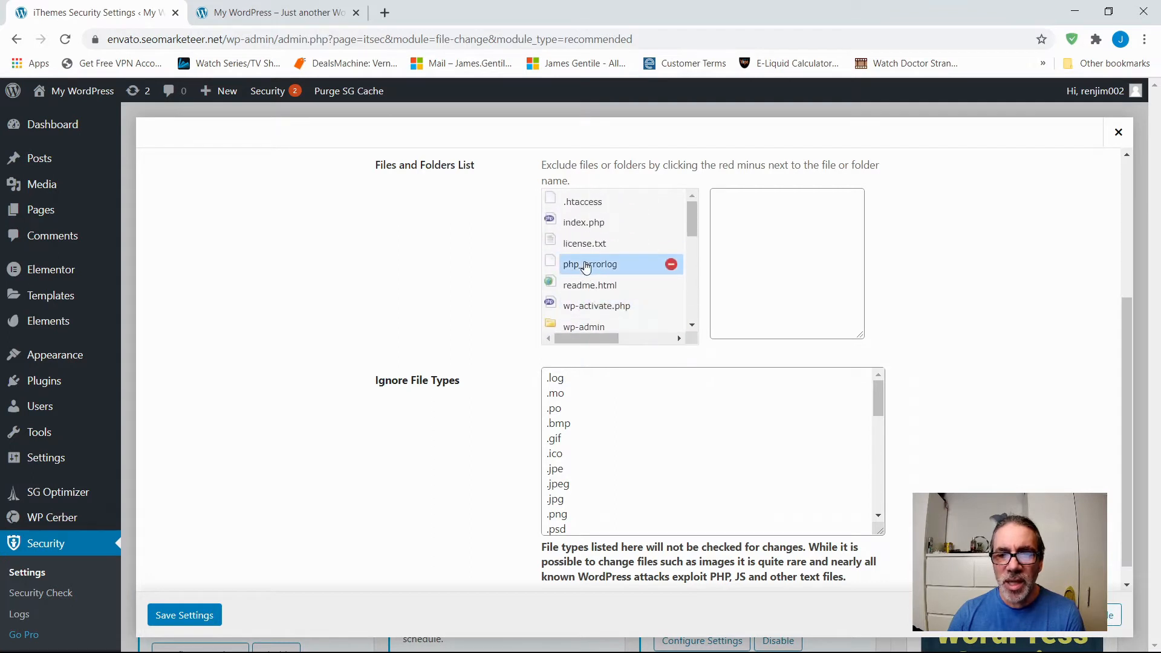
pyautogui.scroll(3, 584, 267)
pyautogui.scroll(-4, 563, 387)
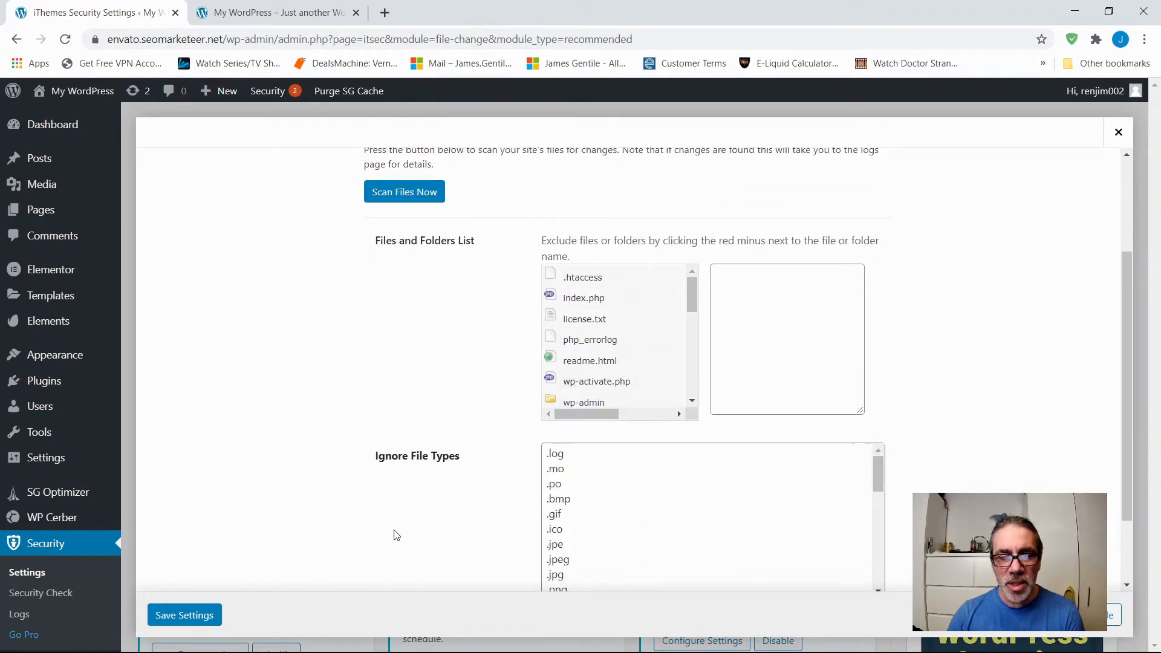
# Look through the file types that File Change Detection ignores, and recheck the exclusion list above them.
pyautogui.scroll(-2, 426, 478)
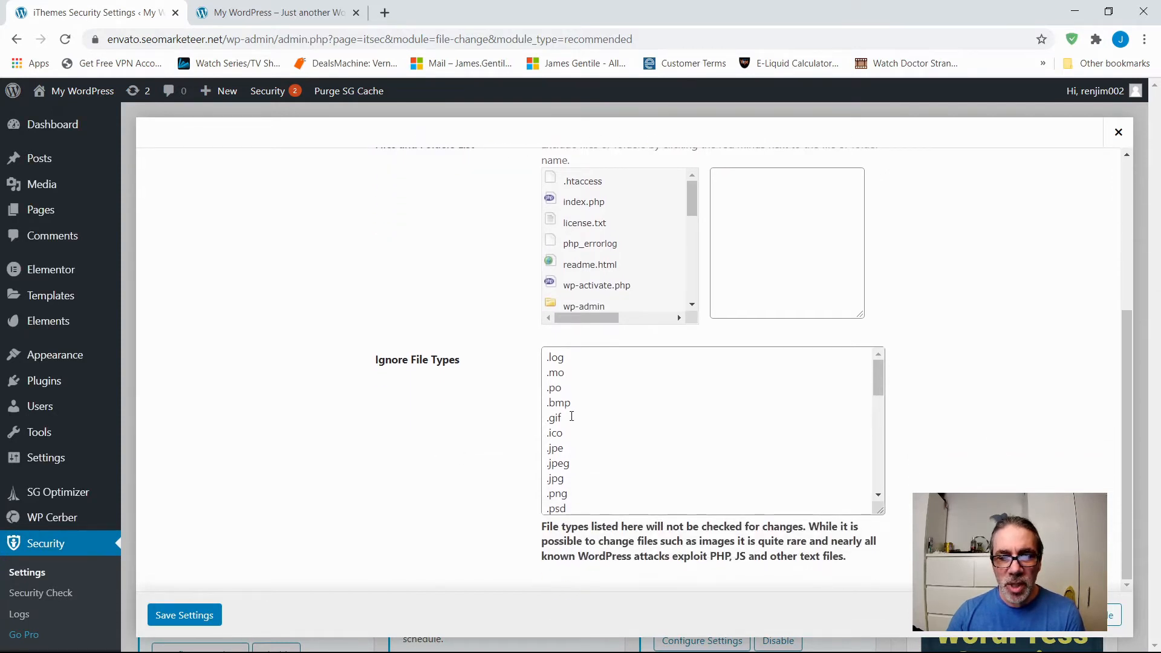
pyautogui.scroll(-5, 587, 466)
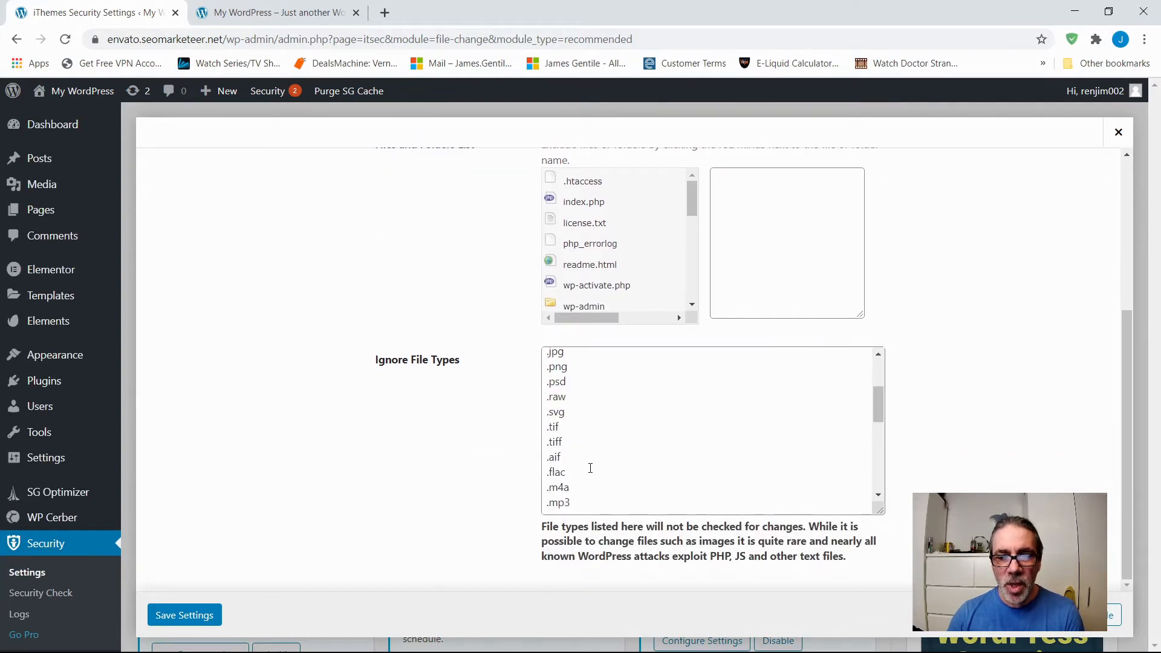
pyautogui.scroll(-2, 588, 466)
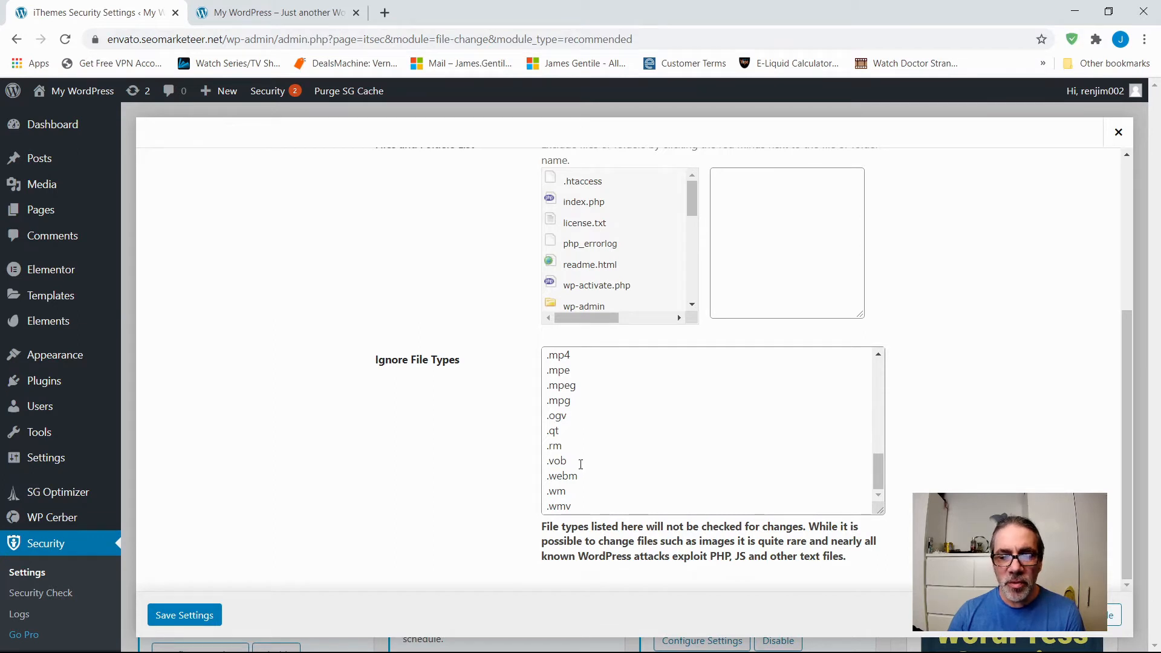
pyautogui.scroll(5, 487, 477)
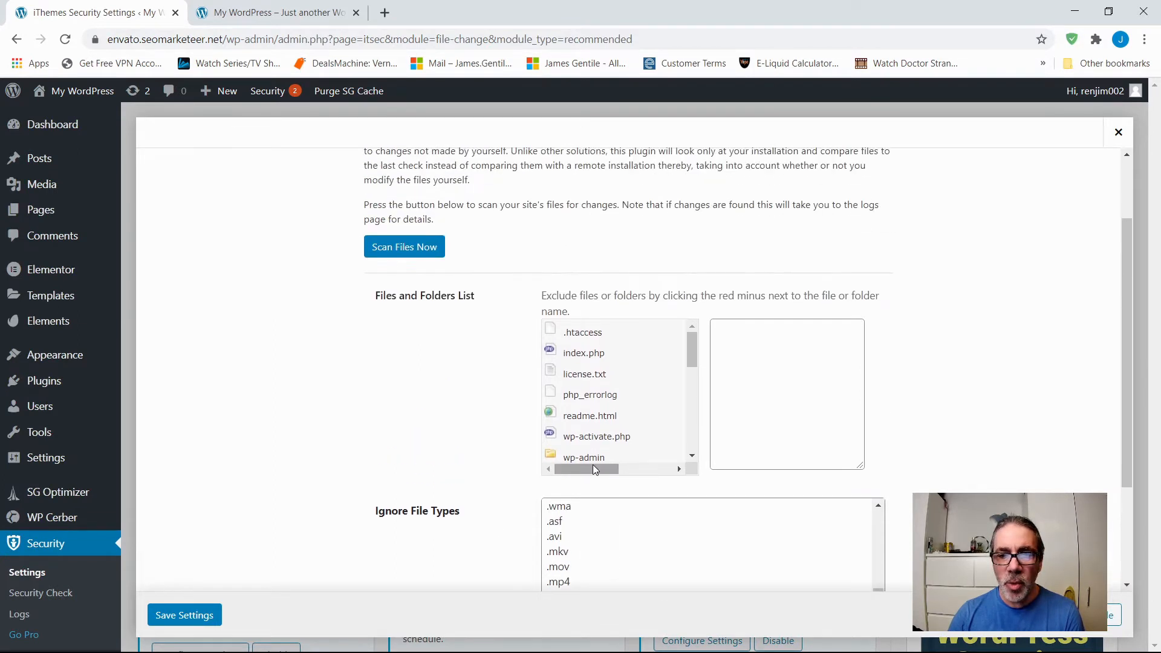
pyautogui.scroll(-1, 345, 462)
pyautogui.scroll(1, 348, 463)
pyautogui.scroll(-4, 351, 464)
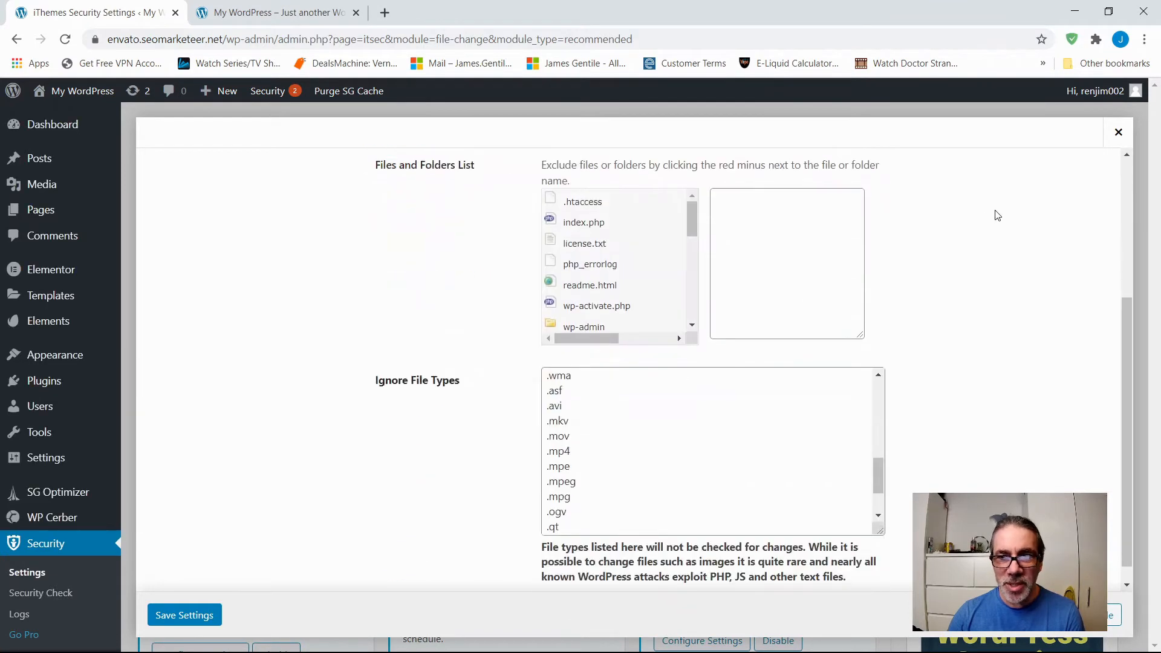
# Close the File Change Detection settings without saving and look over the recommended security modules.
pyautogui.click(1119, 134)
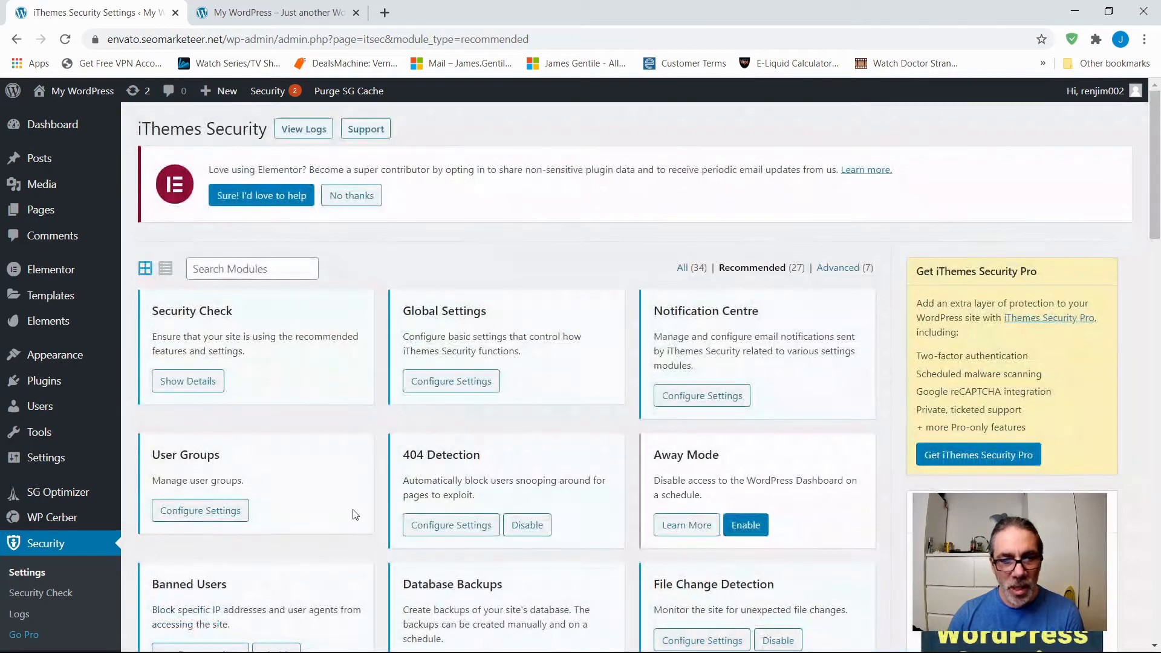
pyautogui.scroll(-4, 445, 466)
pyautogui.scroll(-5, 497, 475)
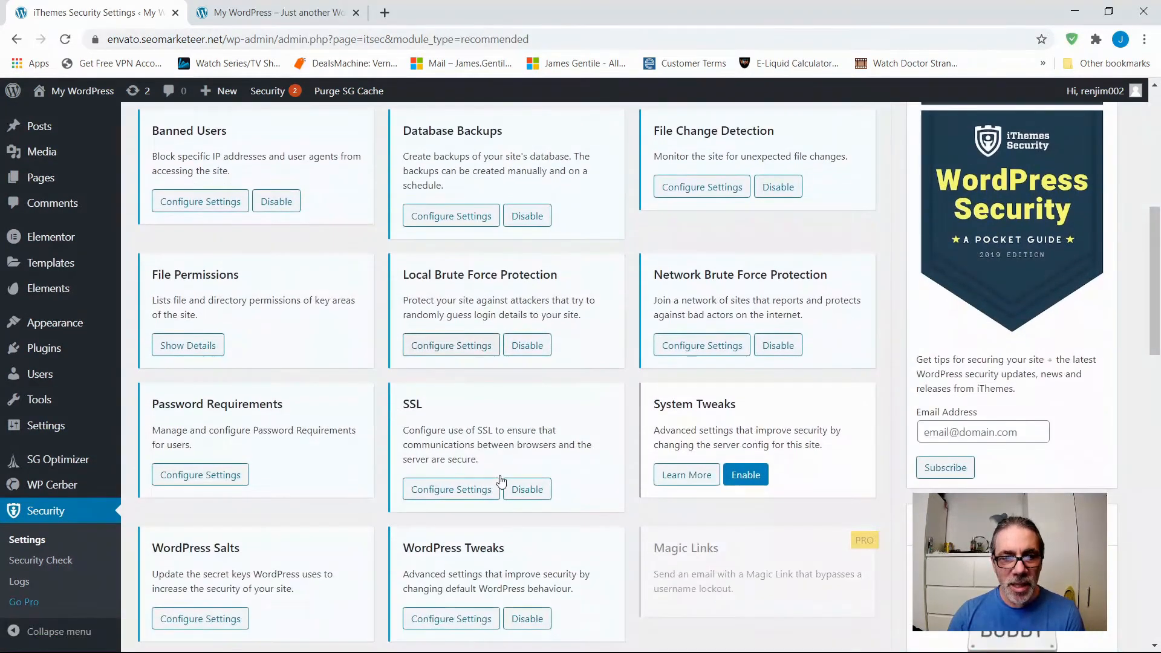
pyautogui.scroll(4, 338, 447)
pyautogui.scroll(3, 319, 411)
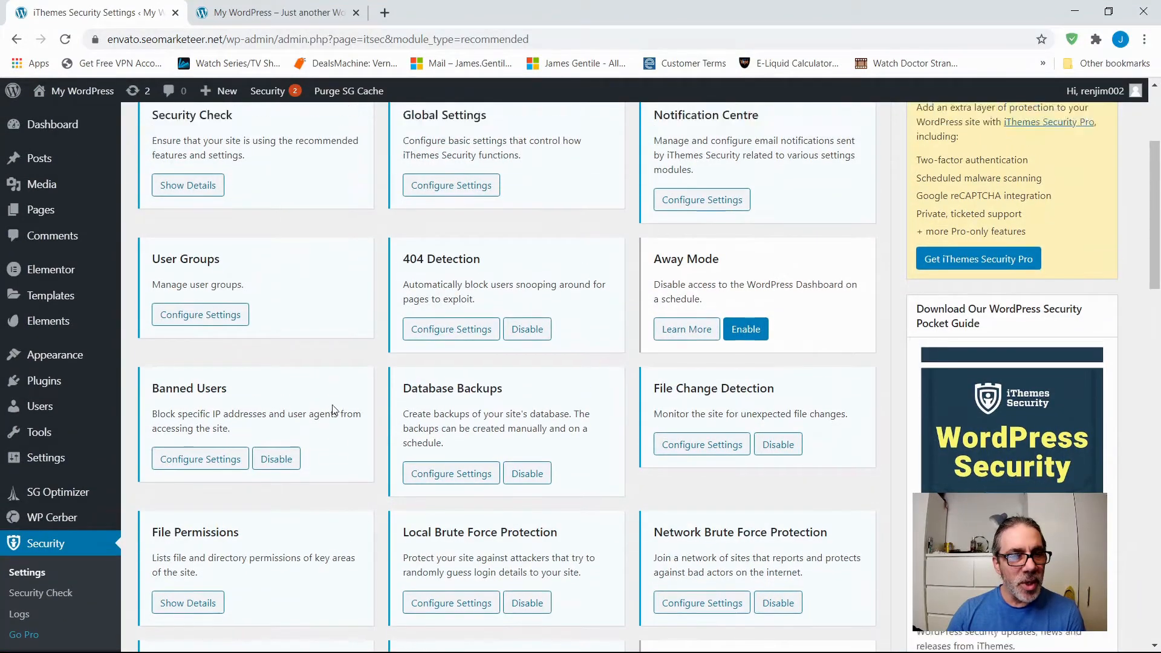
# Open the User Groups settings, review the features of the author, subscriber, administrator, contributor, editor and Everybody Else groups, and close them.
pyautogui.click(175, 446)
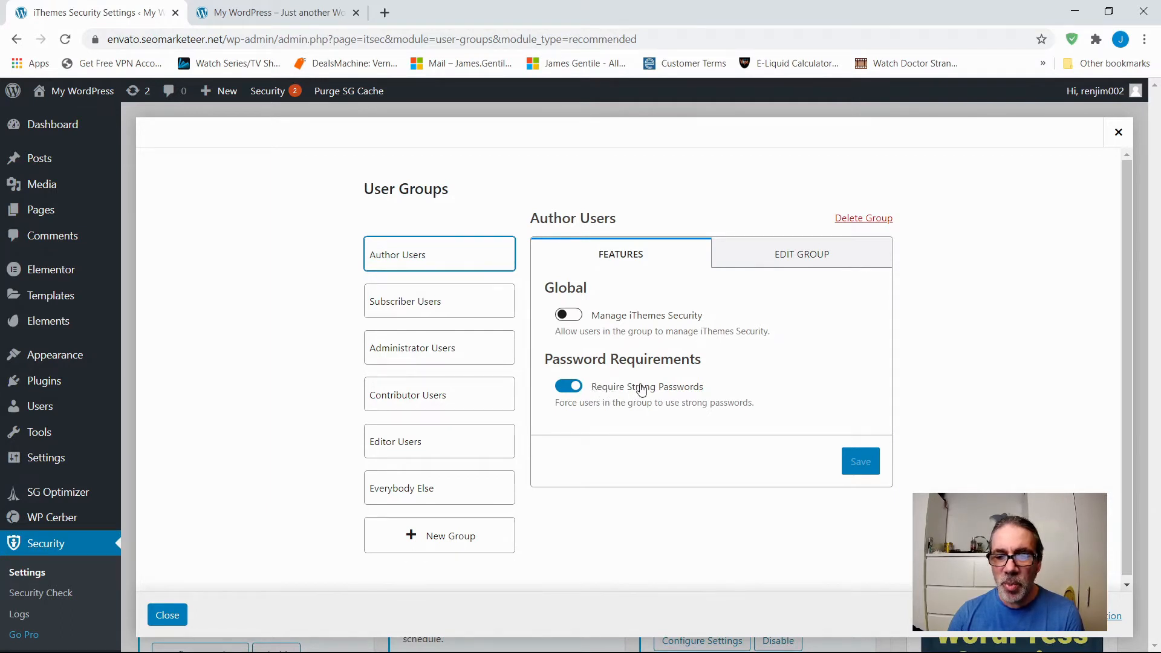
pyautogui.click(412, 302)
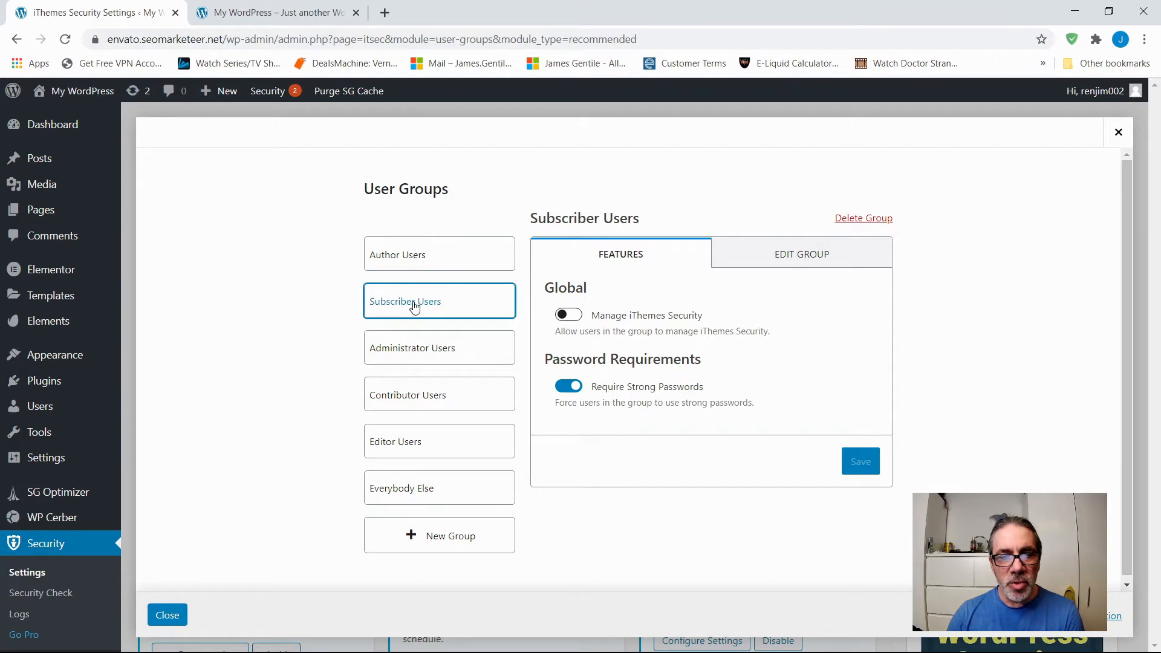
pyautogui.click(412, 361)
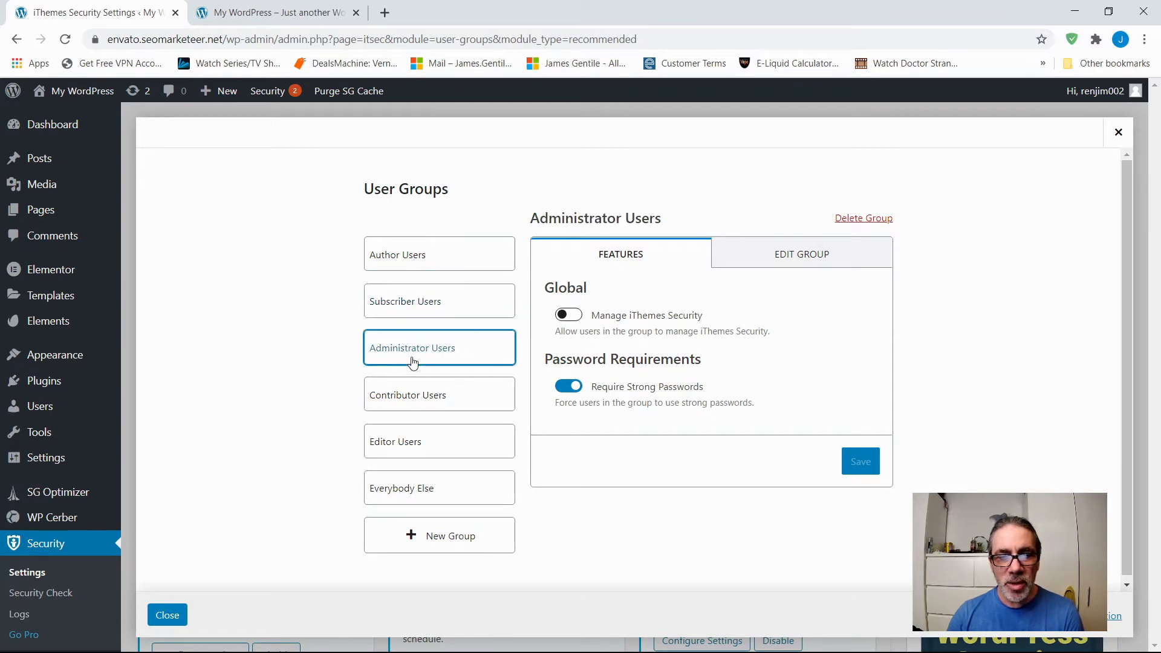
pyautogui.click(409, 393)
pyautogui.click(393, 455)
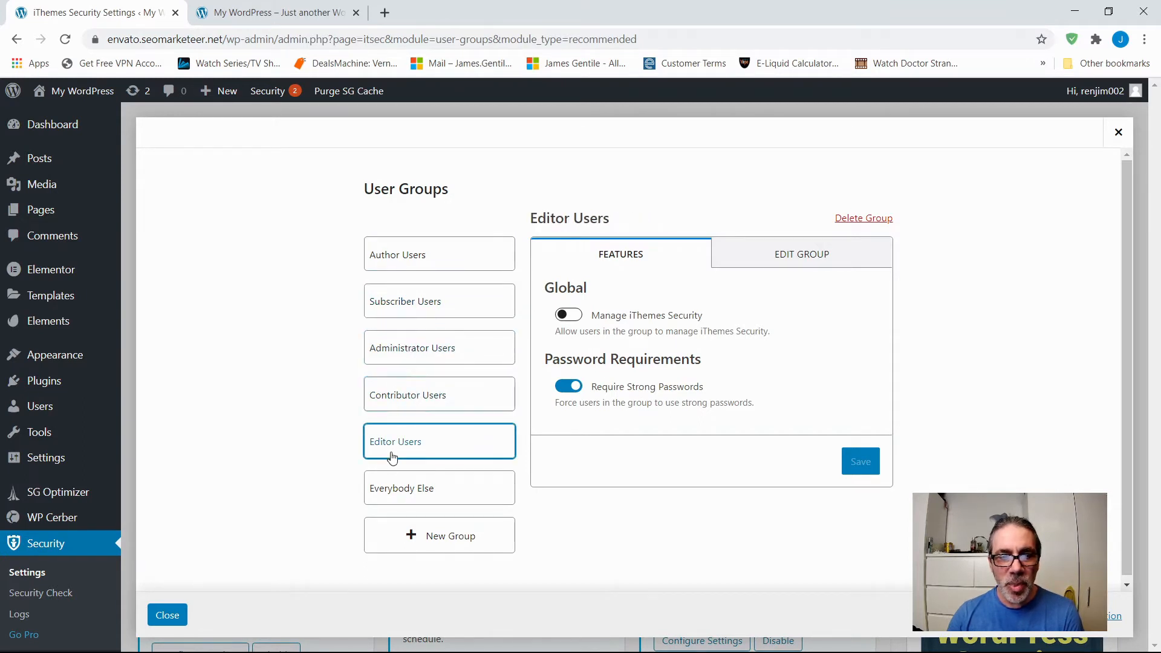
pyautogui.click(388, 491)
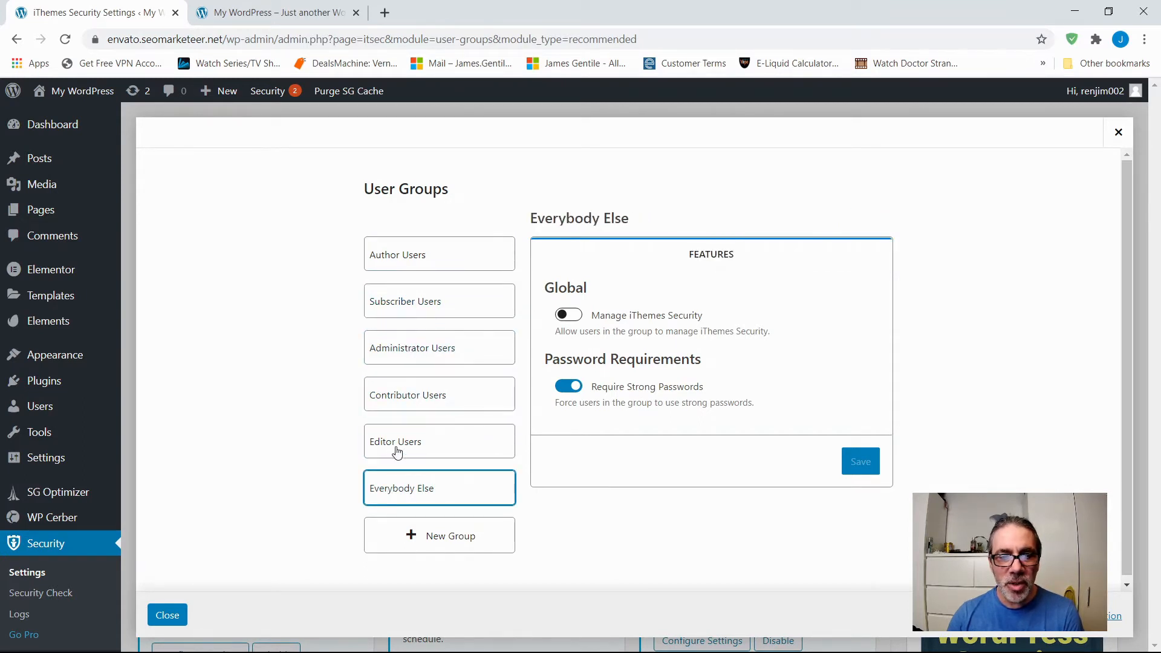
pyautogui.click(408, 345)
pyautogui.click(422, 313)
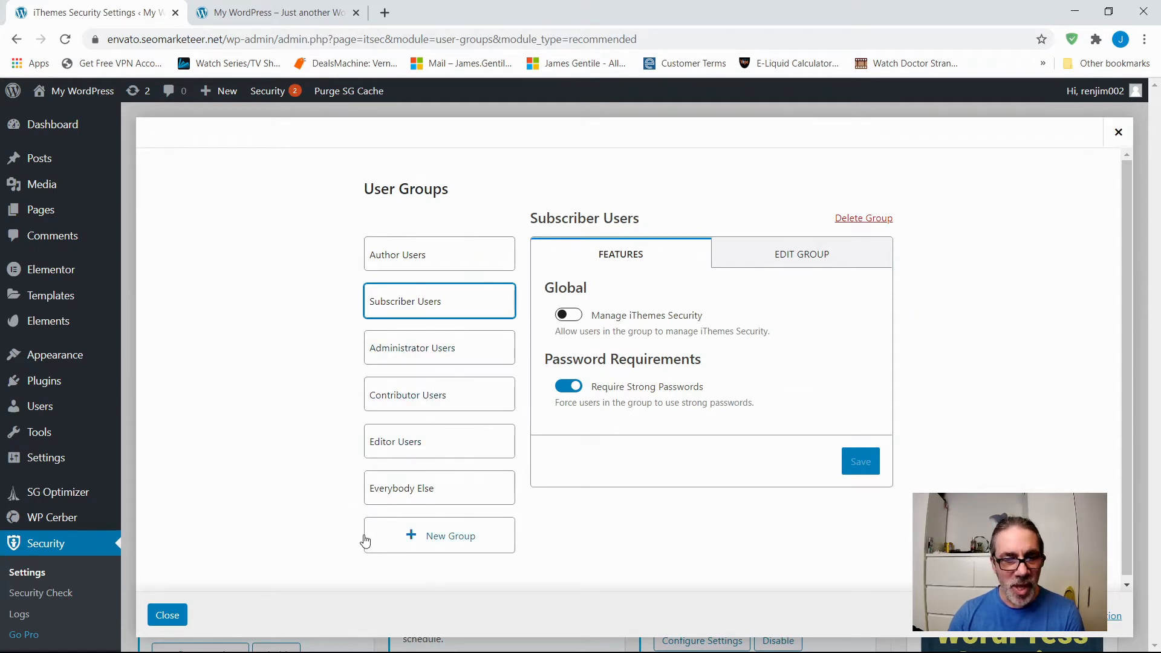
pyautogui.click(1118, 132)
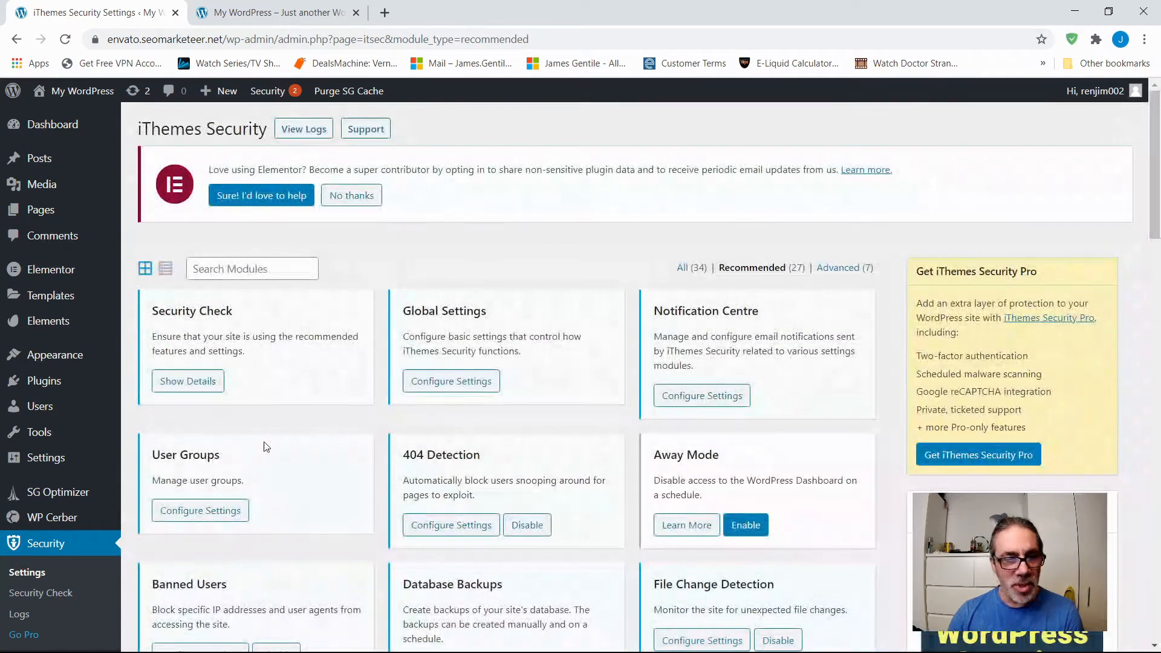
# Review the 404 Detection settings, including the lockout details, error threshold, ignore list and ignored file types, and close them.
pyautogui.scroll(-4, 266, 441)
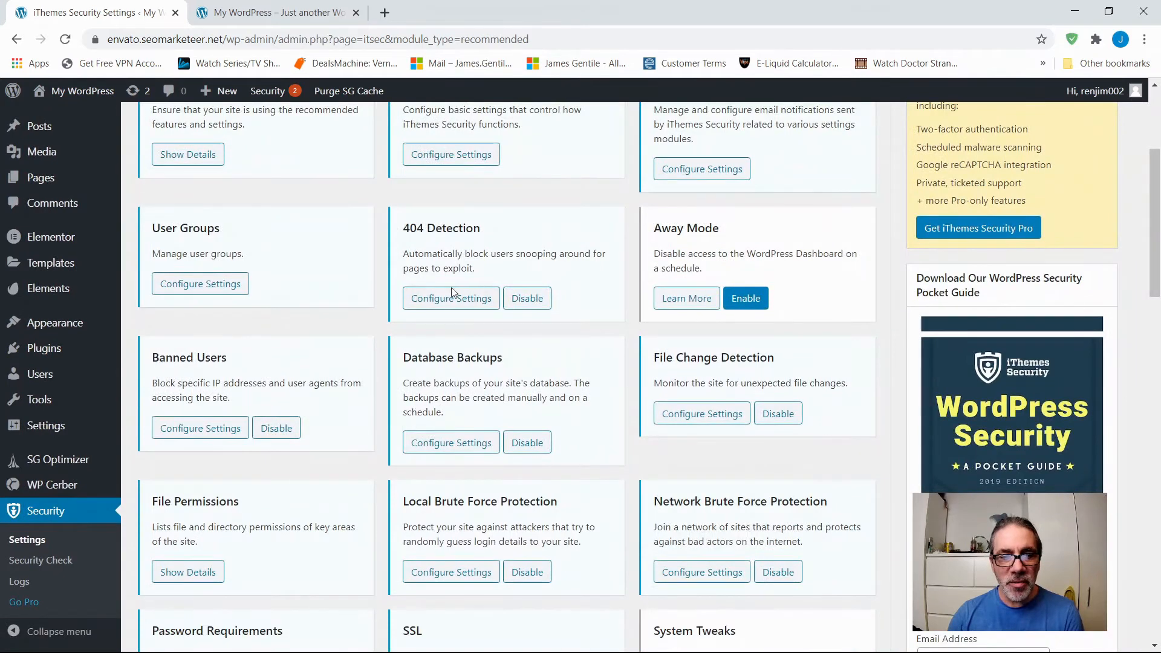
pyautogui.click(451, 301)
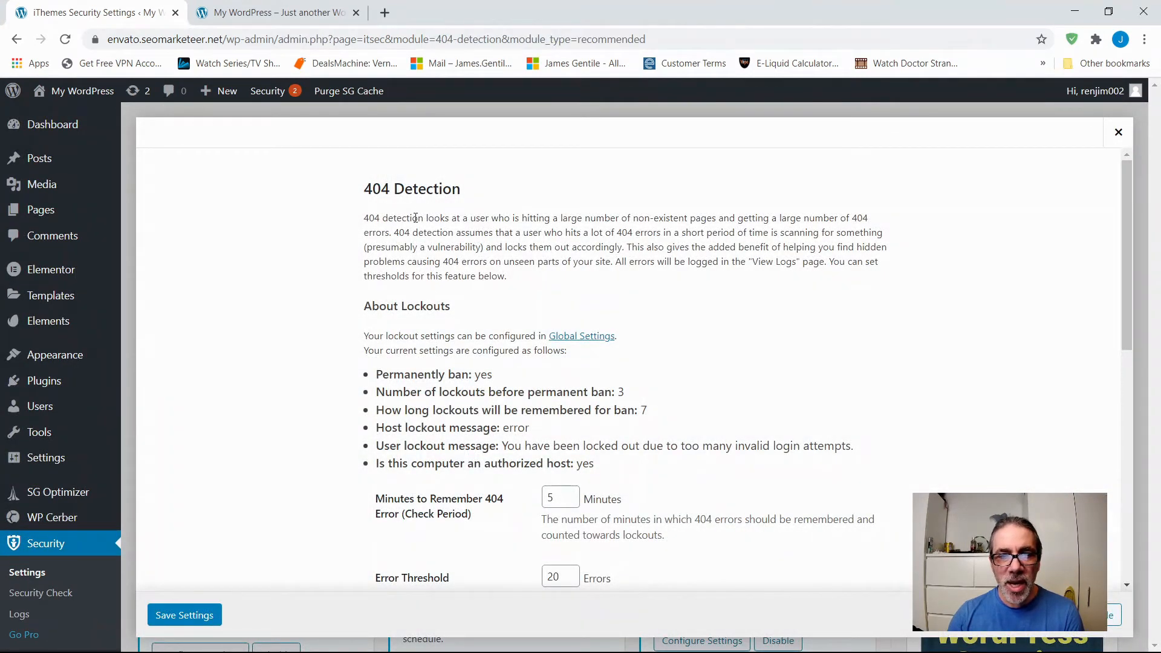
pyautogui.scroll(-3, 376, 392)
pyautogui.scroll(3, 370, 391)
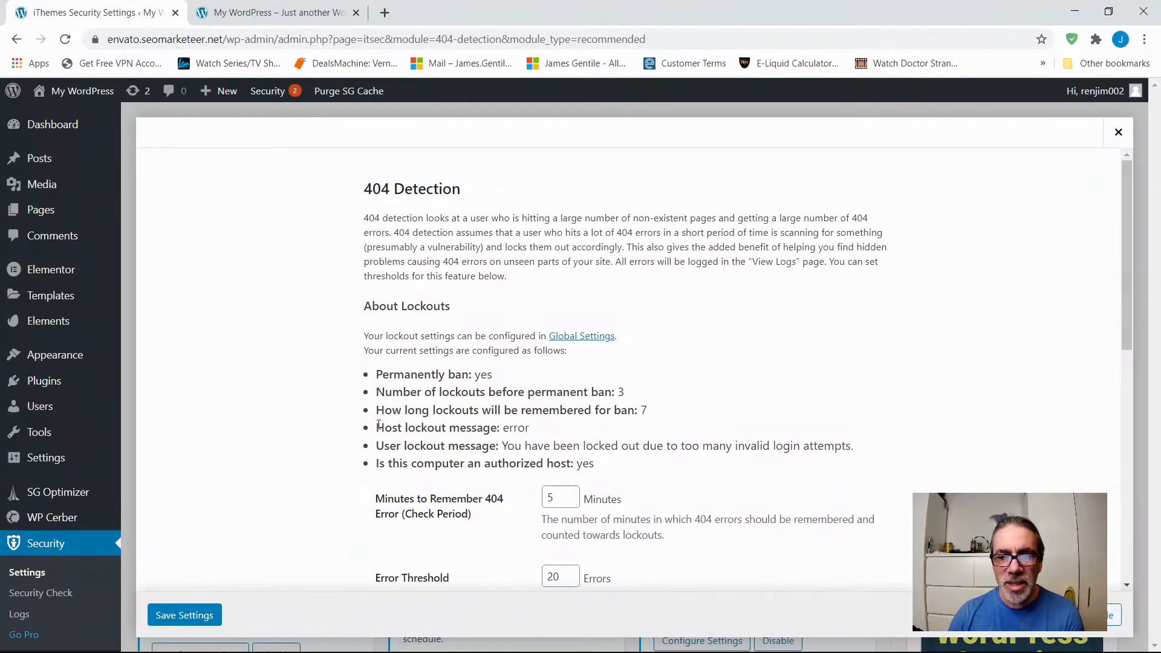
pyautogui.scroll(-1, 384, 396)
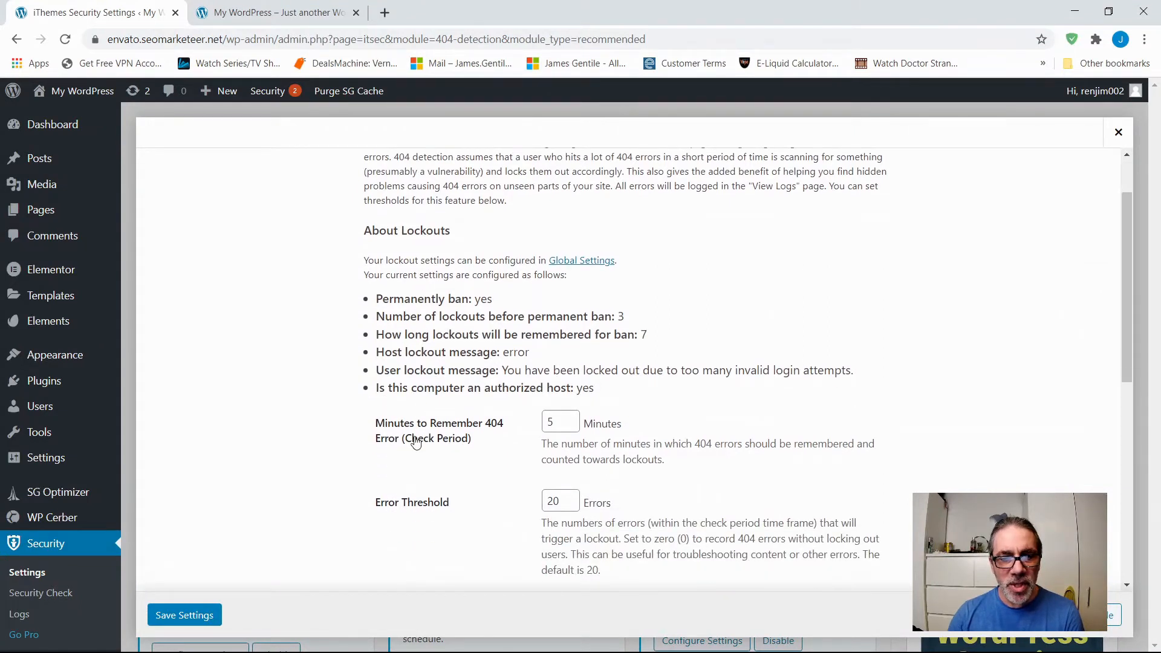
pyautogui.scroll(-5, 409, 459)
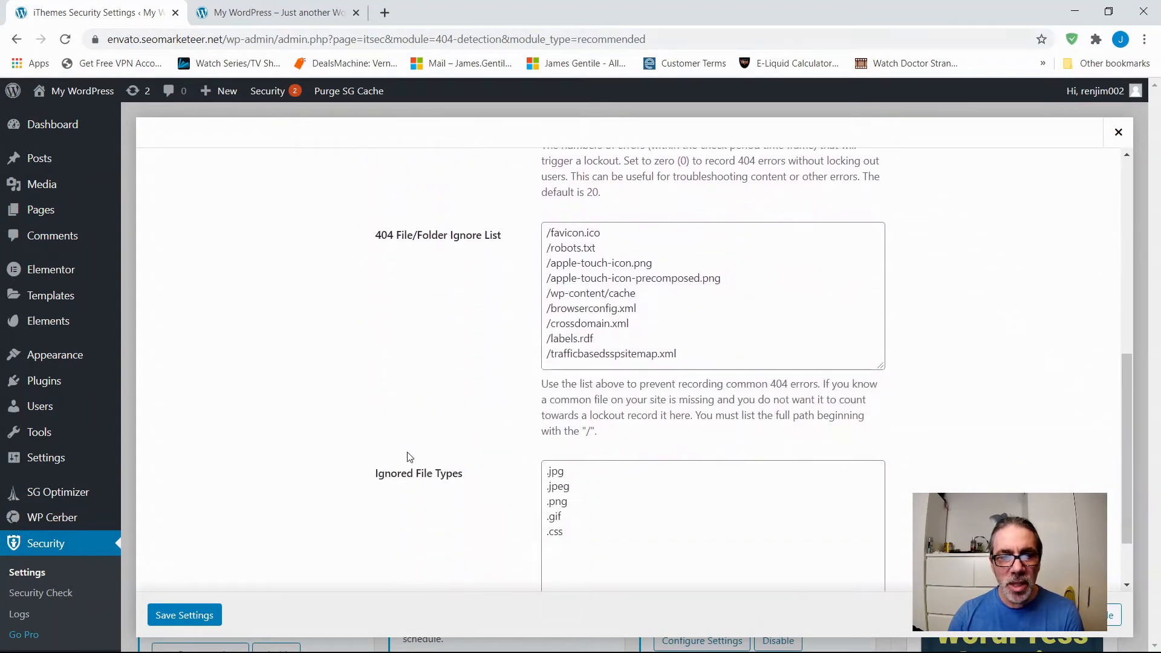
pyautogui.scroll(5, 408, 454)
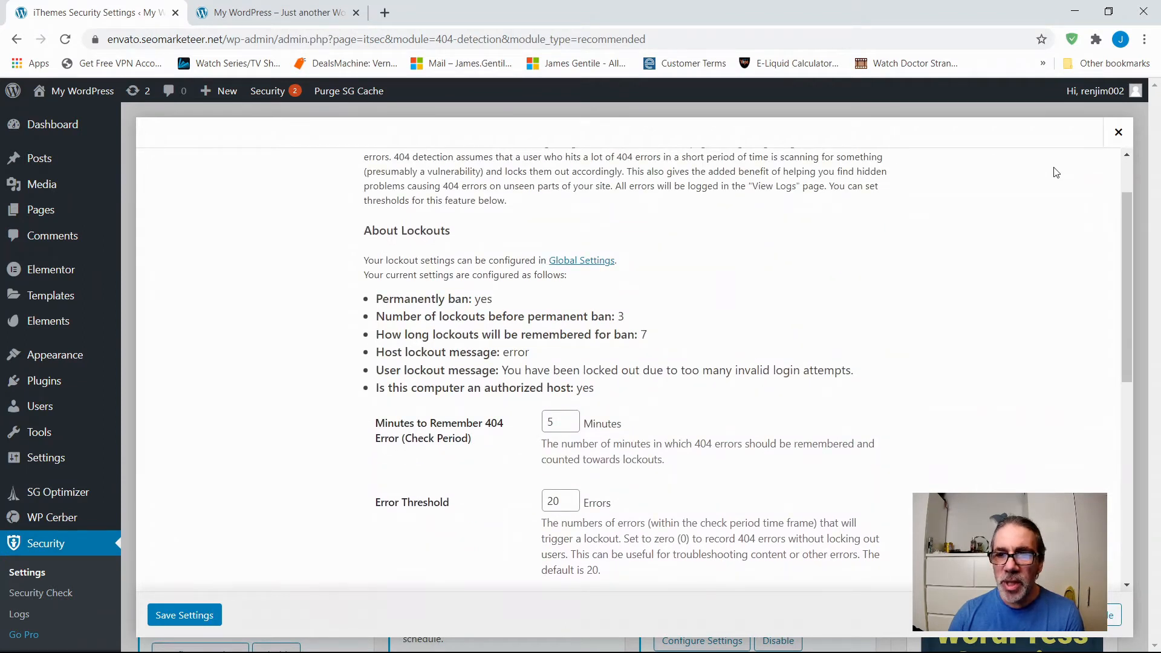
pyautogui.click(1118, 132)
# Review the Banned Users settings for ban lists, banned hosts, the IP limit and banned user agents, and close them.
pyautogui.scroll(-3, 541, 443)
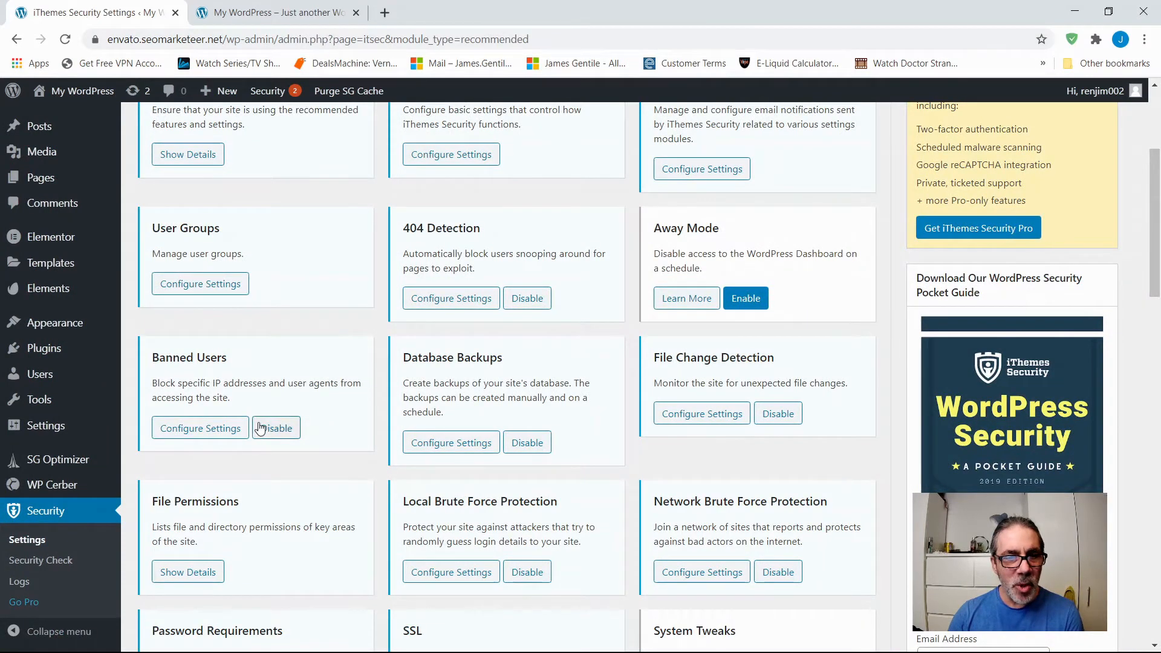
pyautogui.click(199, 428)
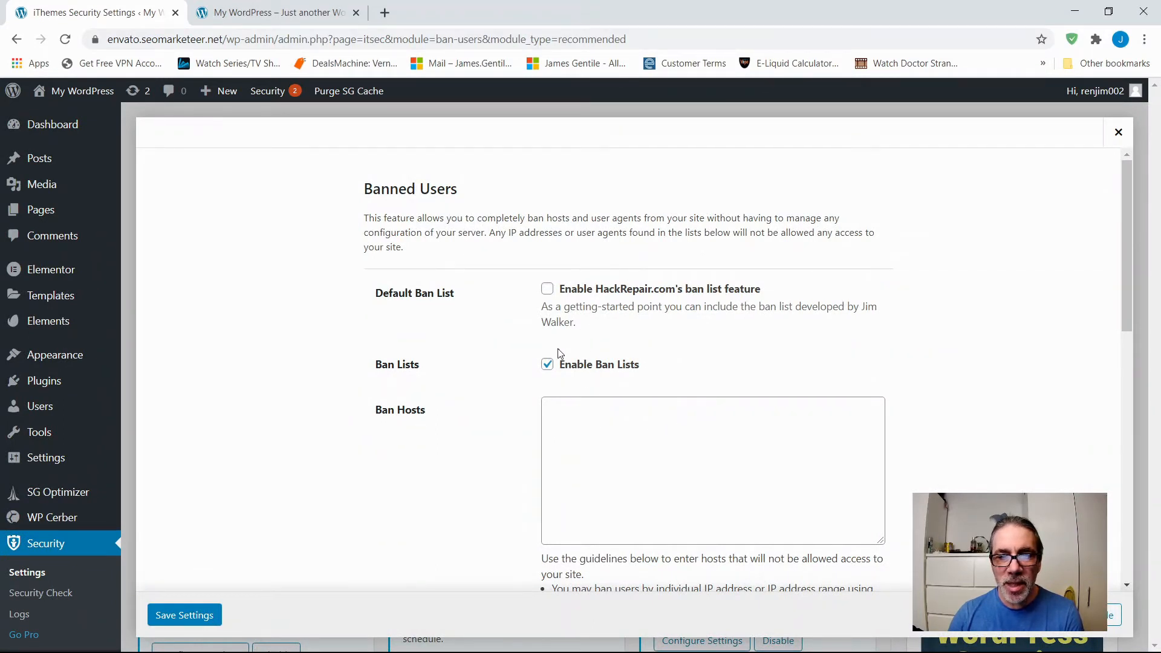
pyautogui.scroll(-9, 411, 439)
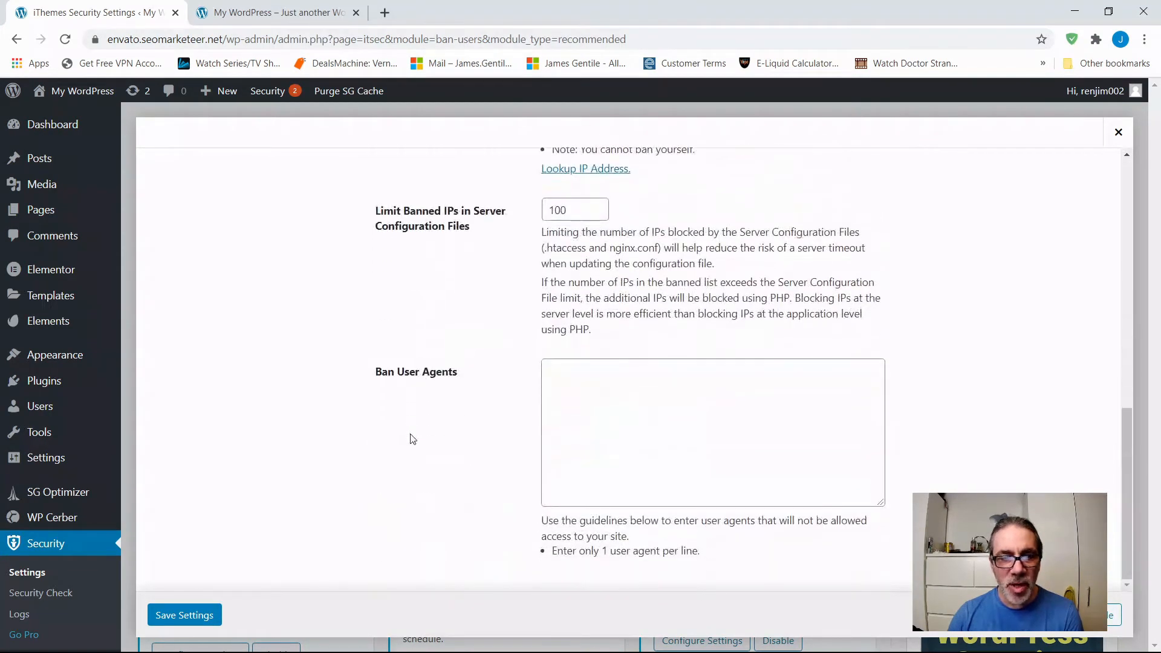
pyautogui.scroll(9, 411, 439)
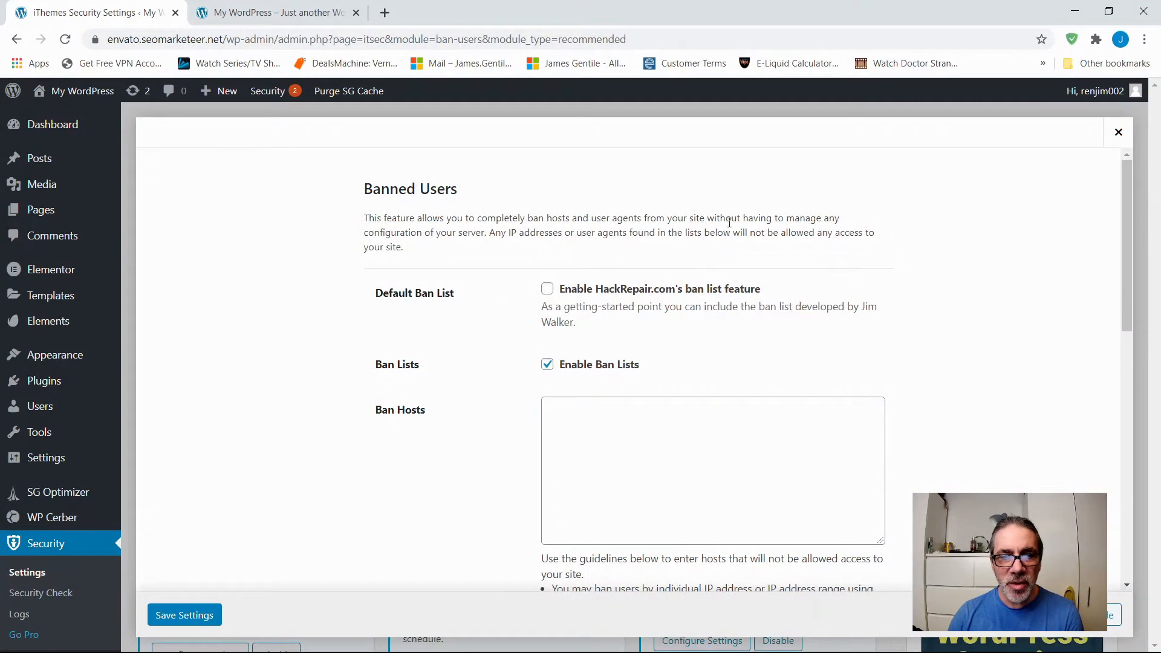
pyautogui.click(1118, 133)
# Review the Database Backups settings for backup method, retention, compression, excluded tables and scheduling, and close them.
pyautogui.scroll(-6, 313, 411)
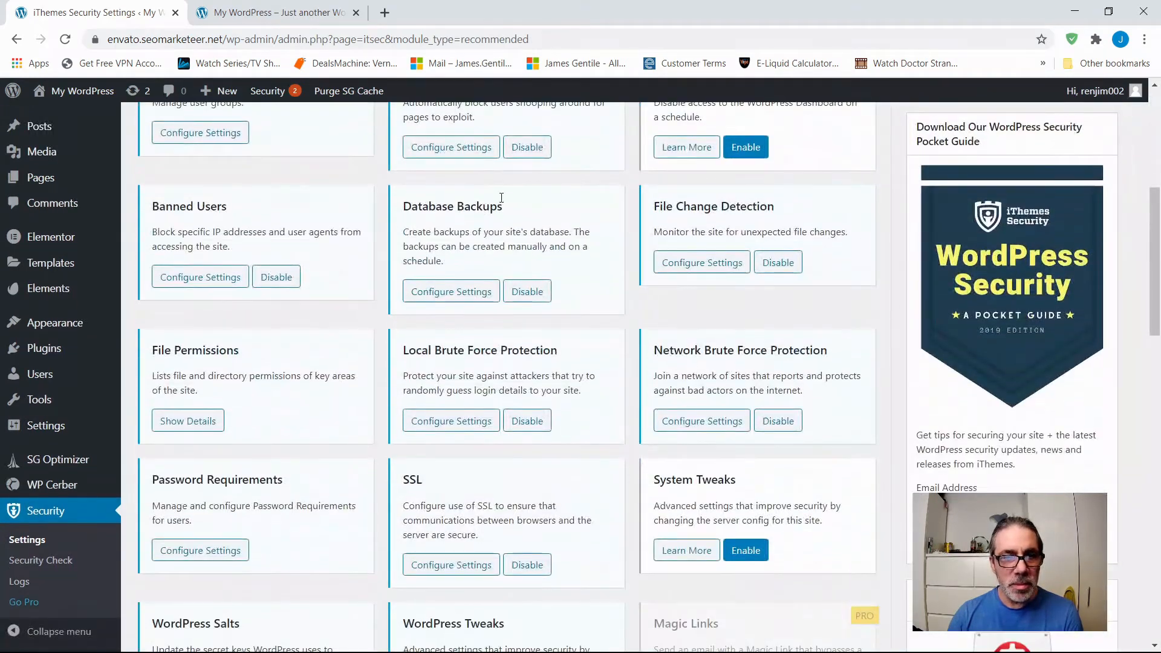
pyautogui.click(443, 293)
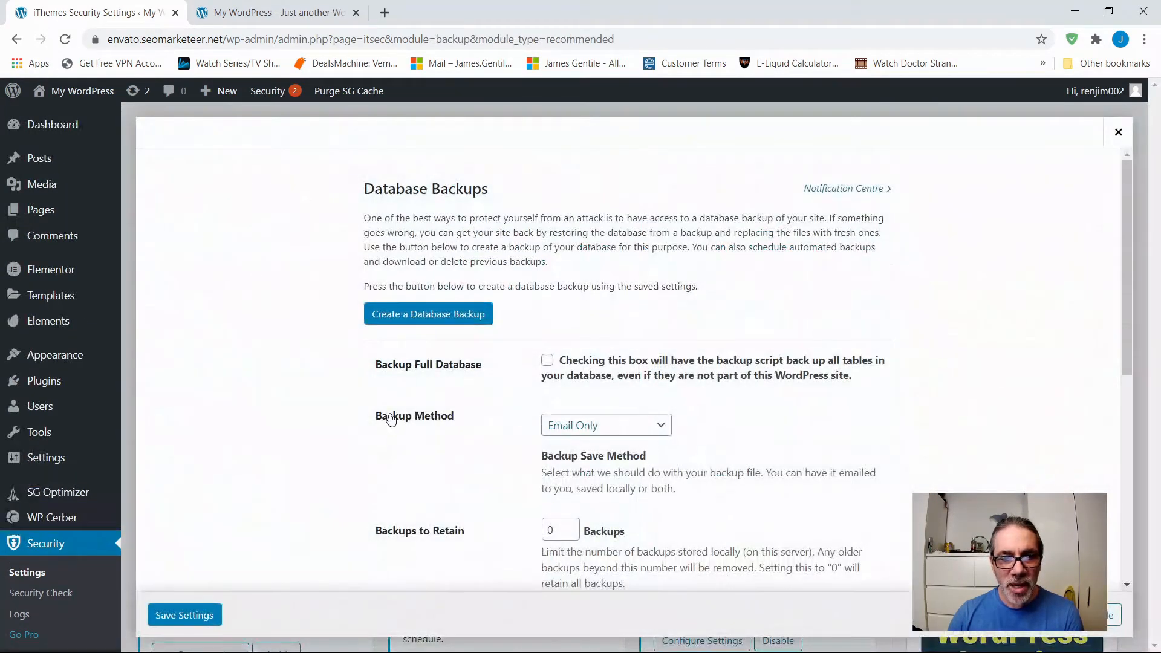
pyautogui.scroll(-1, 387, 411)
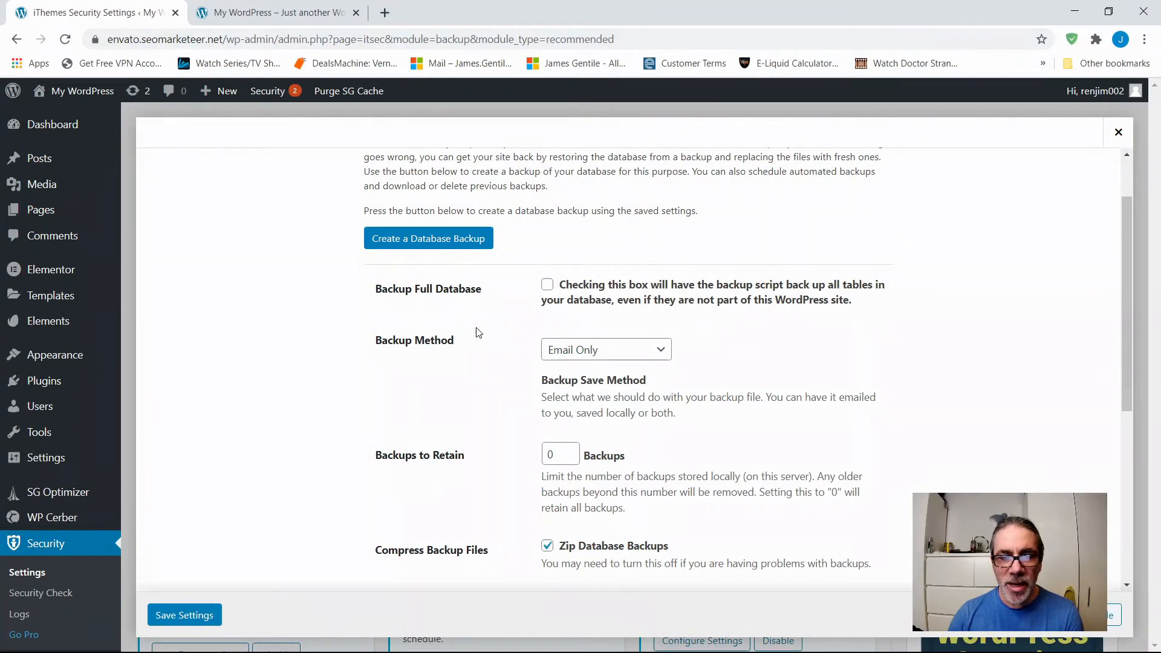
pyautogui.scroll(-5, 762, 450)
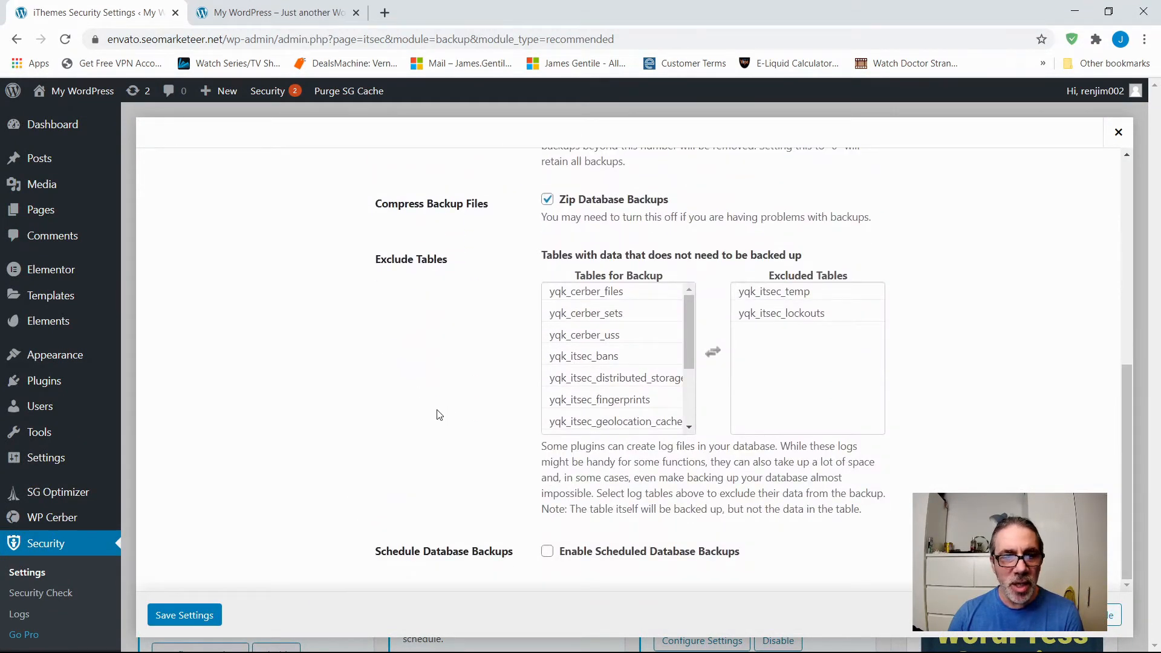
pyautogui.scroll(1, 439, 415)
pyautogui.scroll(5, 439, 415)
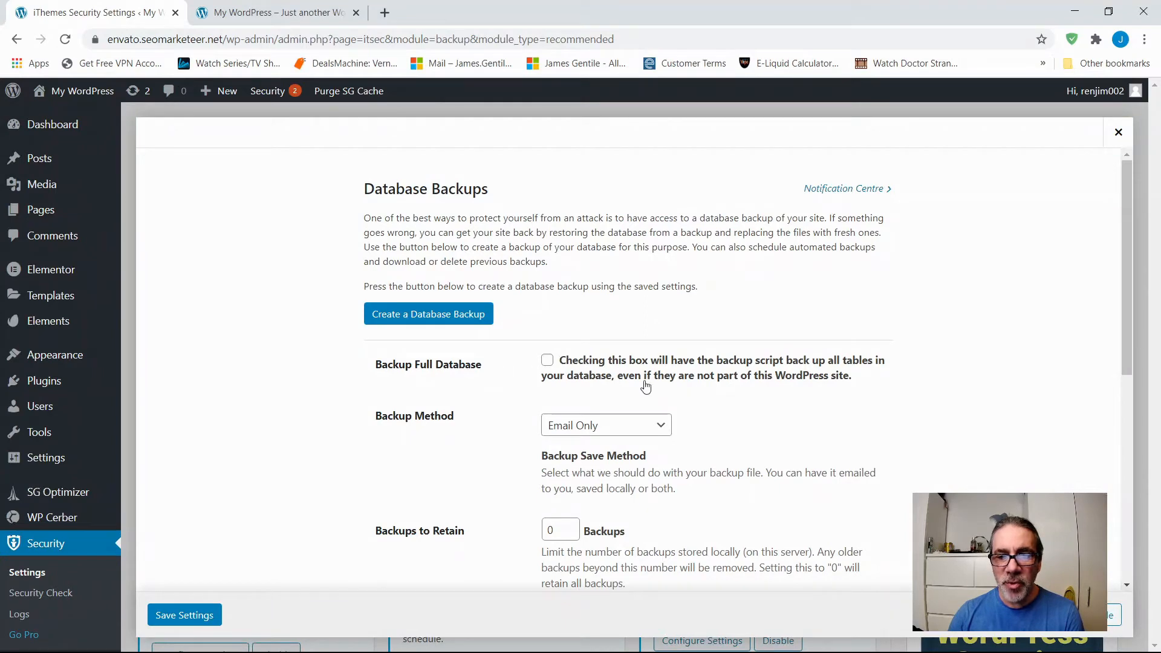
pyautogui.click(1118, 131)
# Open the File Permissions module's details and close them without loading the permissions.
pyautogui.scroll(-5, 424, 419)
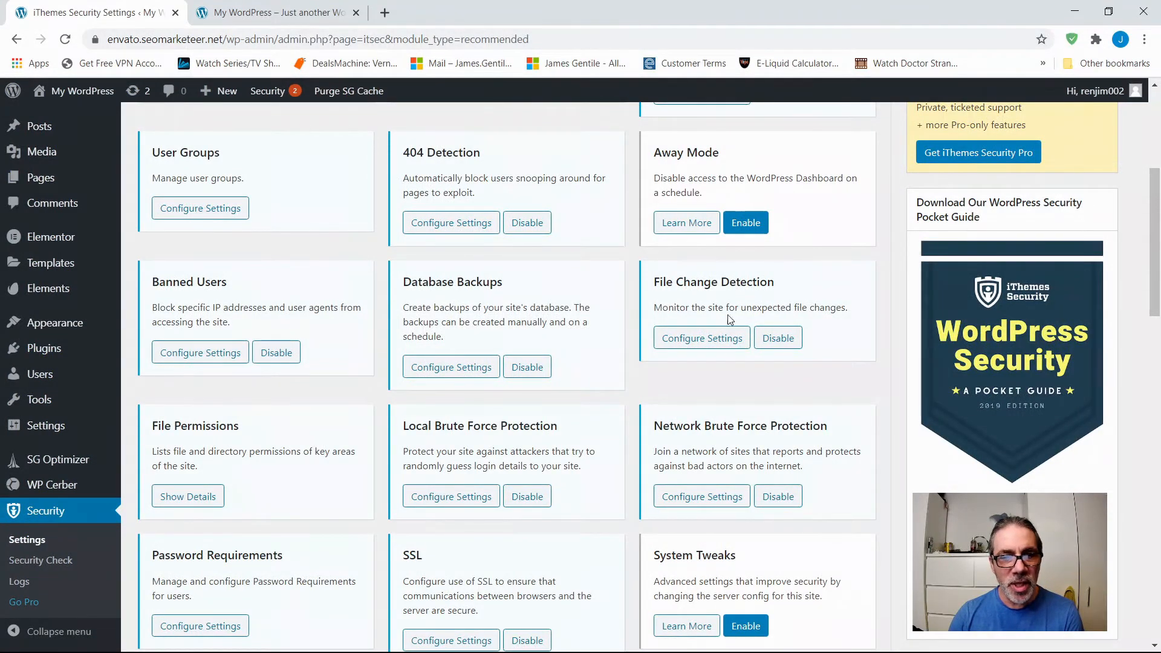
pyautogui.click(187, 499)
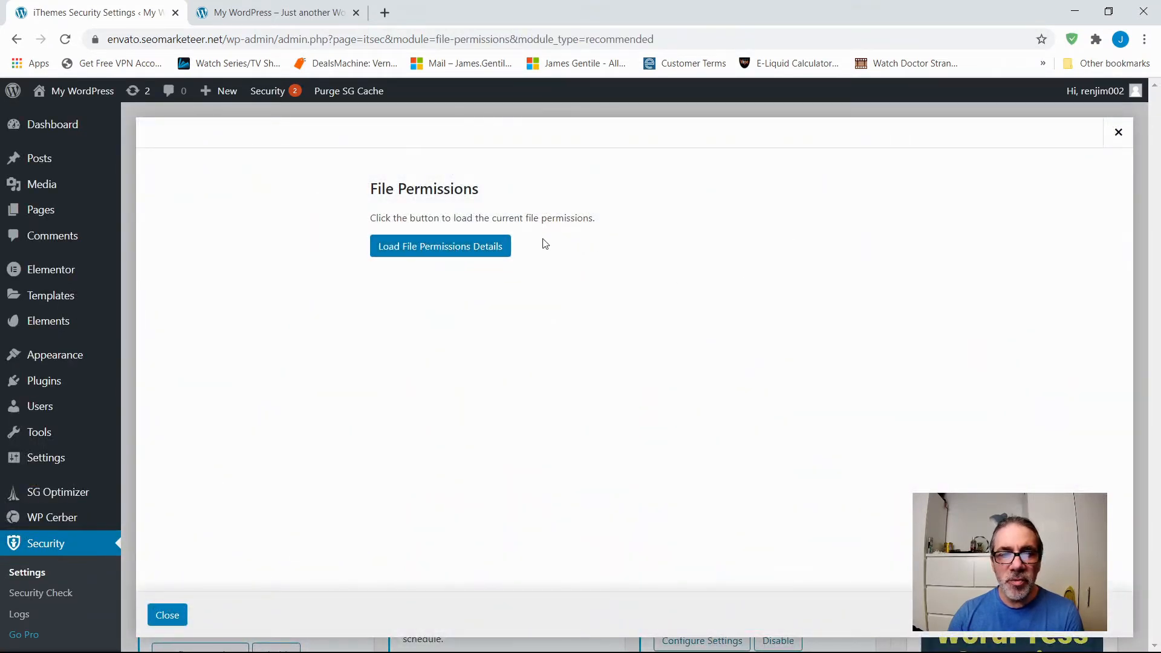
pyautogui.click(1118, 132)
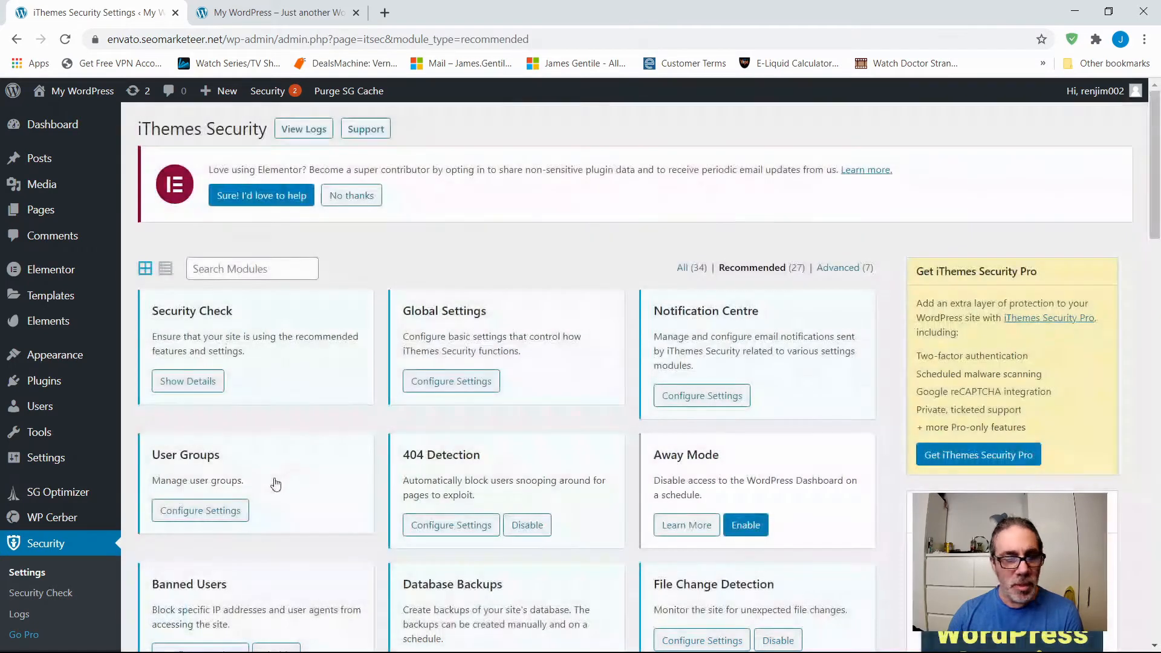
# Review the lockout details and maximum login attempts in the Local Brute Force Protection settings, and close them.
pyautogui.scroll(-5, 302, 485)
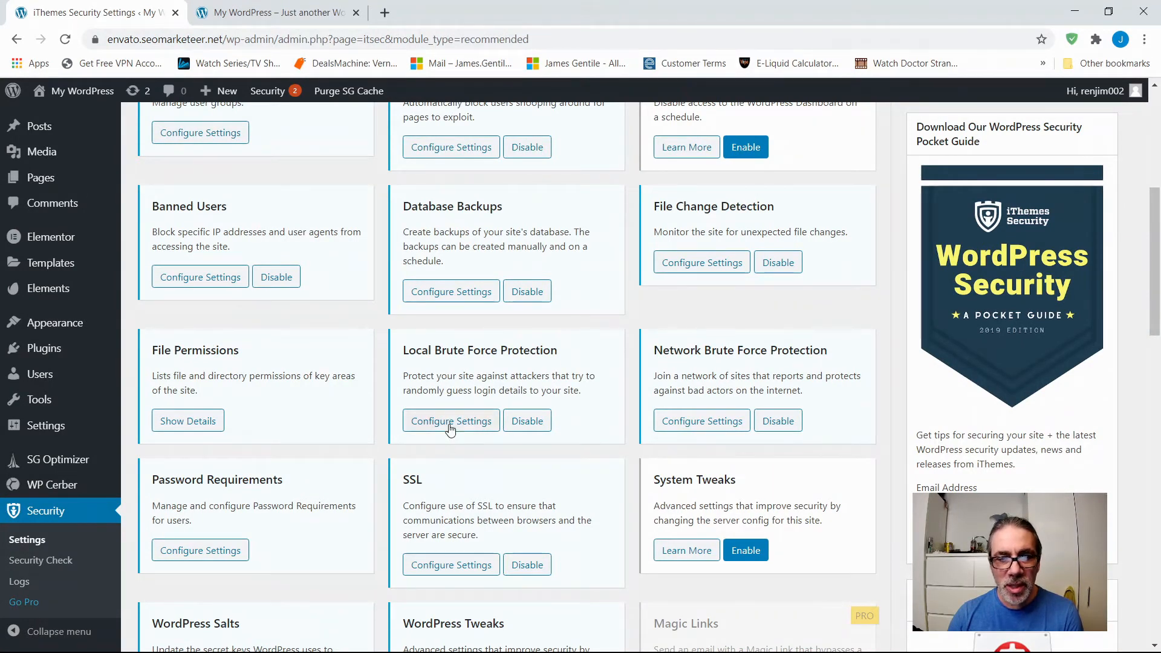
pyautogui.click(451, 424)
pyautogui.scroll(-4, 444, 392)
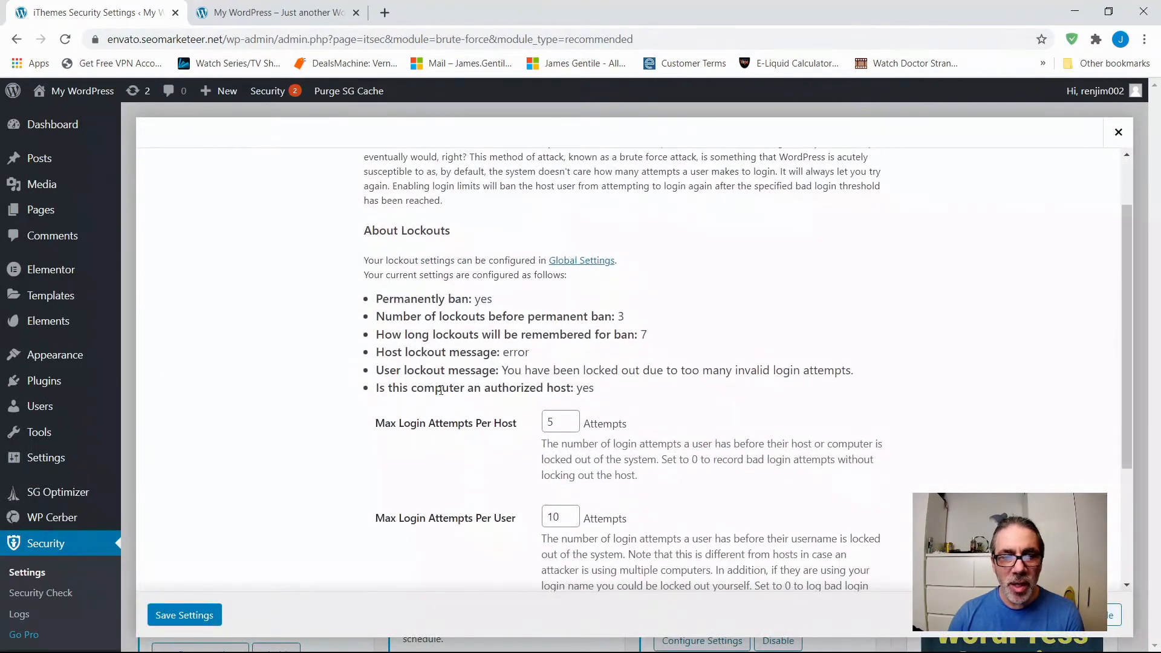
pyautogui.scroll(5, 440, 395)
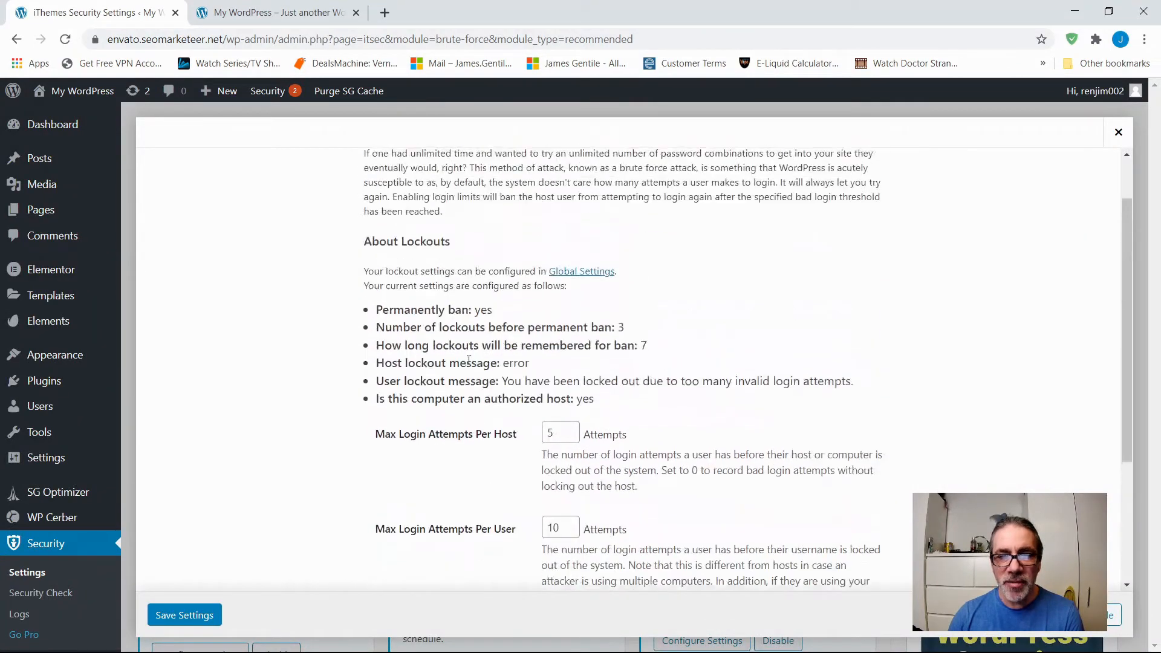
pyautogui.click(1118, 133)
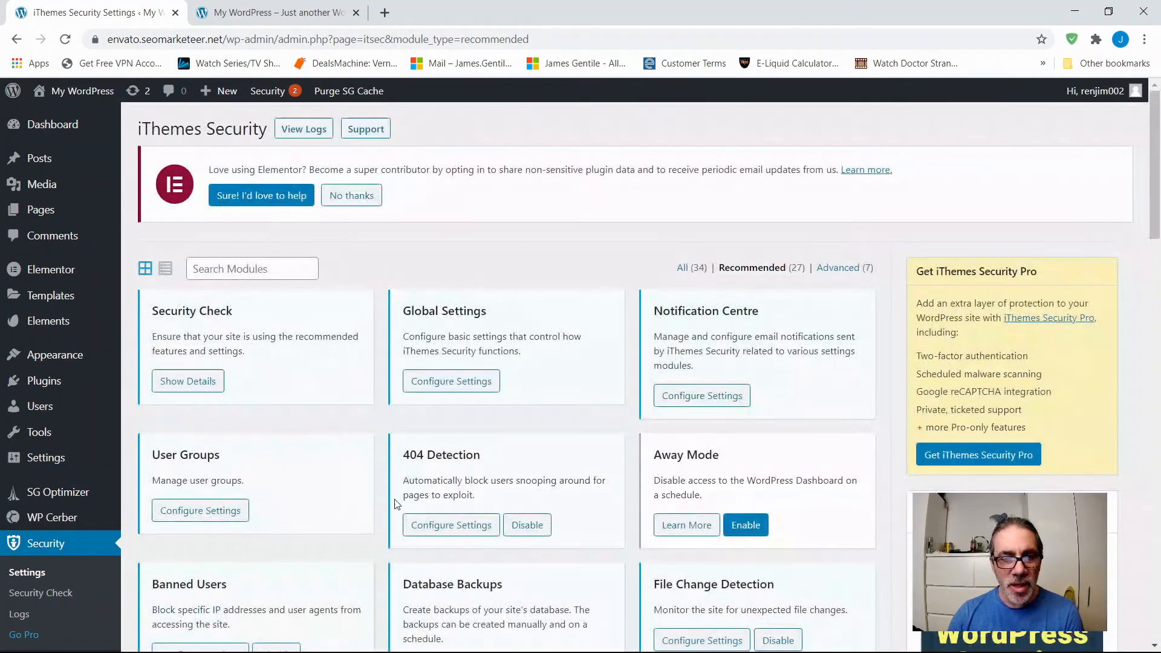
# Open the Password Requirements settings and check the Strong Passwords option.
pyautogui.scroll(-5, 358, 466)
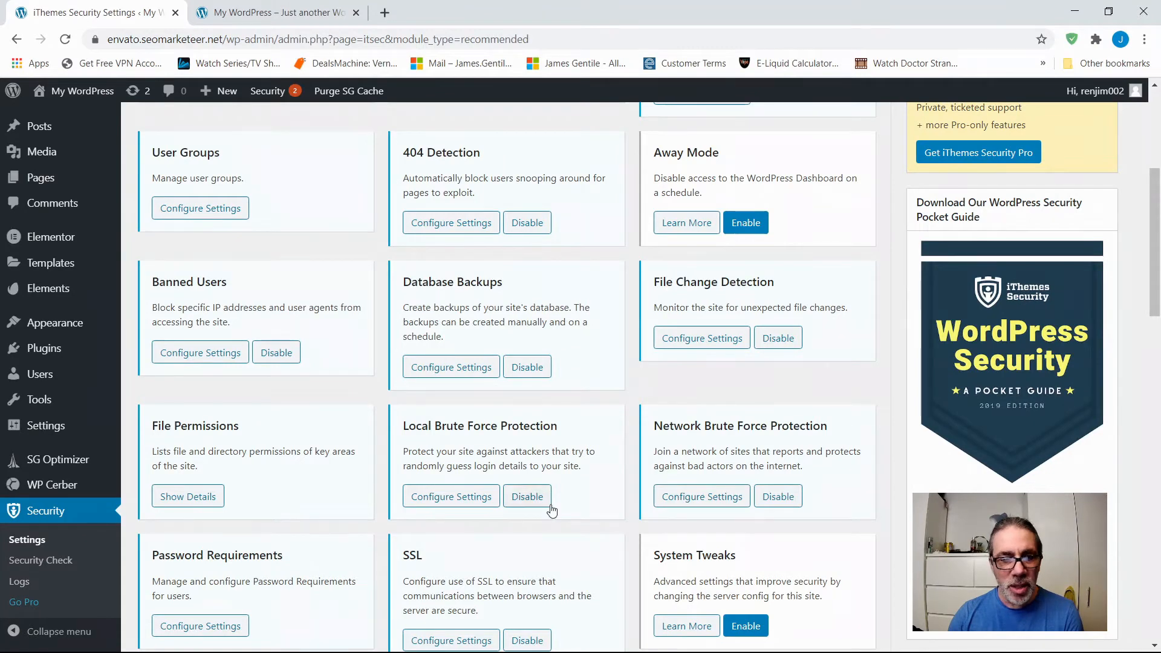
pyautogui.scroll(-4, 549, 508)
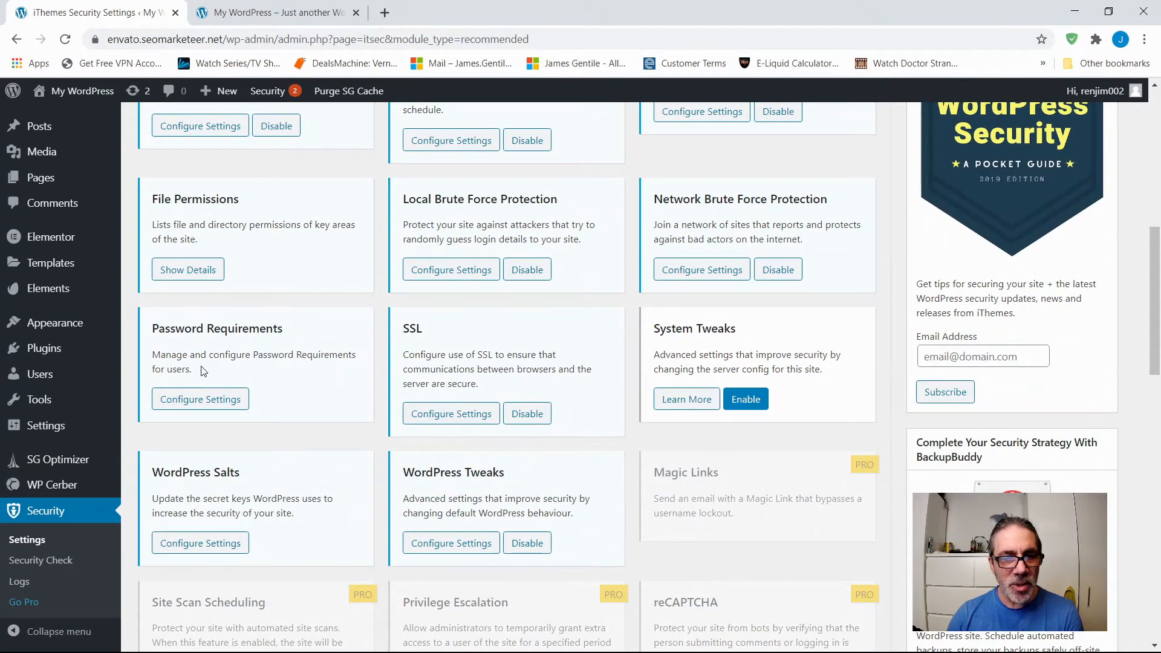
pyautogui.click(201, 401)
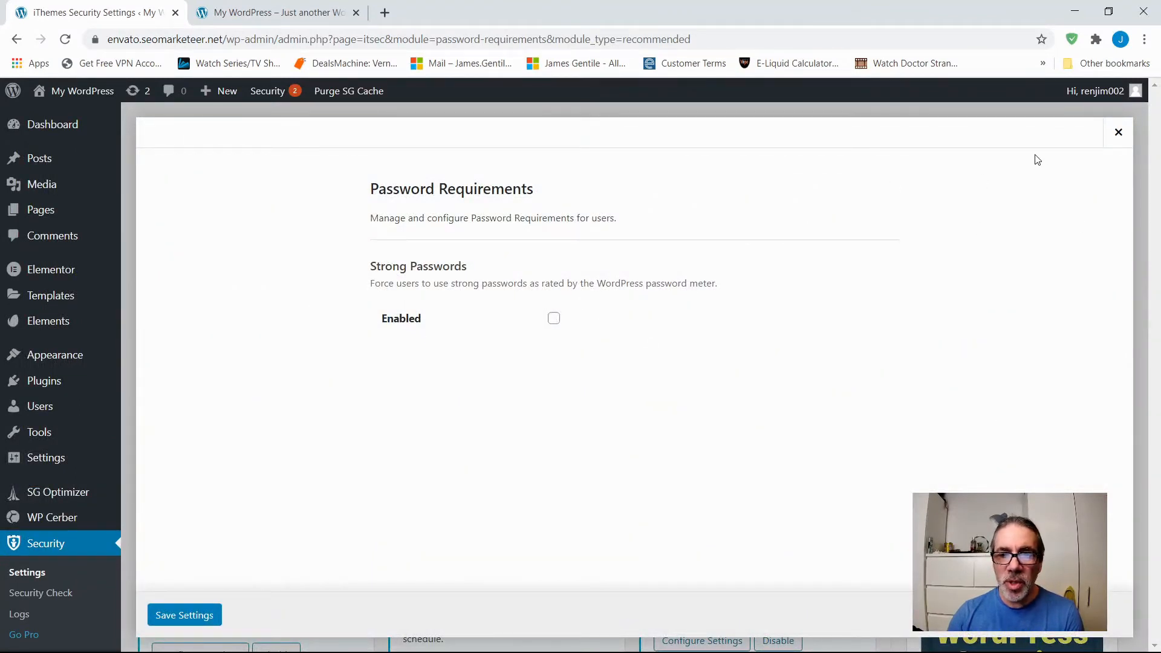
# Close the Password Requirements settings, and review the Change WordPress Salts option in the WordPress Salts settings without changing it.
pyautogui.click(1118, 136)
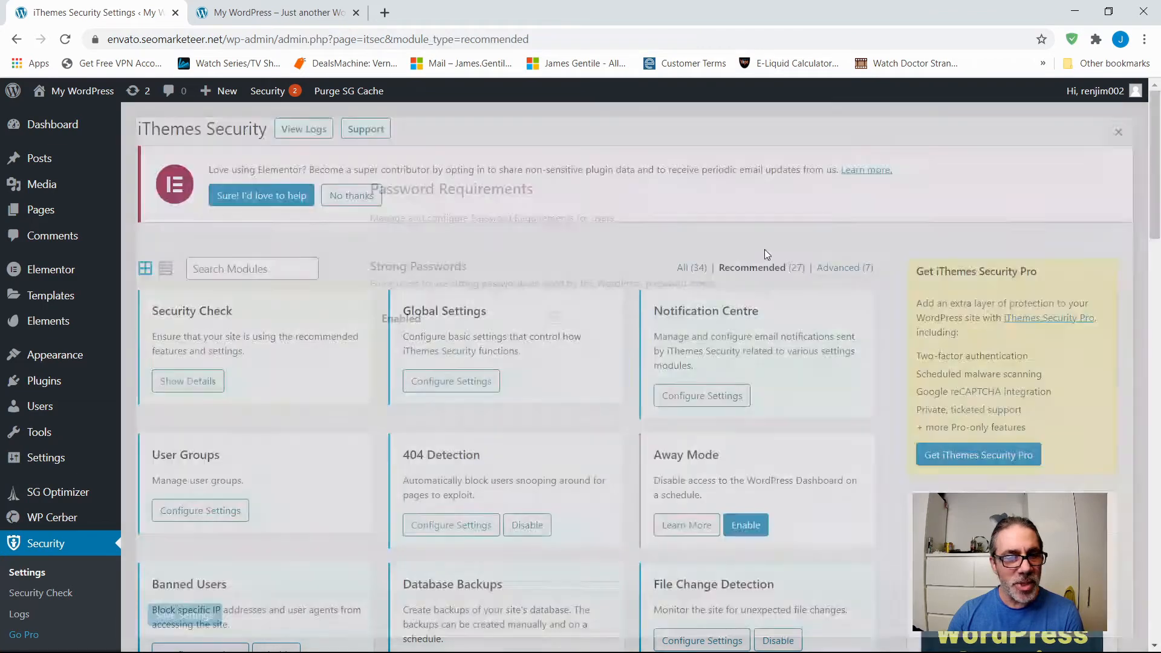
pyautogui.scroll(-5, 326, 511)
pyautogui.scroll(-6, 330, 503)
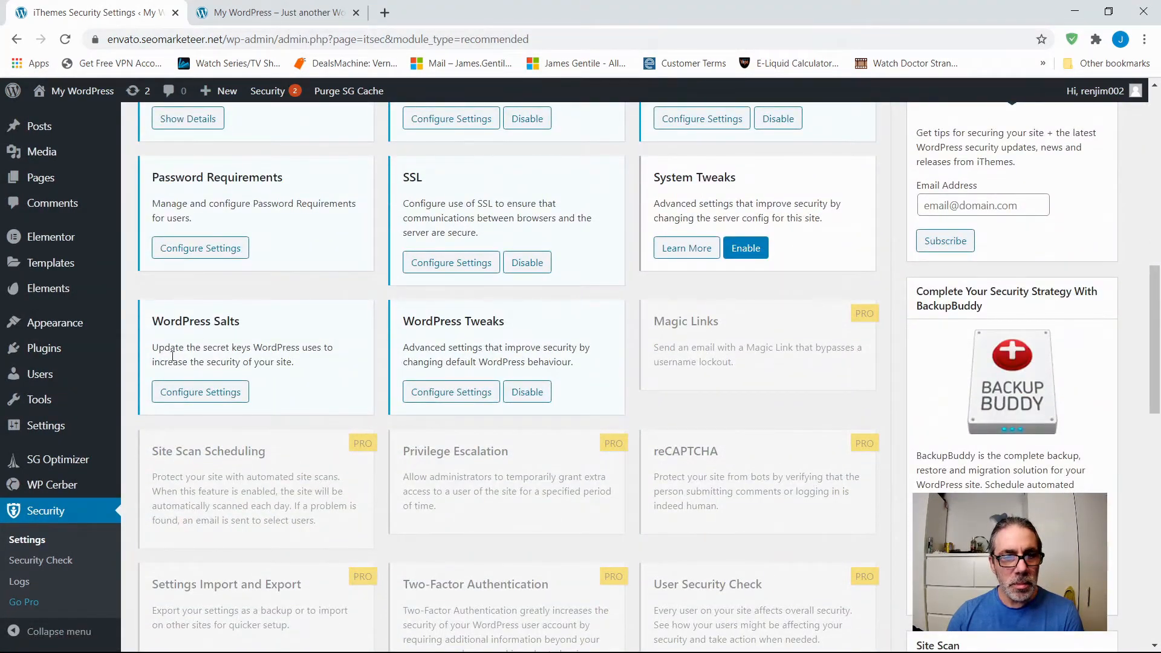
pyautogui.click(195, 393)
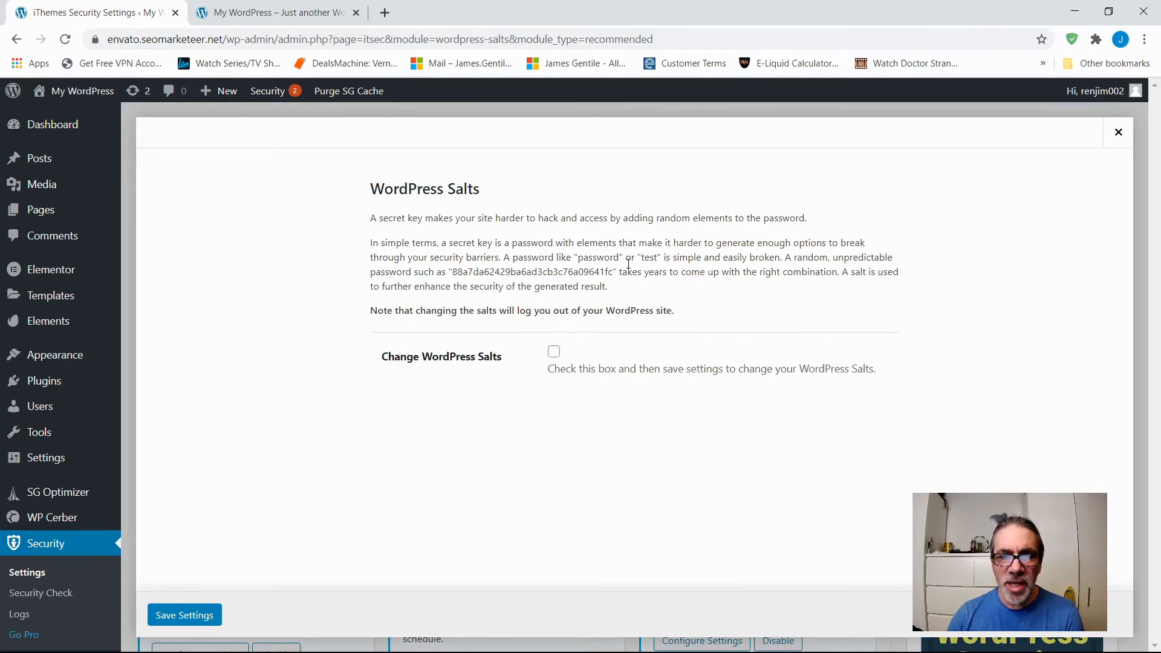
pyautogui.click(1118, 132)
# Enable the System Tweaks module and open its settings.
pyautogui.scroll(-10, 279, 445)
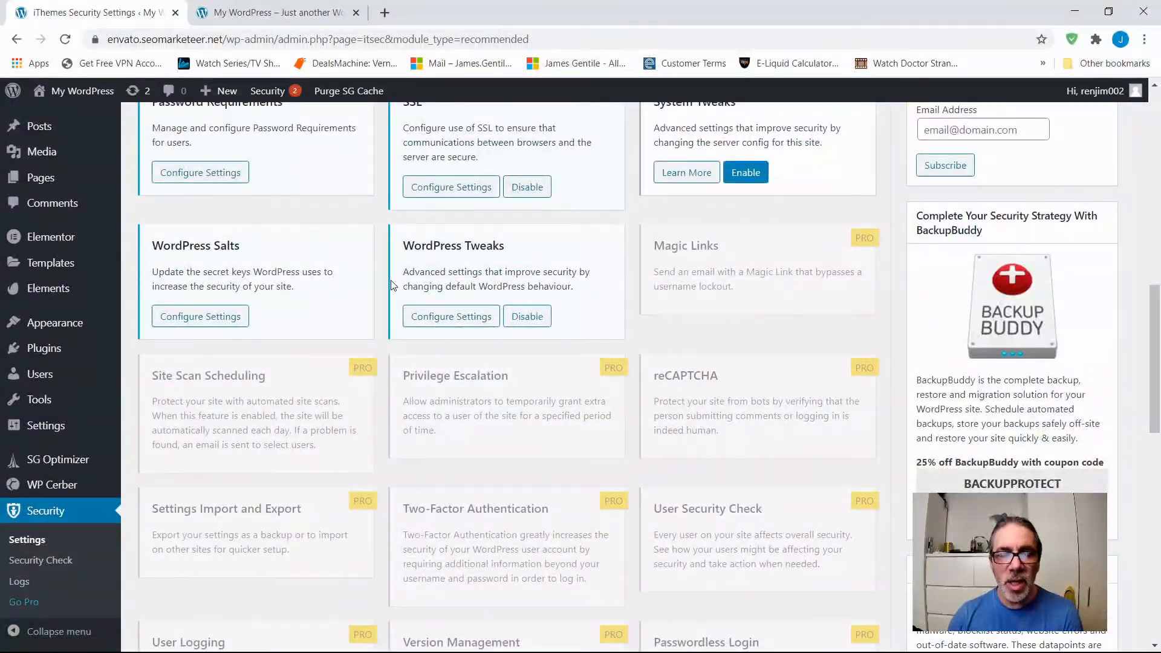
pyautogui.scroll(1, 388, 286)
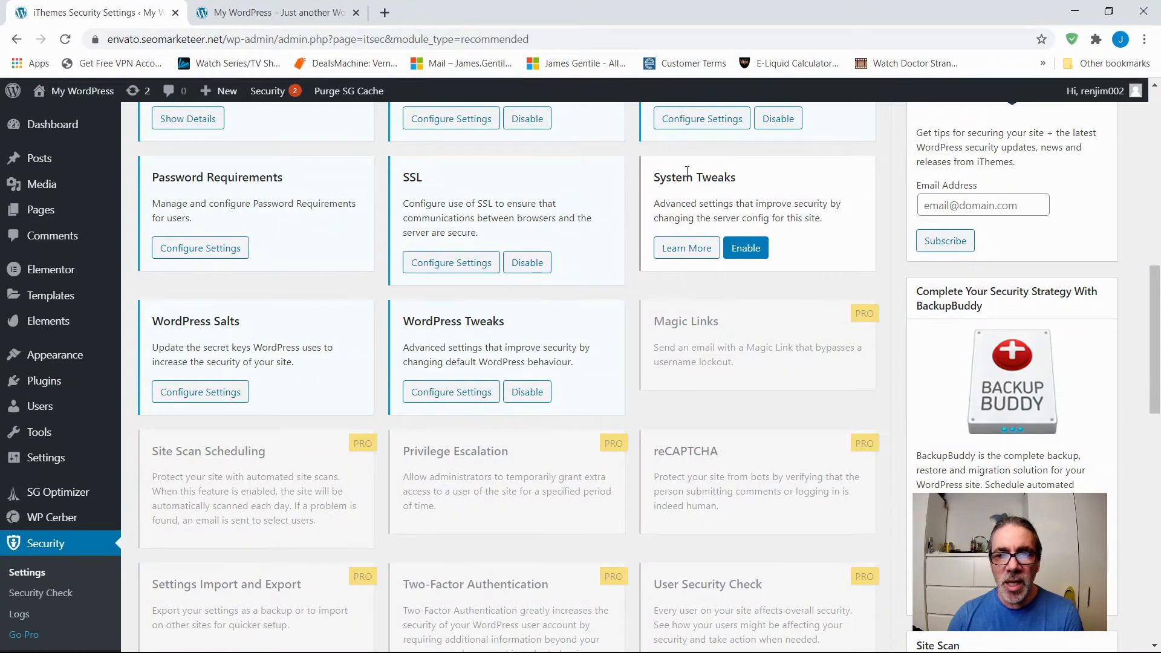
pyautogui.click(748, 249)
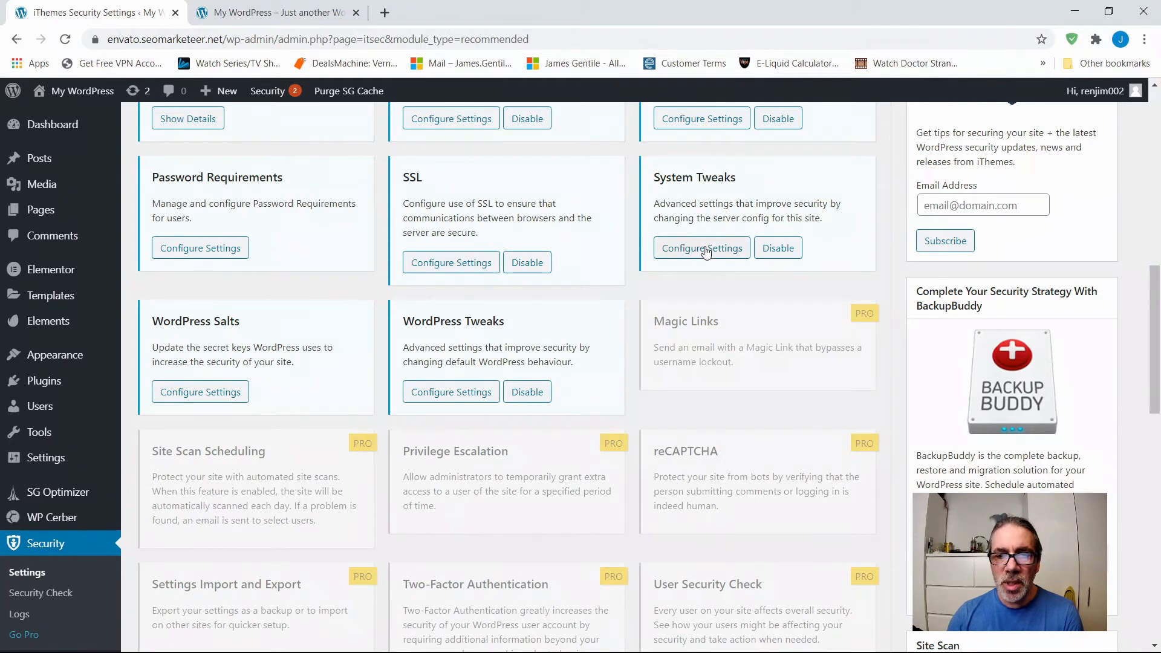
pyautogui.click(704, 249)
# Review the System Tweaks options for system files, directory browsing, request filtering, file writing permissions and PHP execution, and close them.
pyautogui.scroll(-1, 417, 366)
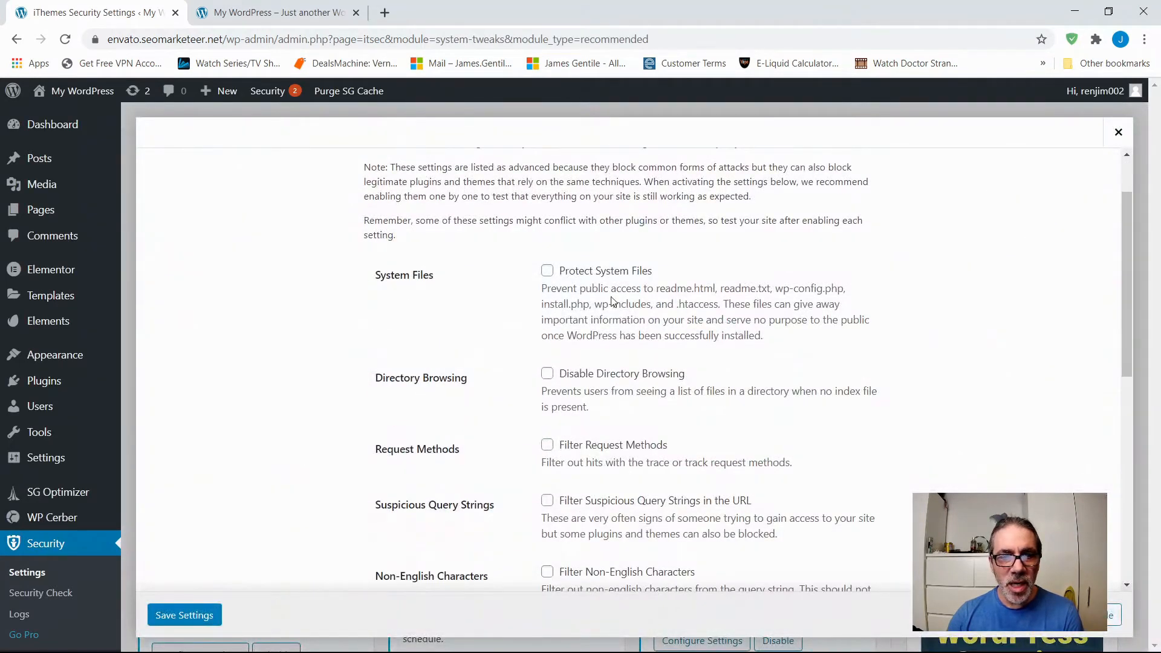
pyautogui.scroll(-2, 620, 327)
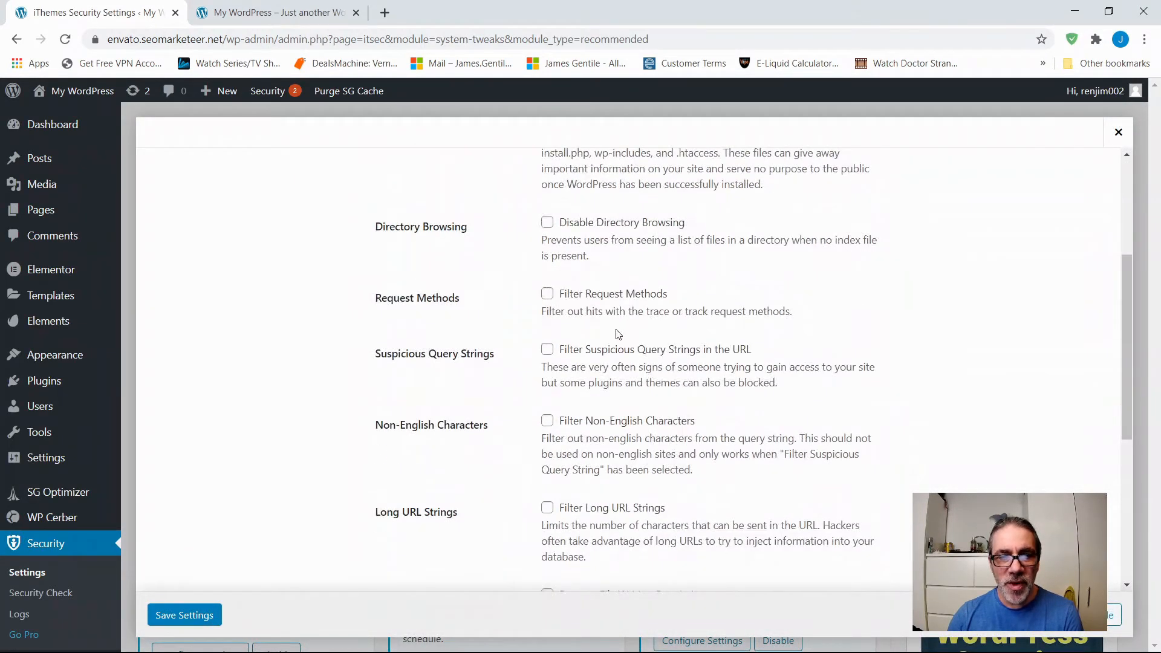
pyautogui.scroll(-2, 618, 334)
pyautogui.scroll(-3, 617, 334)
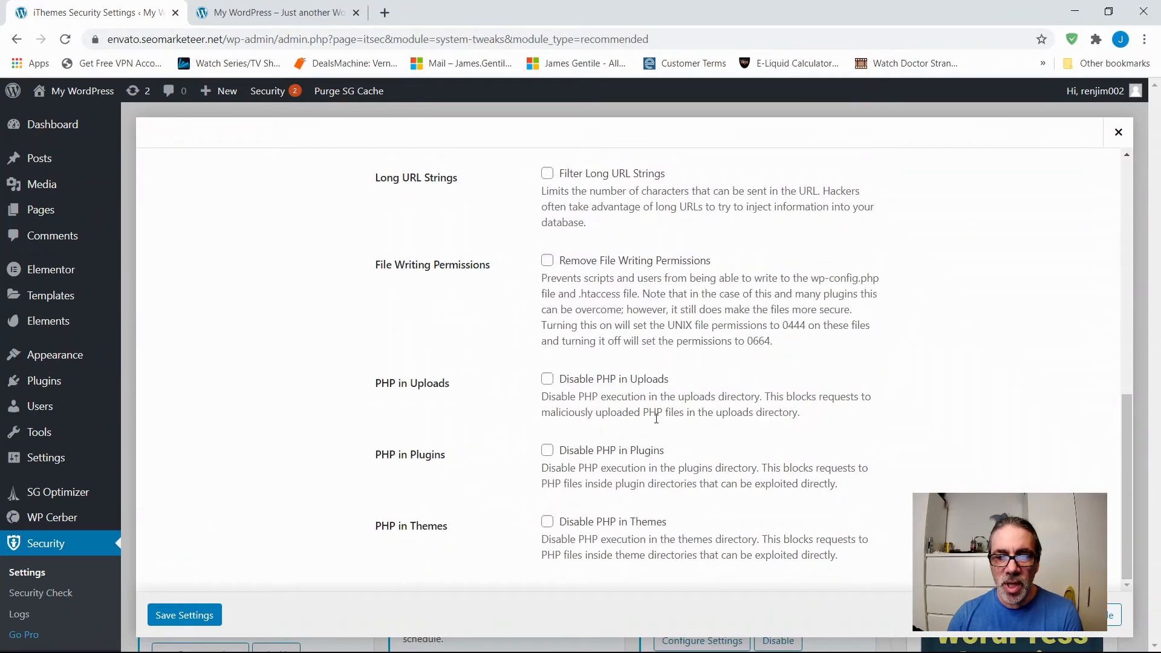
pyautogui.scroll(10, 656, 417)
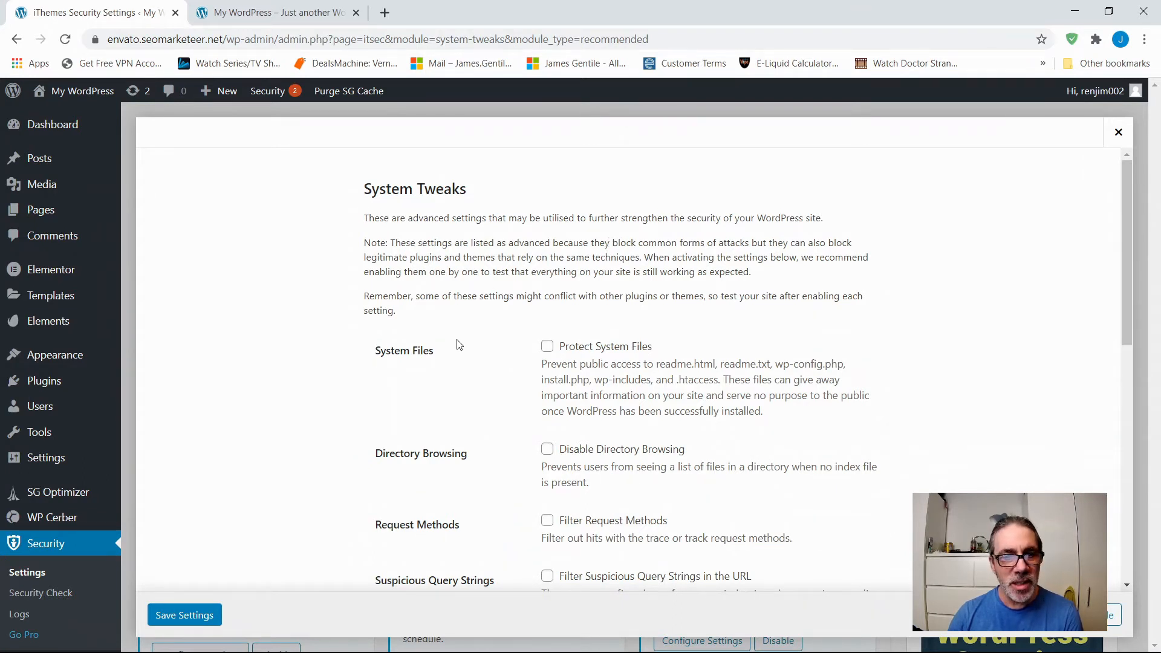
pyautogui.scroll(-3, 436, 369)
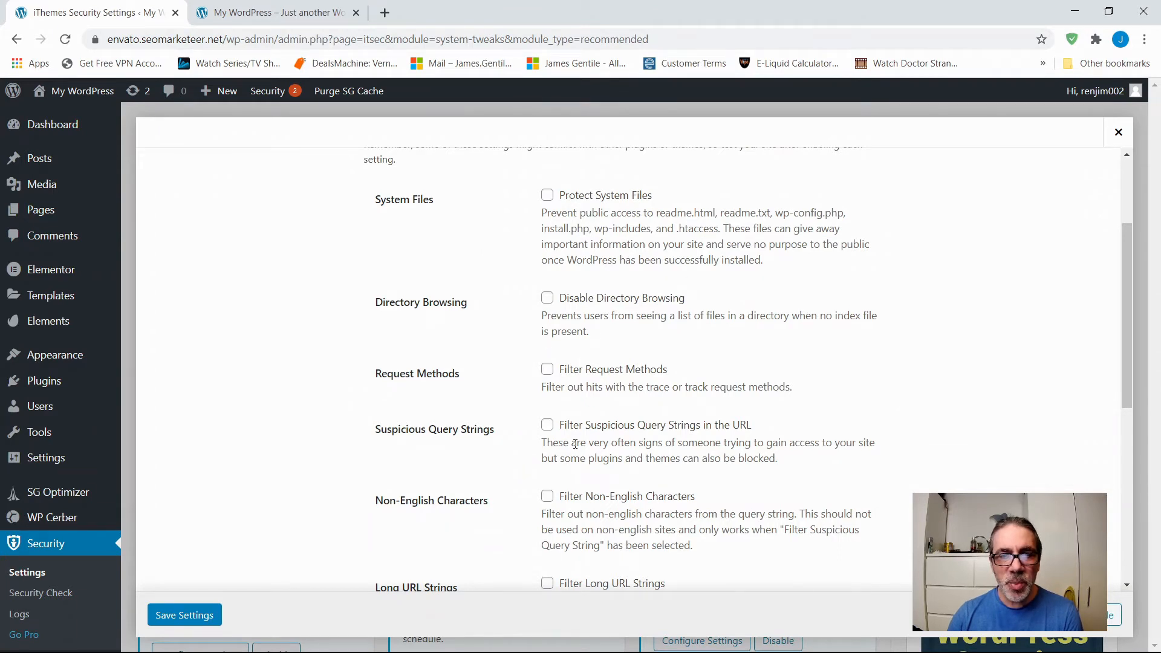
pyautogui.click(1119, 138)
# Review the WordPress Tweaks settings for headers, comment spam, file editor, XML-RPC, REST API, tabnapping and login options, and close them.
pyautogui.scroll(-6, 399, 399)
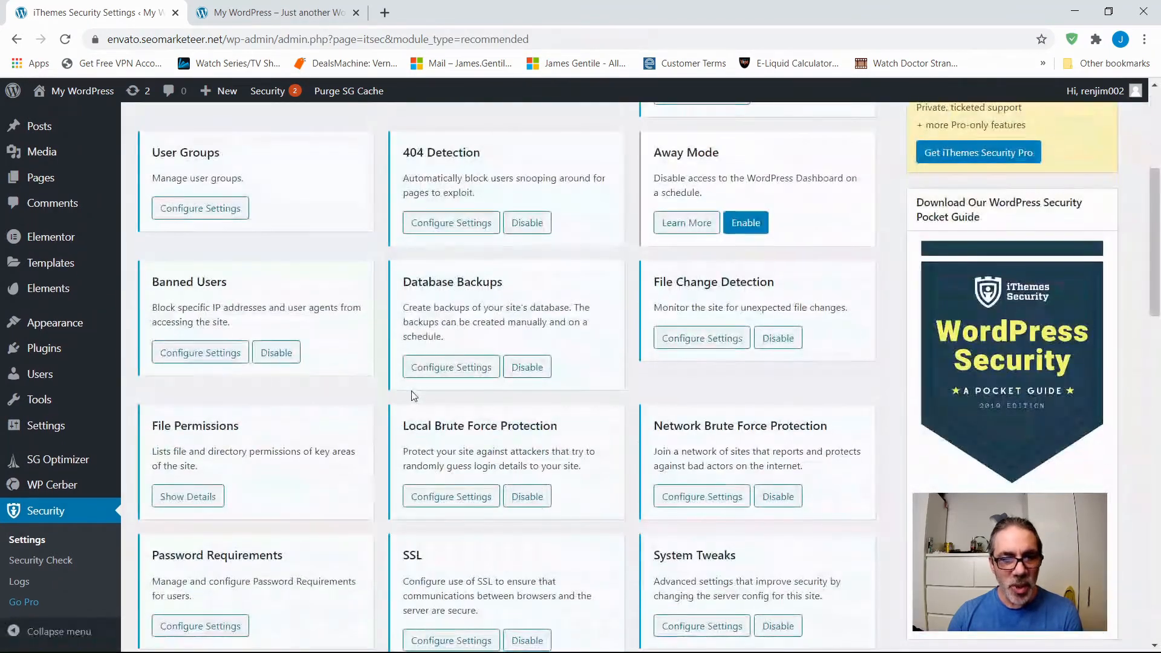
pyautogui.scroll(-5, 416, 396)
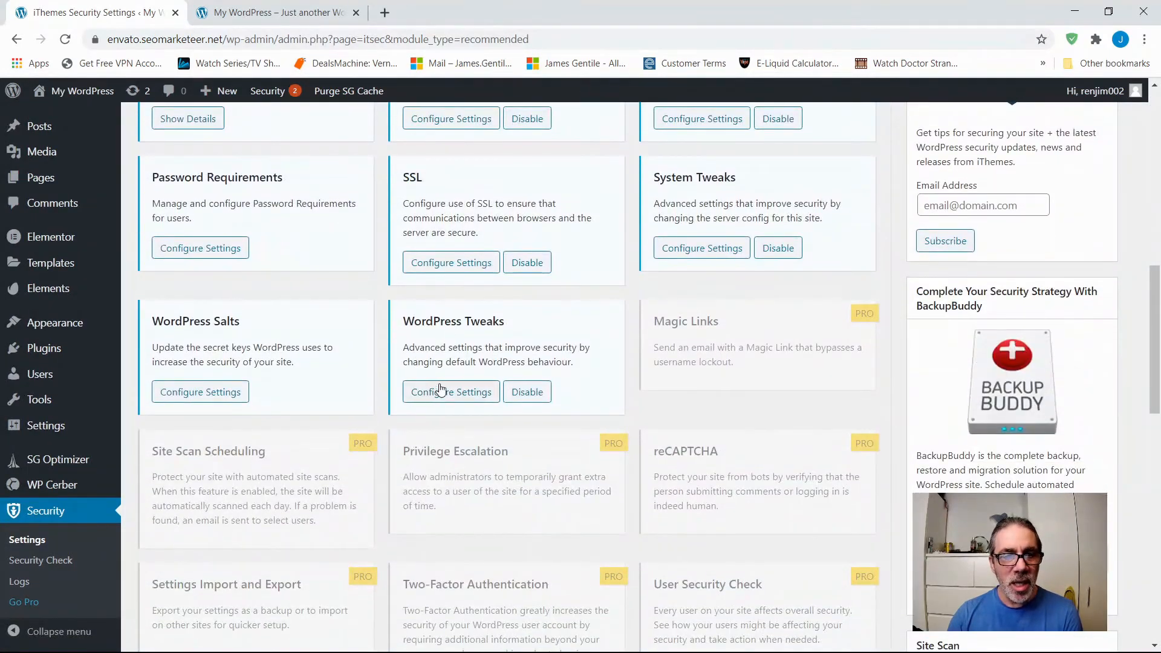
pyautogui.click(425, 392)
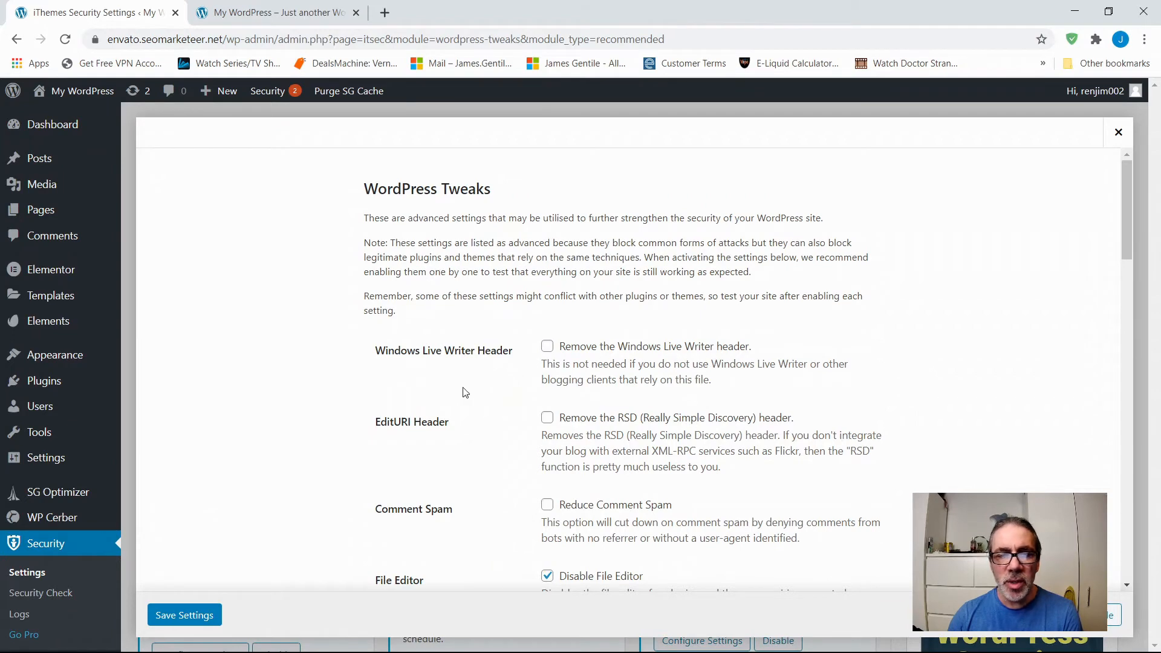
pyautogui.scroll(-4, 445, 373)
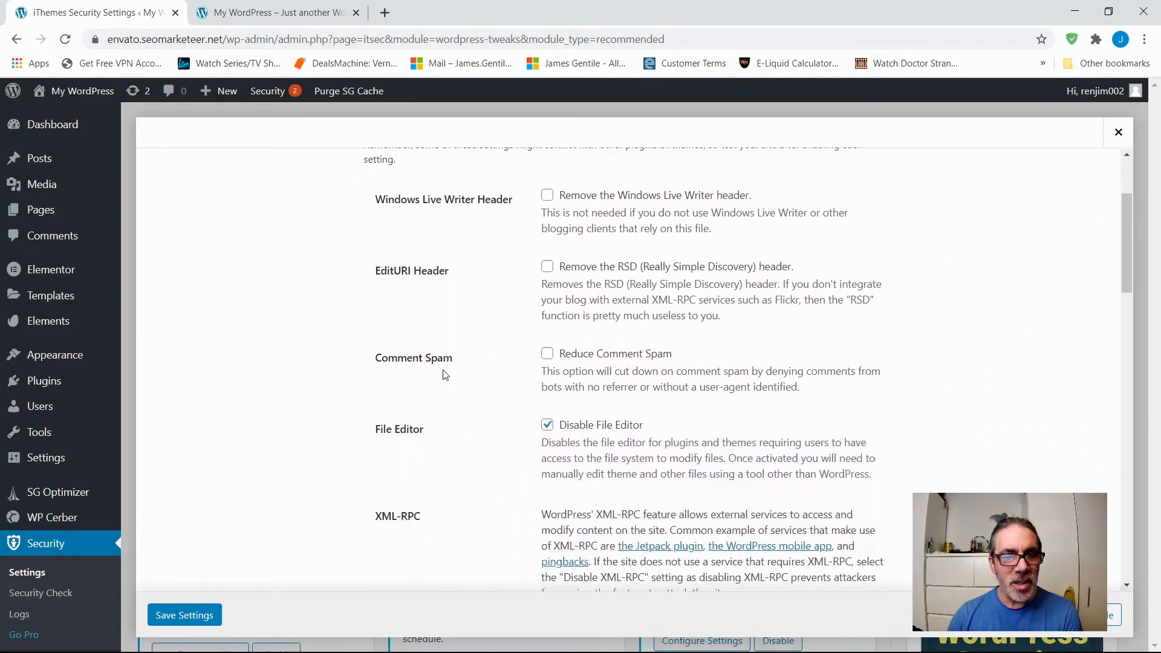
pyautogui.scroll(-1, 449, 378)
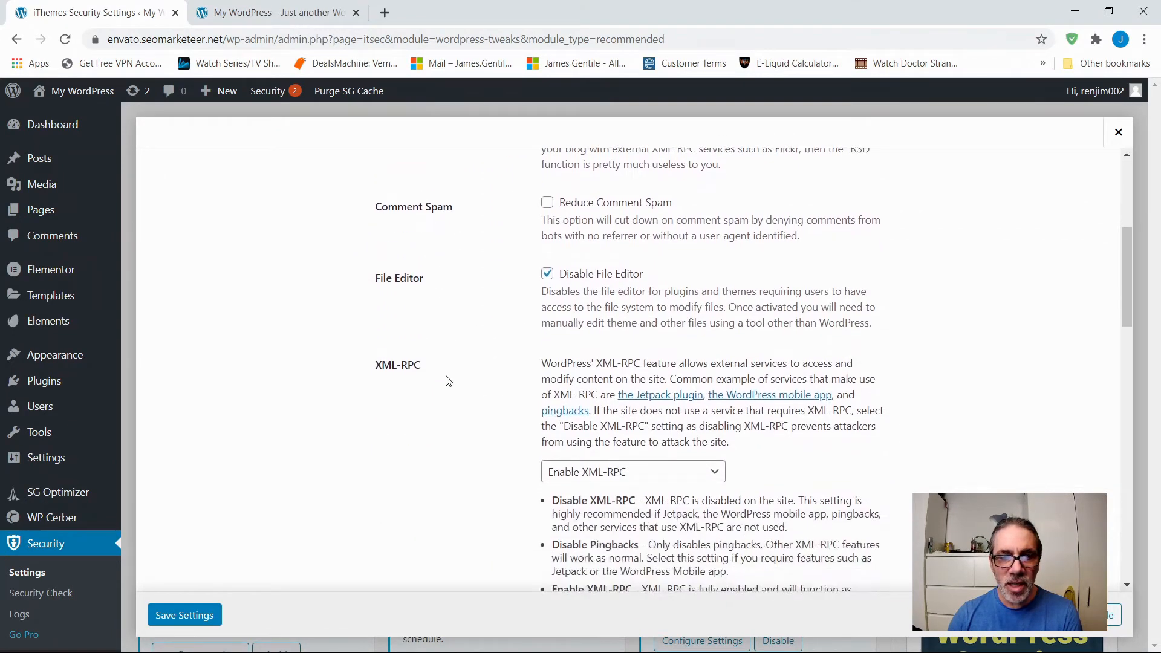
pyautogui.scroll(-2, 448, 393)
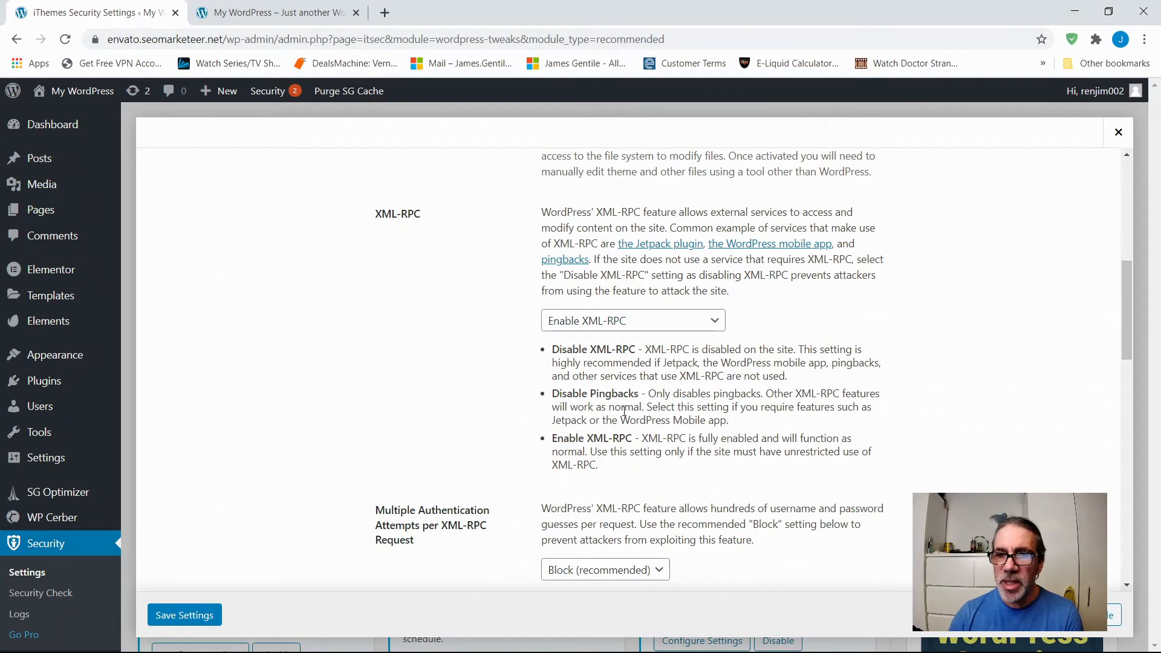
pyautogui.scroll(-1, 625, 412)
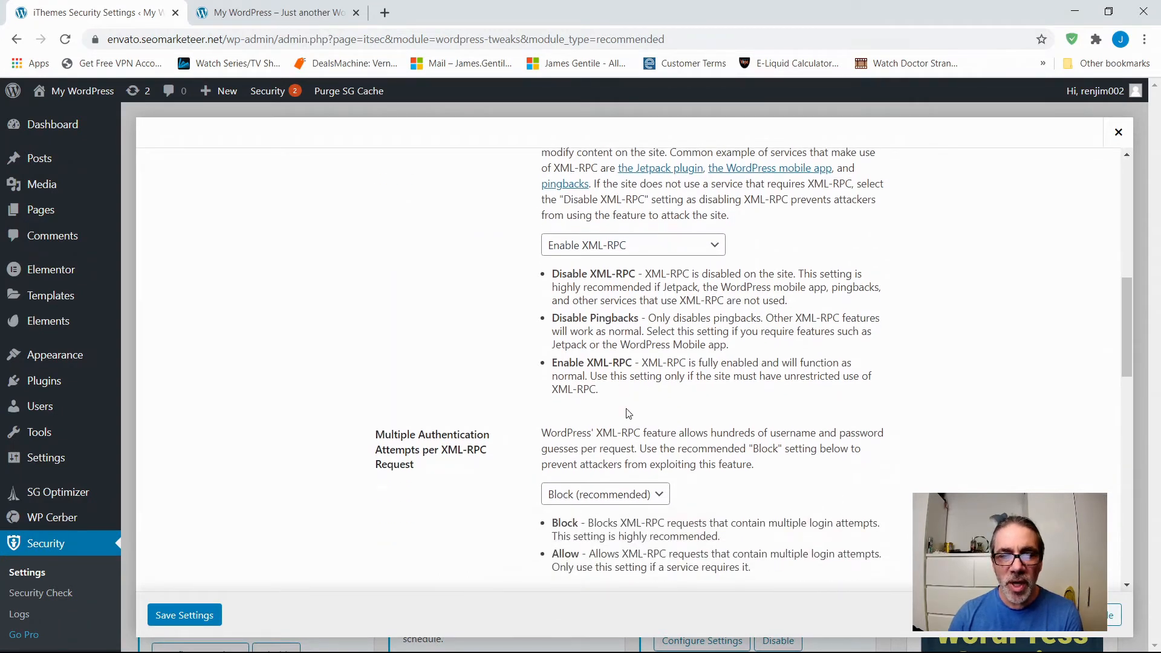
pyautogui.scroll(-3, 636, 387)
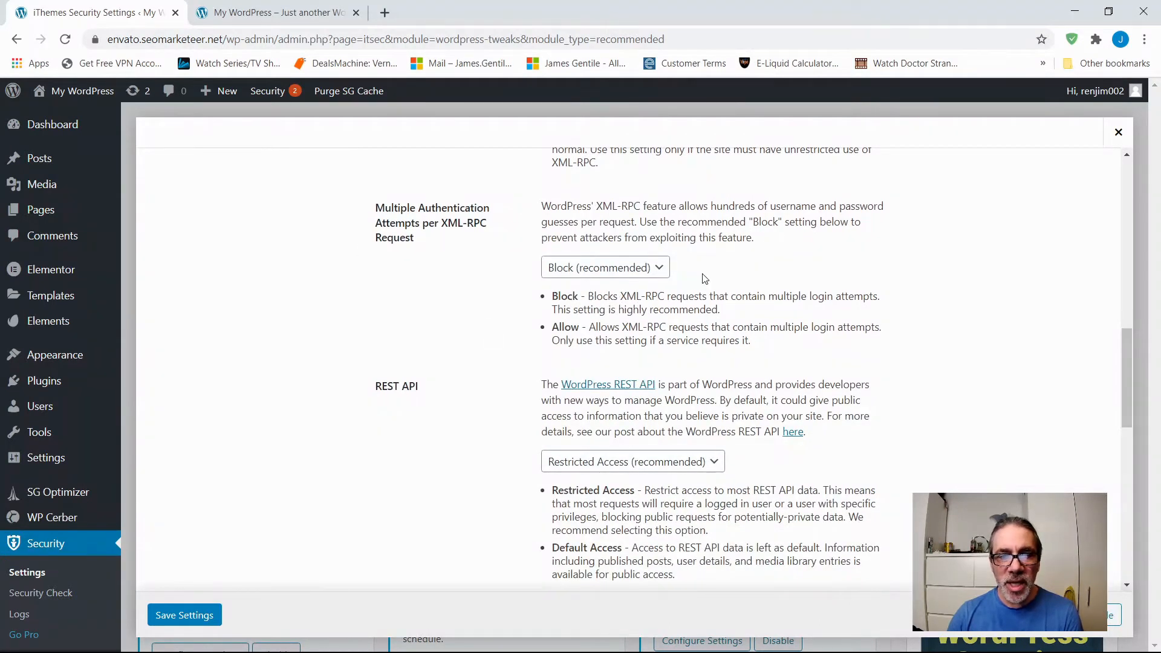
pyautogui.scroll(-2, 661, 361)
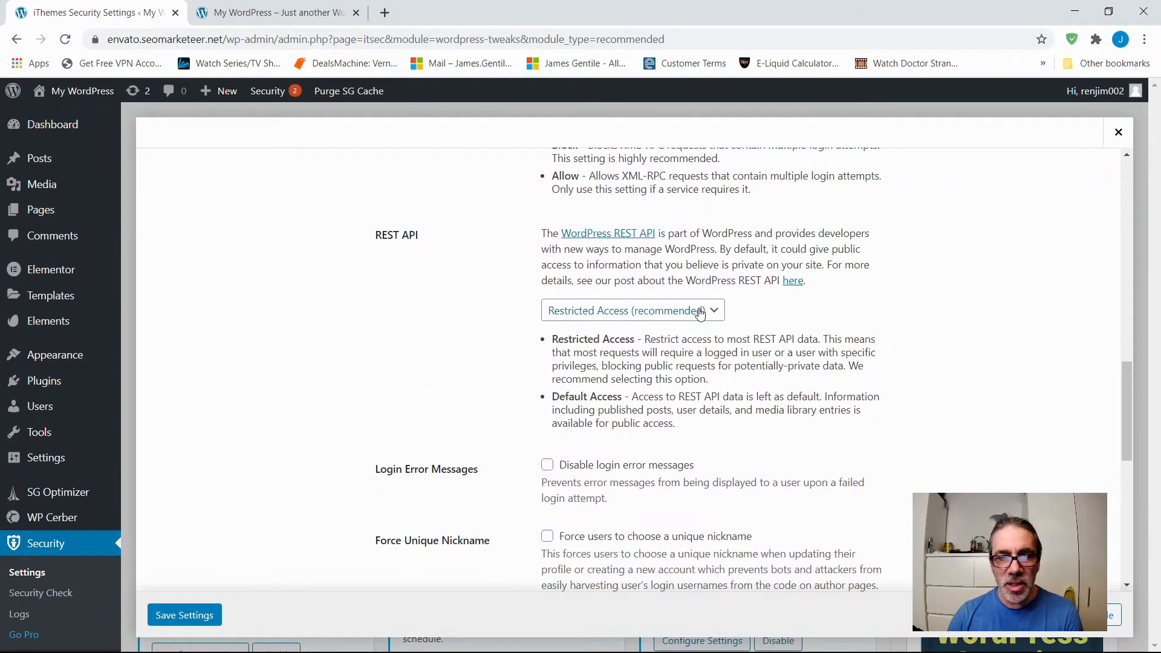
pyautogui.scroll(-6, 451, 453)
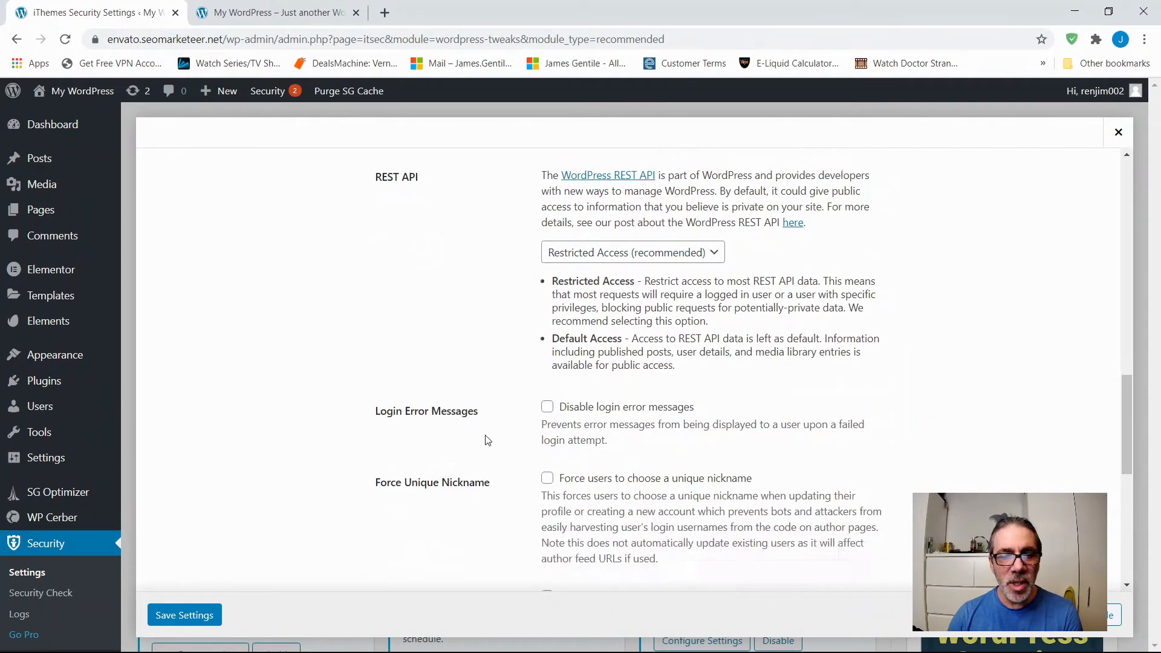
pyautogui.scroll(-1, 482, 430)
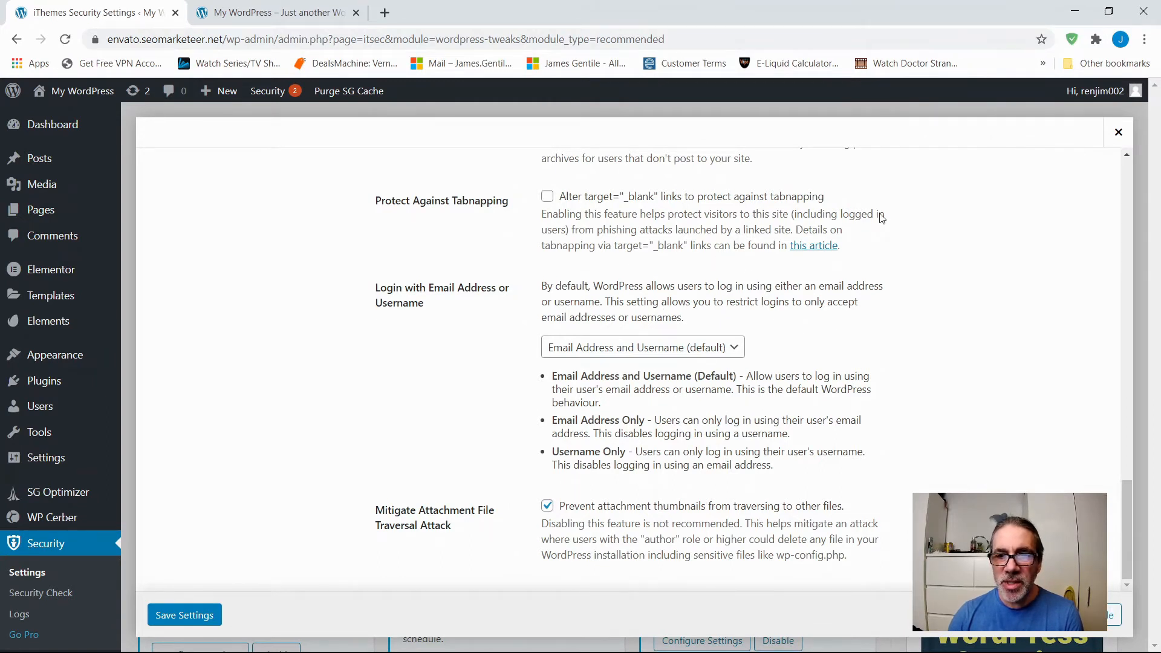
pyautogui.click(1119, 135)
# Open the iThemes Security Pro product page from the plugin settings and skim its feature descriptions.
pyautogui.scroll(-4, 381, 493)
pyautogui.scroll(-2, 387, 488)
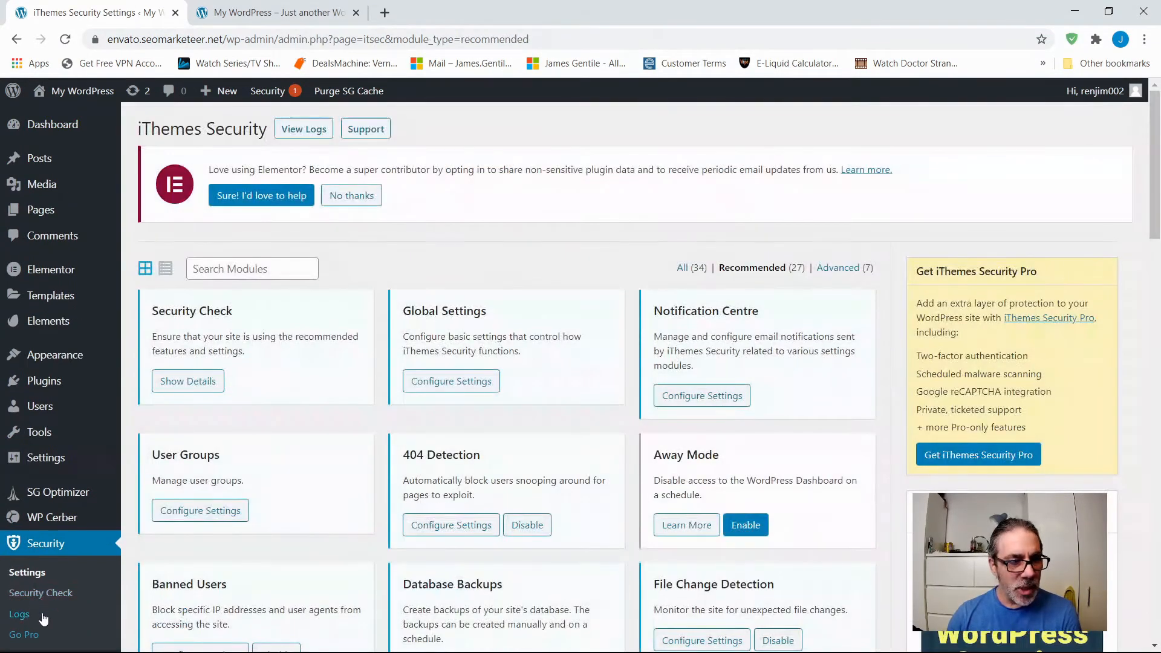
pyautogui.click(25, 617)
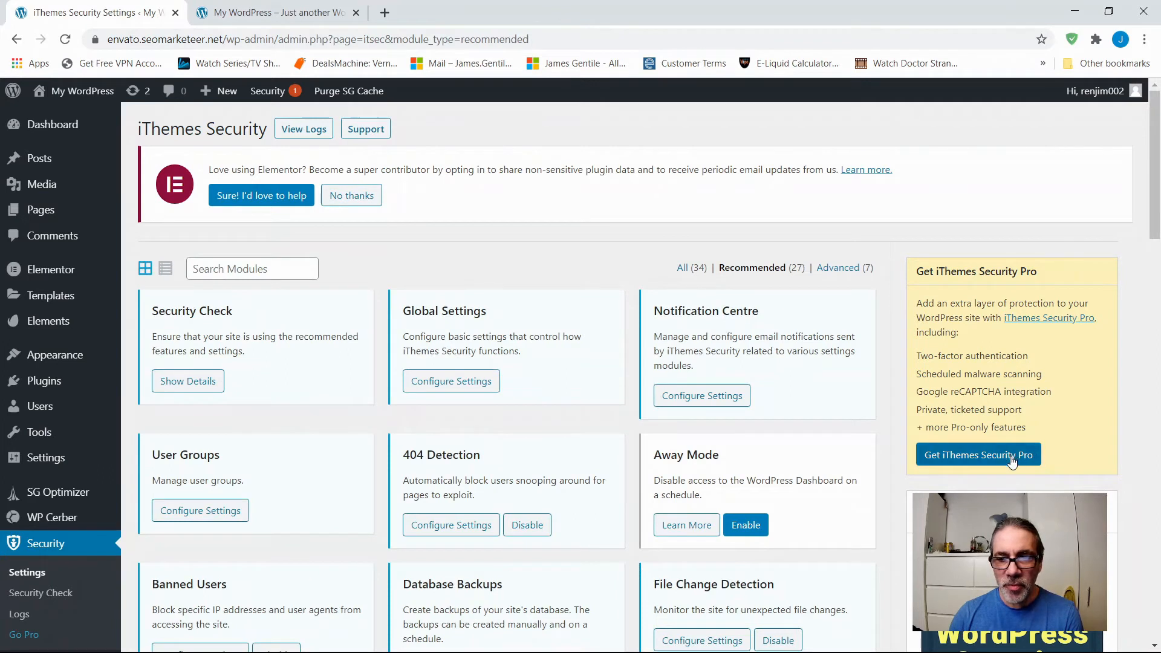
pyautogui.click(1031, 455)
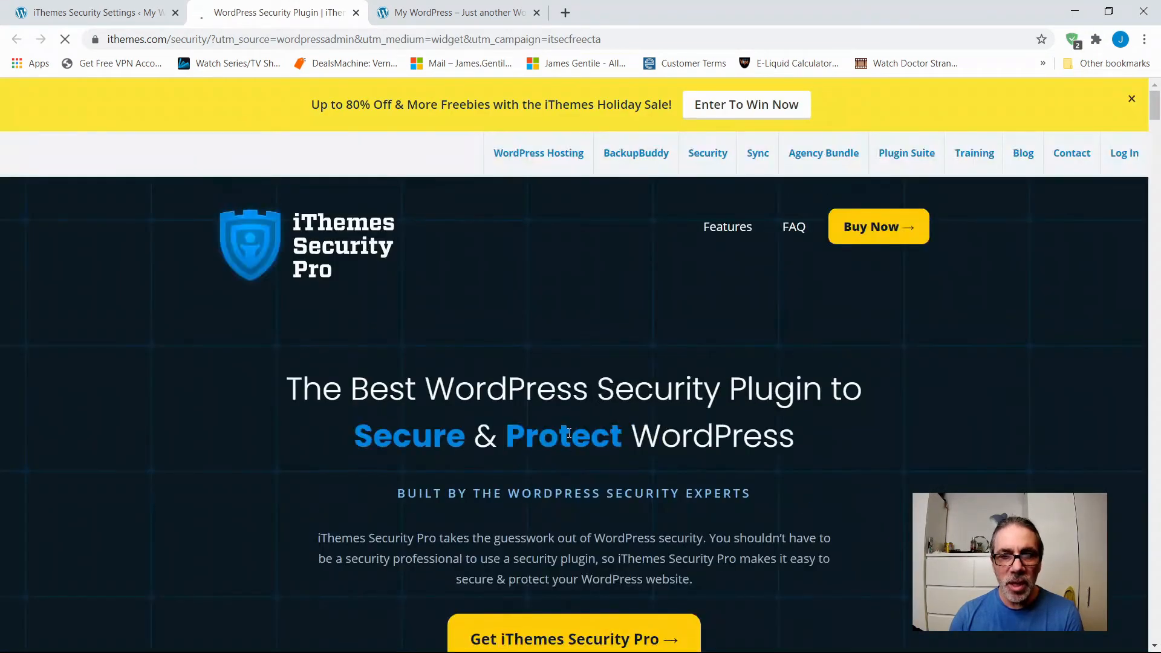
pyautogui.scroll(-2, 566, 432)
pyautogui.scroll(-12, 565, 432)
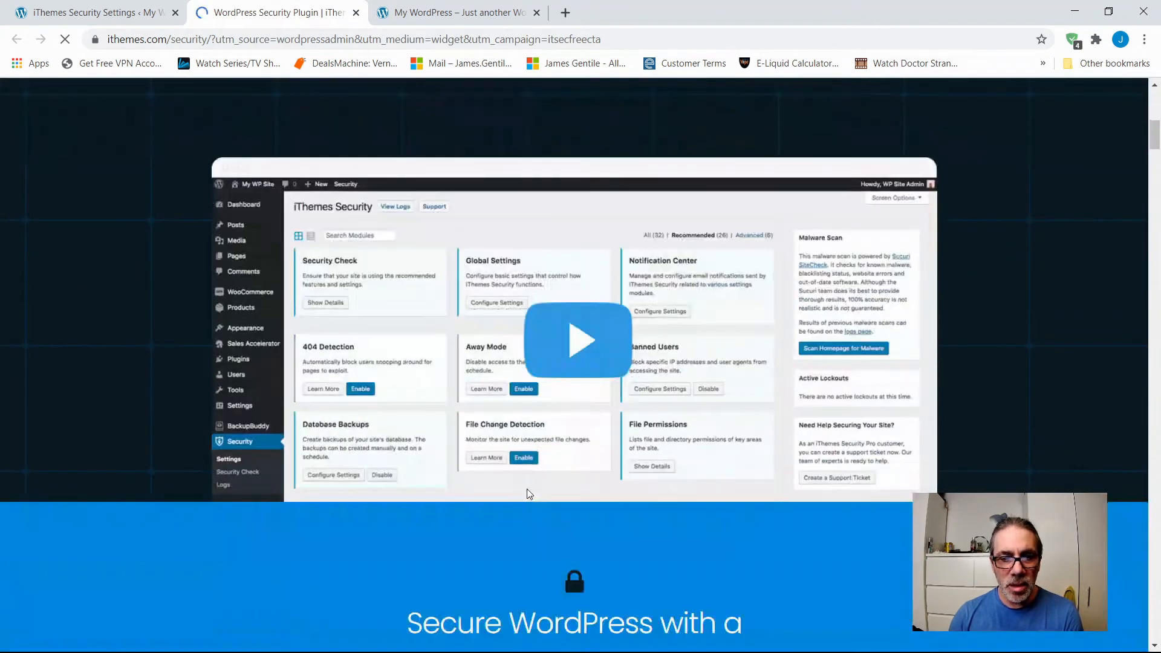
pyautogui.scroll(-18, 528, 490)
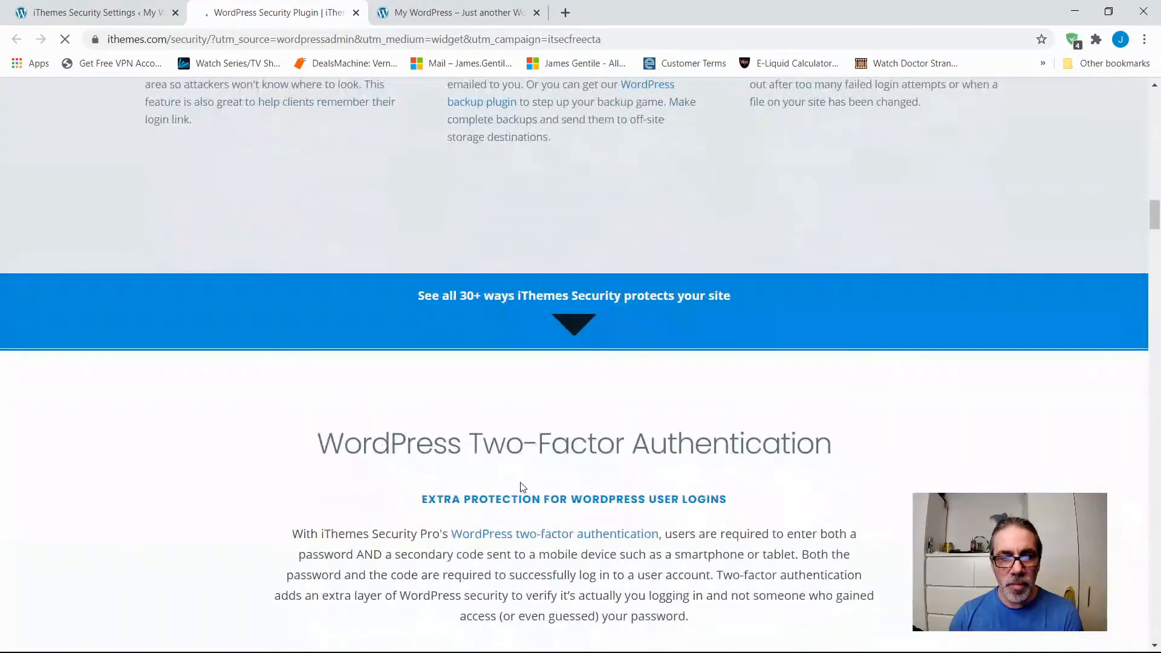
pyautogui.scroll(20, 521, 487)
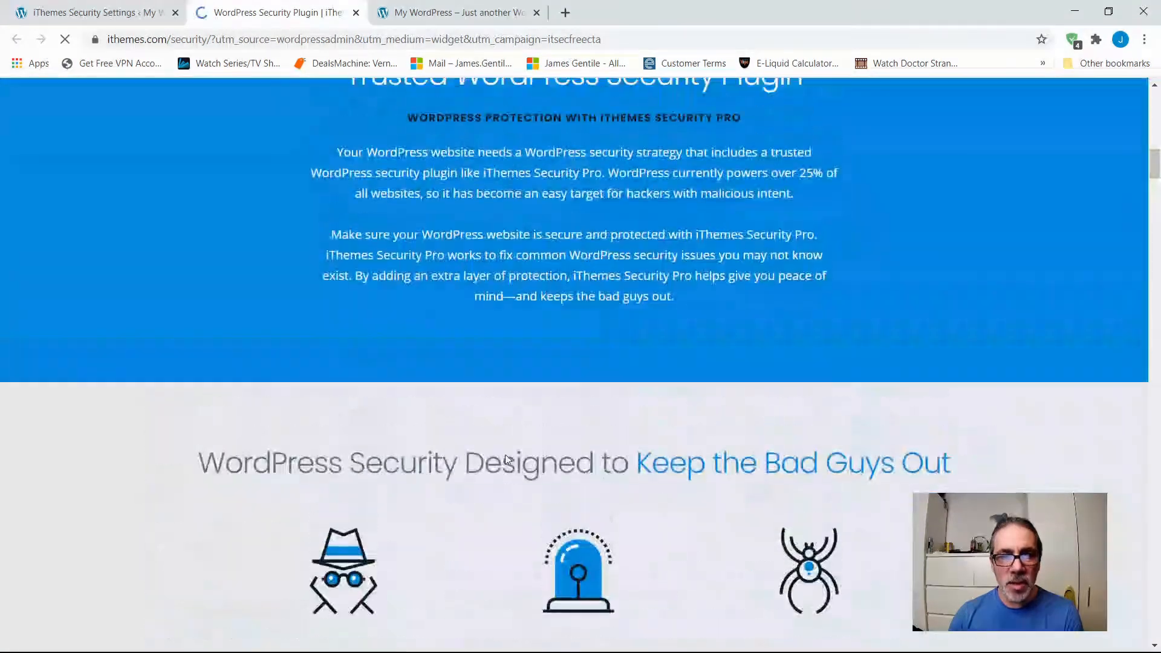
pyautogui.scroll(9, 500, 450)
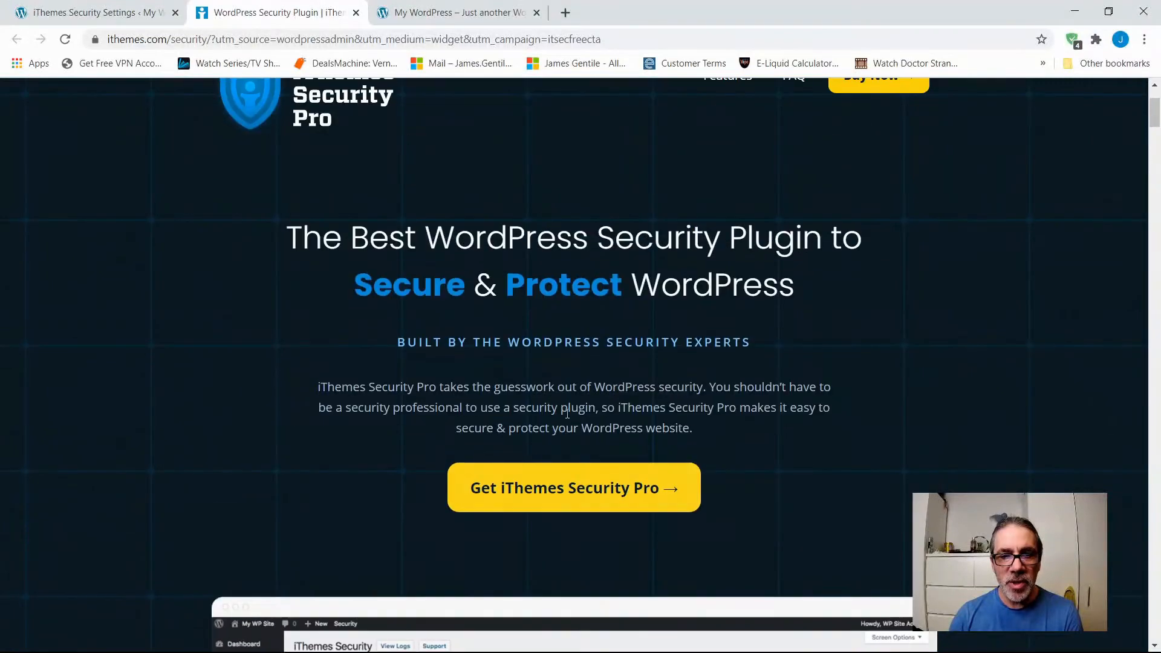
# Go to the iThemes Security Pro purchase options and compare the Gold, Small Business and Blogger plans.
pyautogui.click(561, 505)
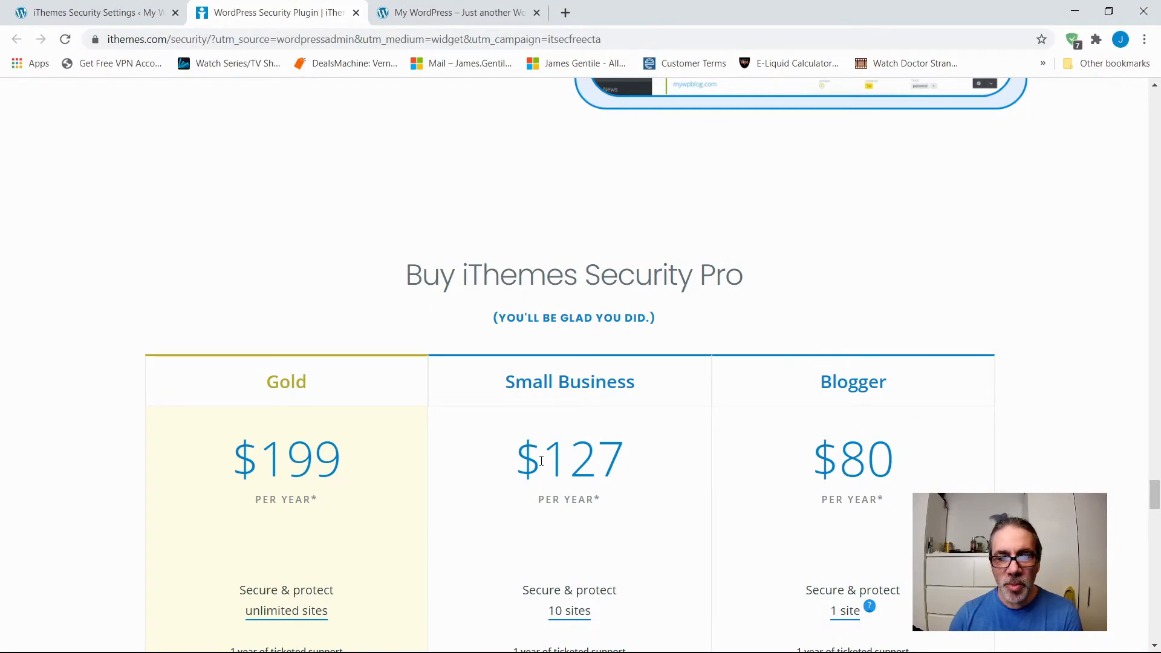
pyautogui.scroll(-1, 254, 557)
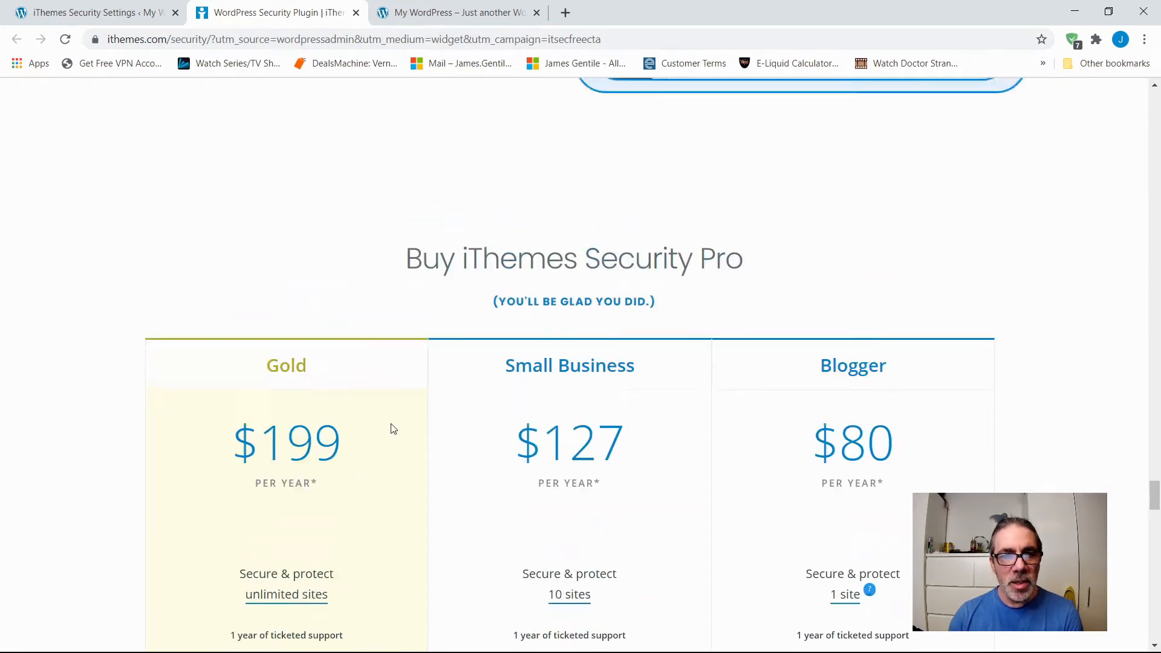
pyautogui.scroll(5, 393, 430)
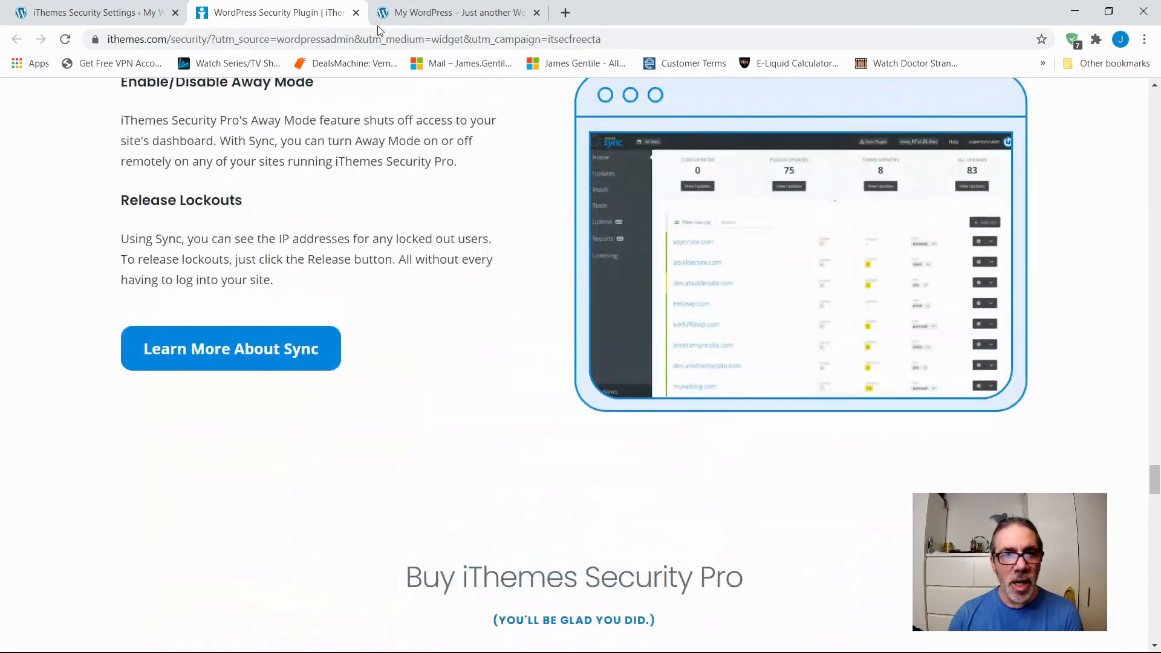
# Return to the iThemes Security settings in WordPress and examine the modules marked PRO.
pyautogui.click(53, 11)
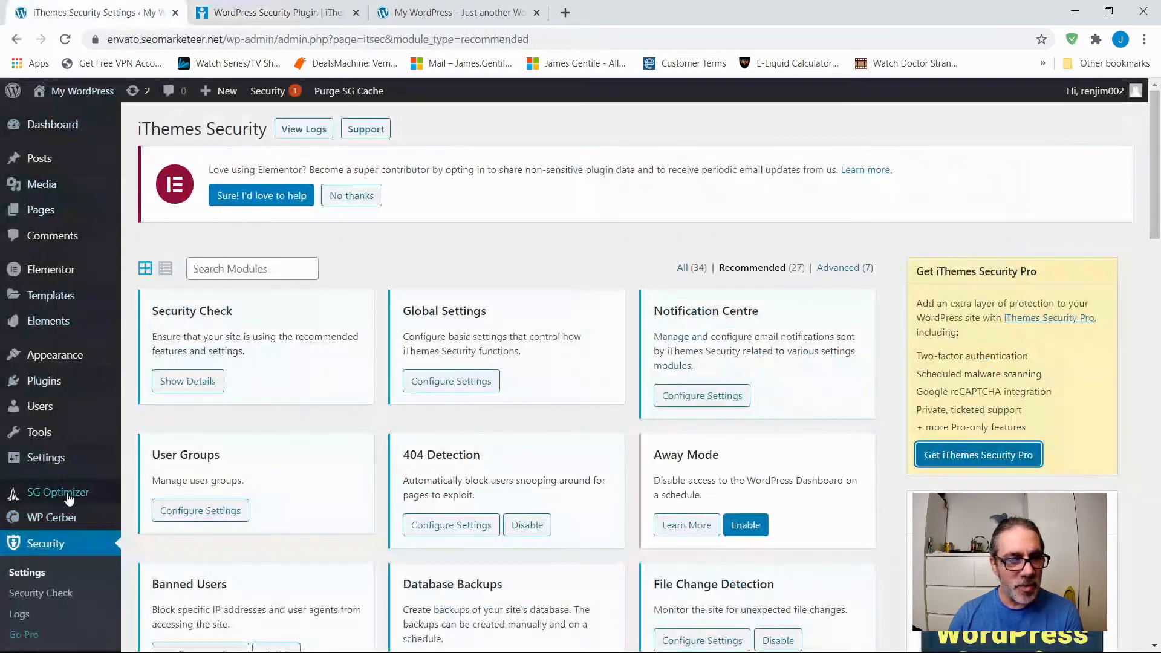
pyautogui.scroll(-10, 522, 413)
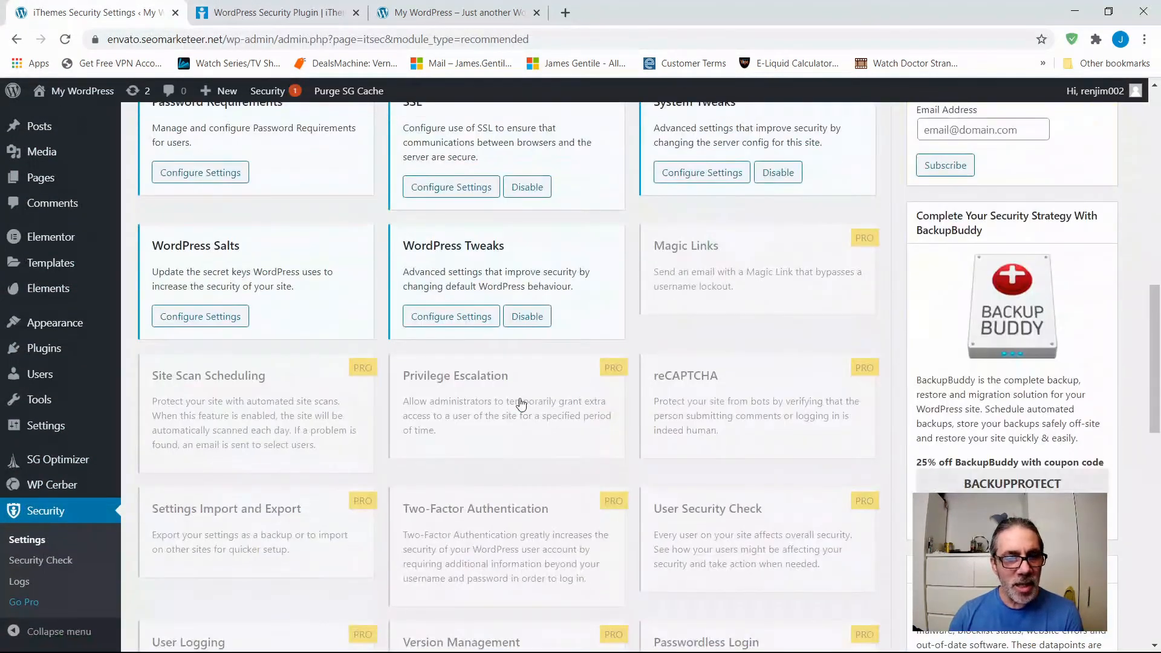
pyautogui.scroll(-1, 381, 448)
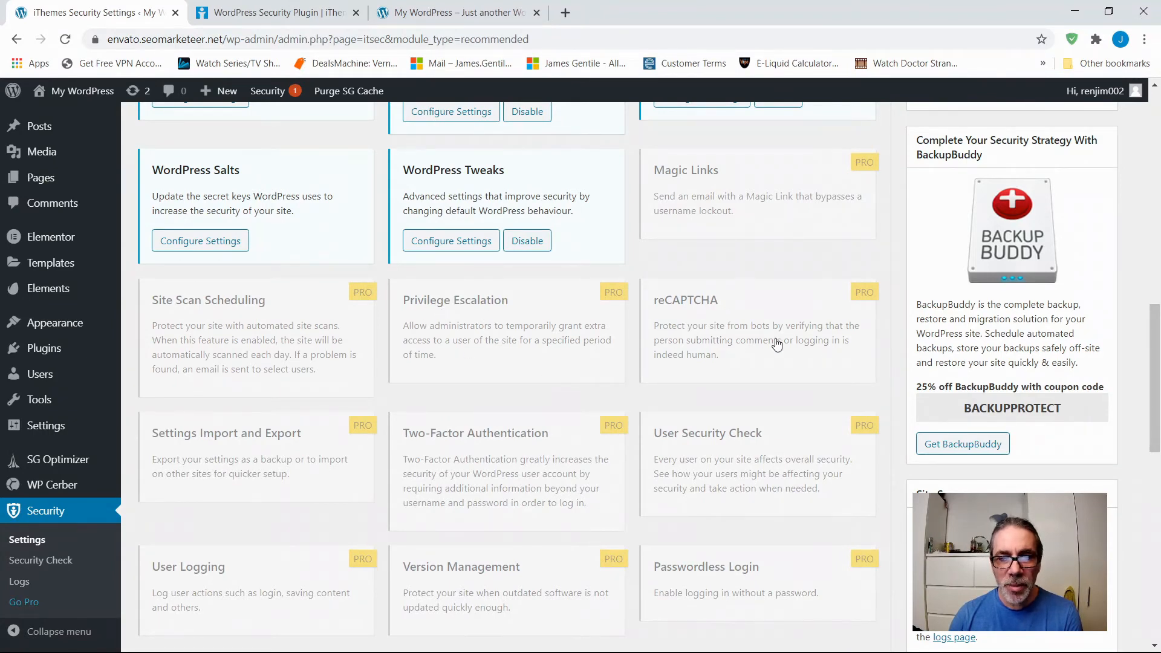
# Look over the full list of recommended modules, comparing the free modules with the Pro-only ones from Magic Links to Passwordless Login.
pyautogui.scroll(-1, 362, 428)
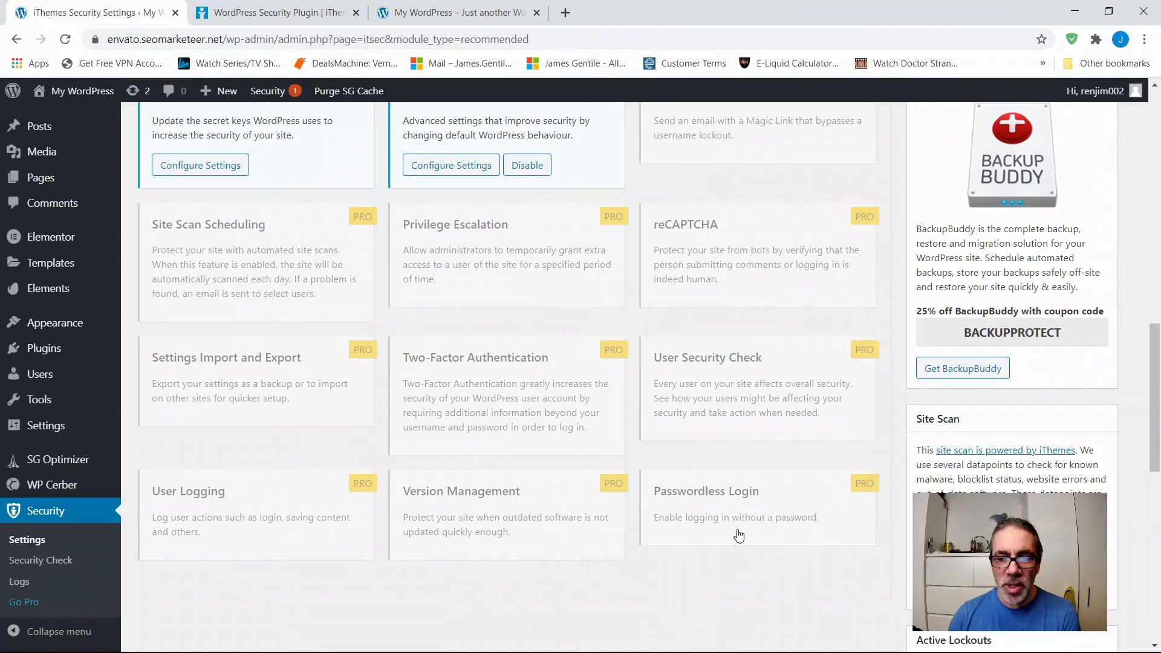
pyautogui.scroll(3, 605, 542)
pyautogui.scroll(10, 607, 481)
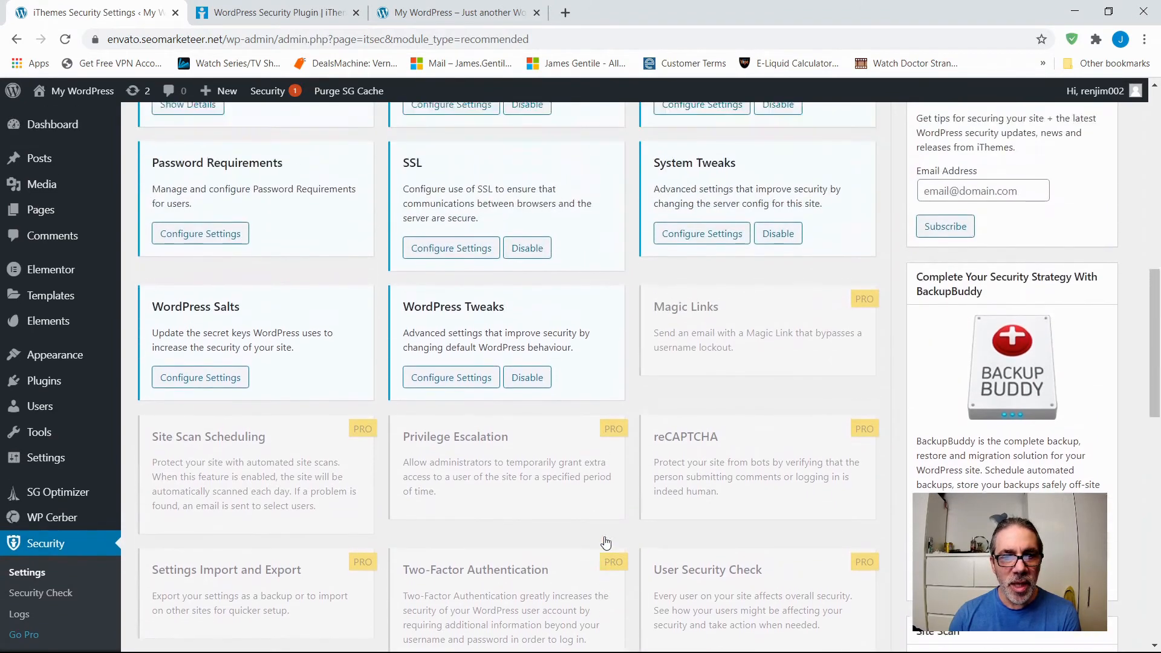
pyautogui.scroll(4, 608, 479)
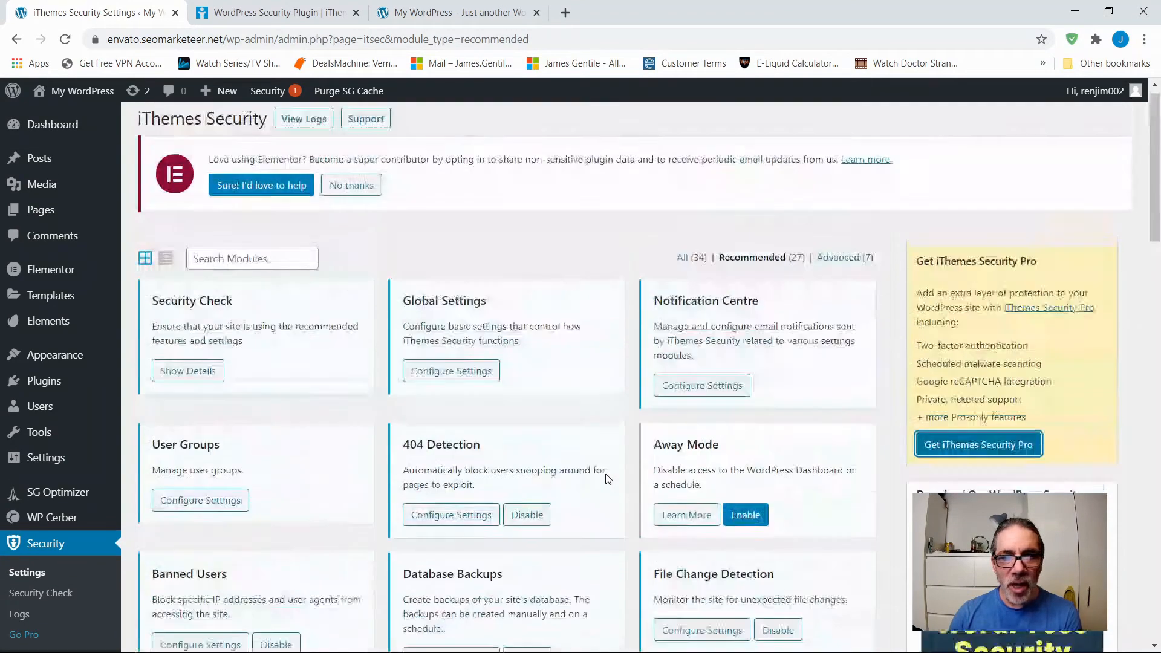
pyautogui.scroll(-8, 533, 399)
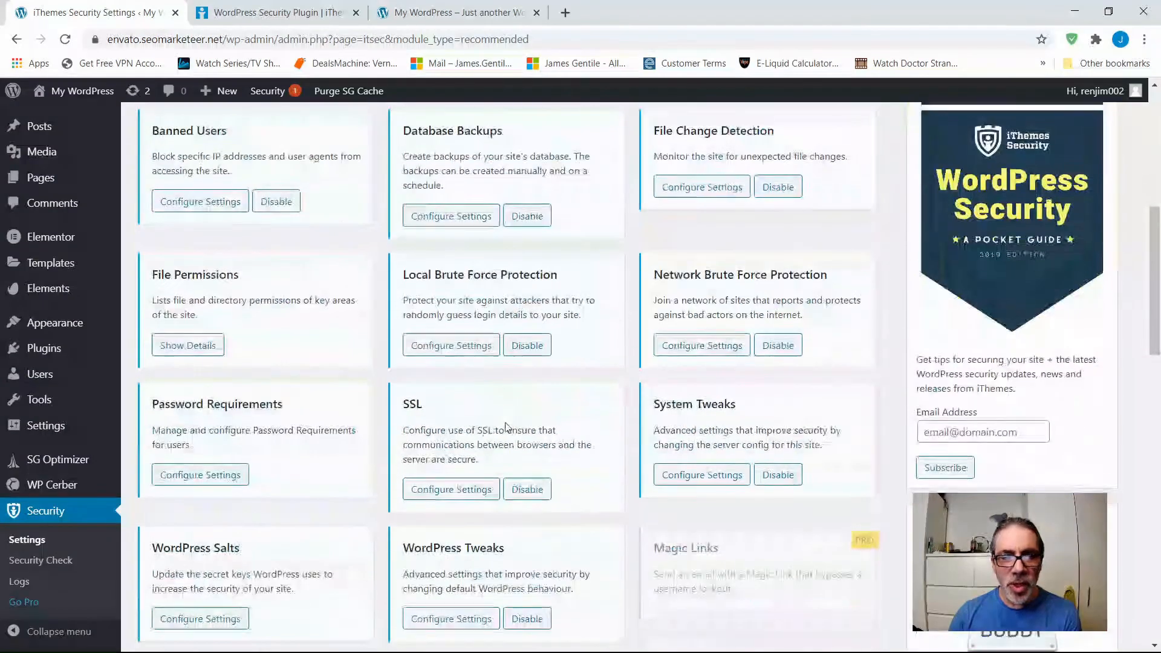
pyautogui.scroll(-3, 508, 427)
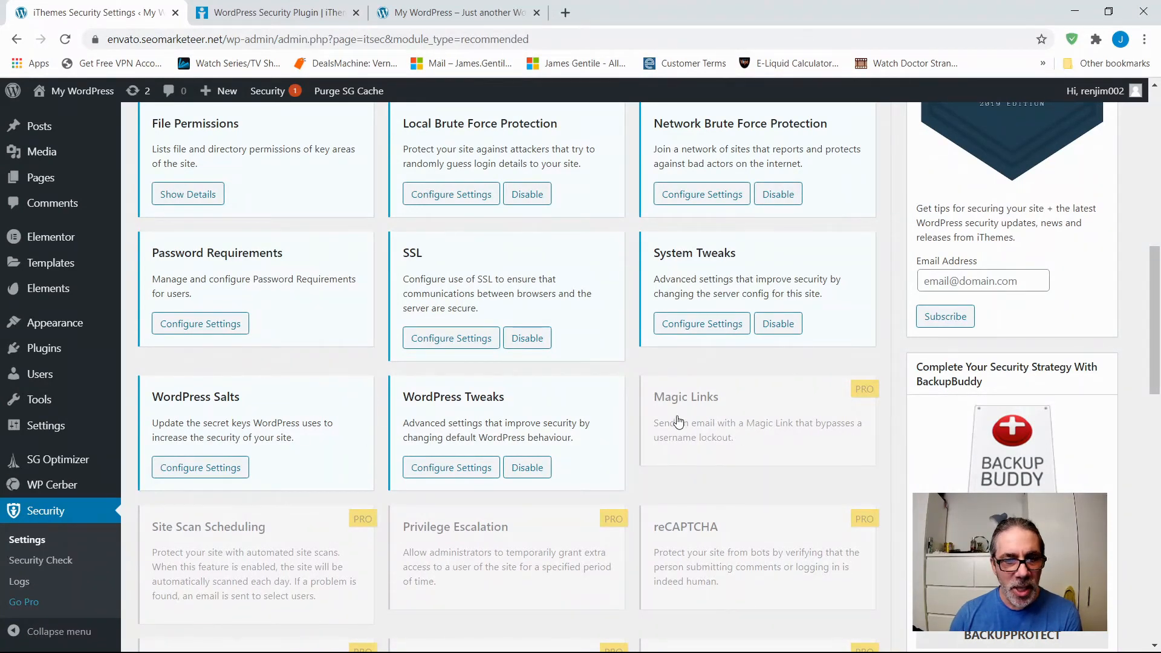
pyautogui.scroll(-5, 314, 495)
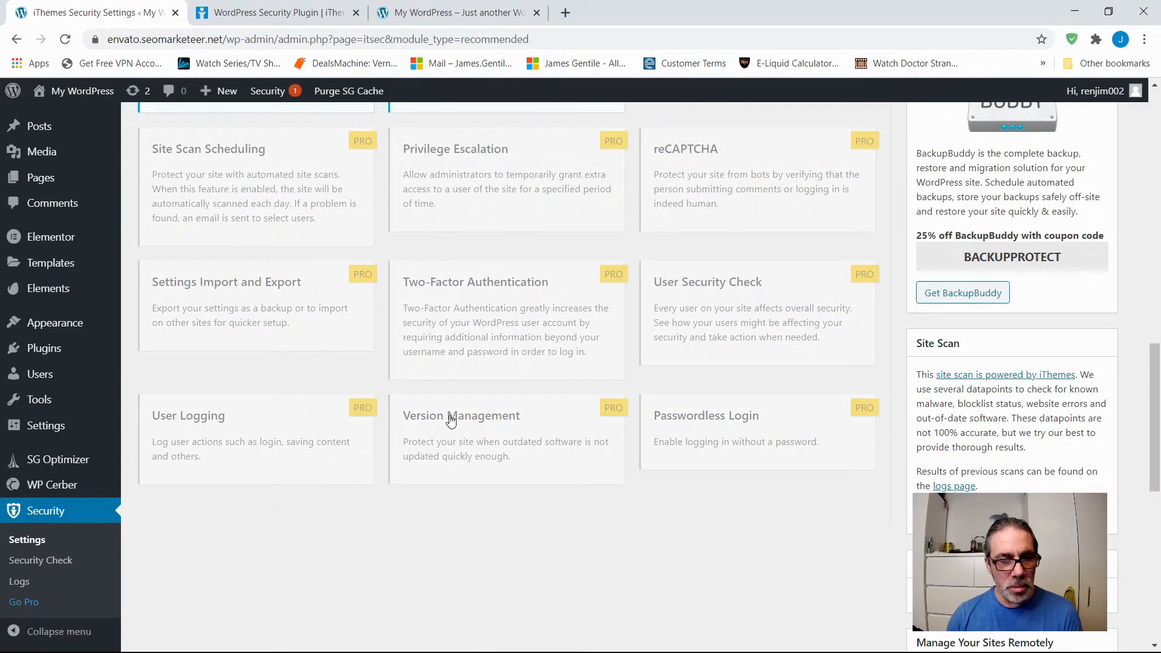
pyautogui.scroll(3, 477, 480)
pyautogui.scroll(1, 481, 484)
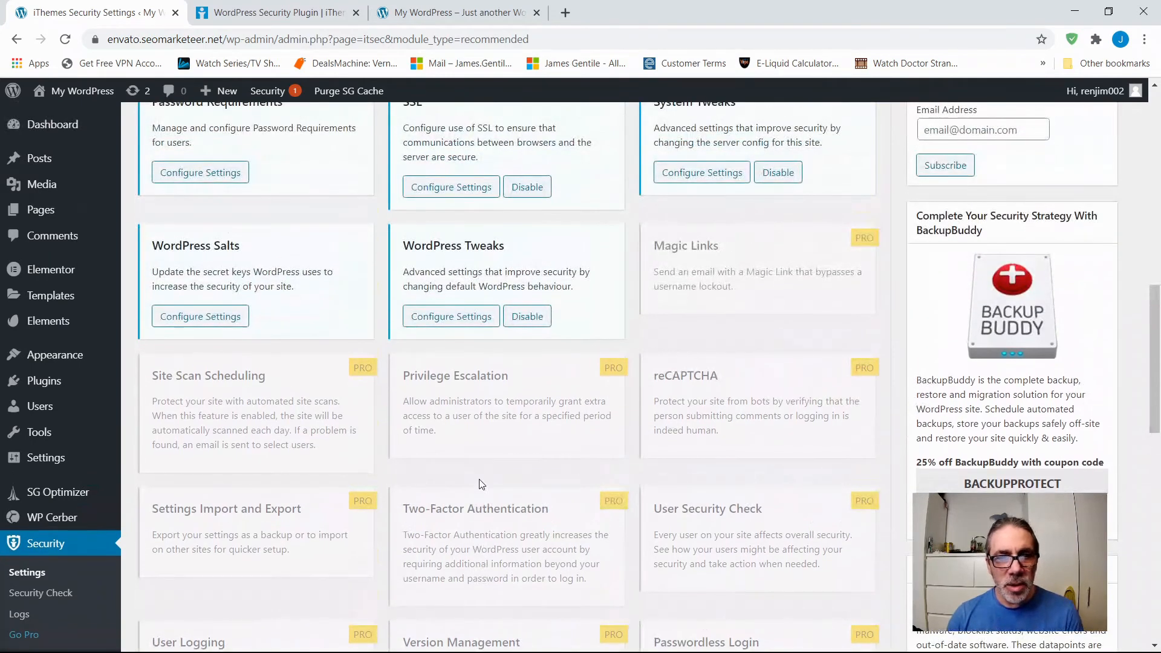
pyautogui.scroll(1, 481, 484)
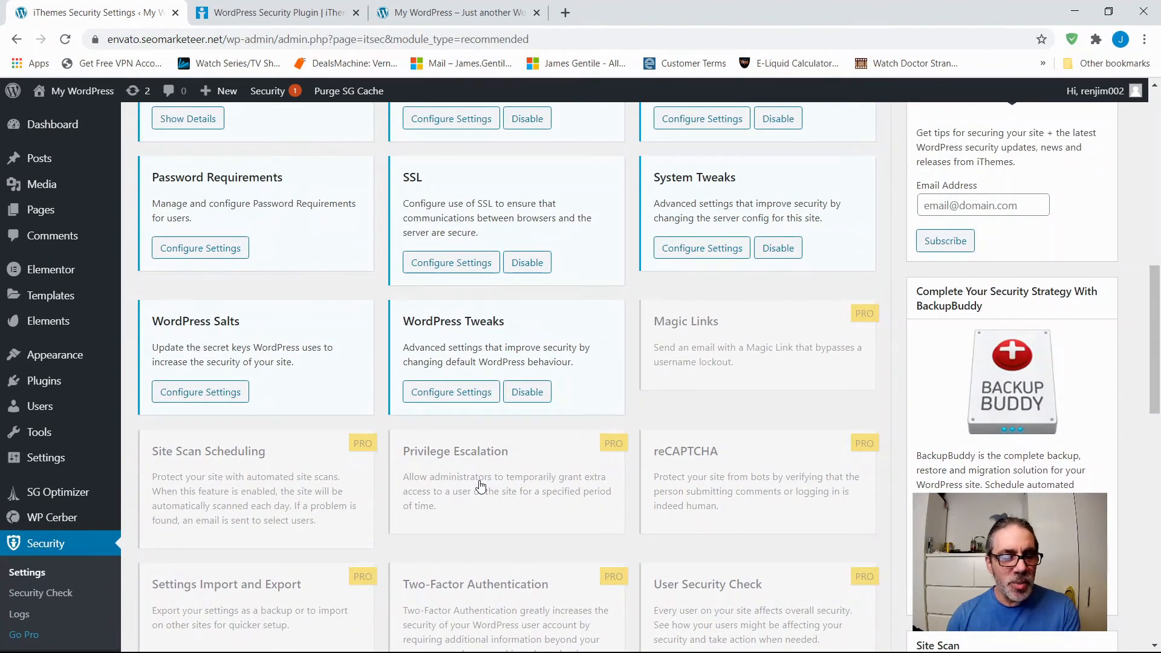